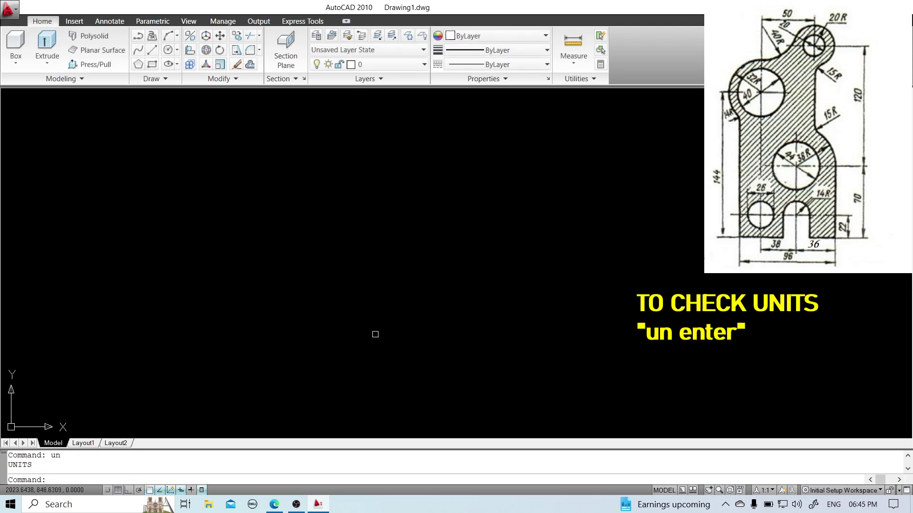
- Create a new layer named object in the layer manager
{"action": "type", "text": "la"}
{"action": "key", "text": "Return"}
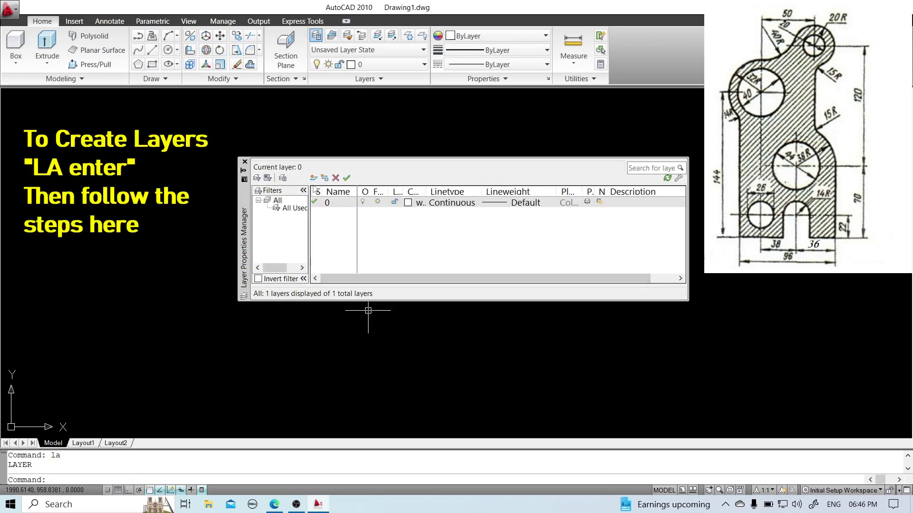
{"action": "left_click", "coordinate": [314, 178]}
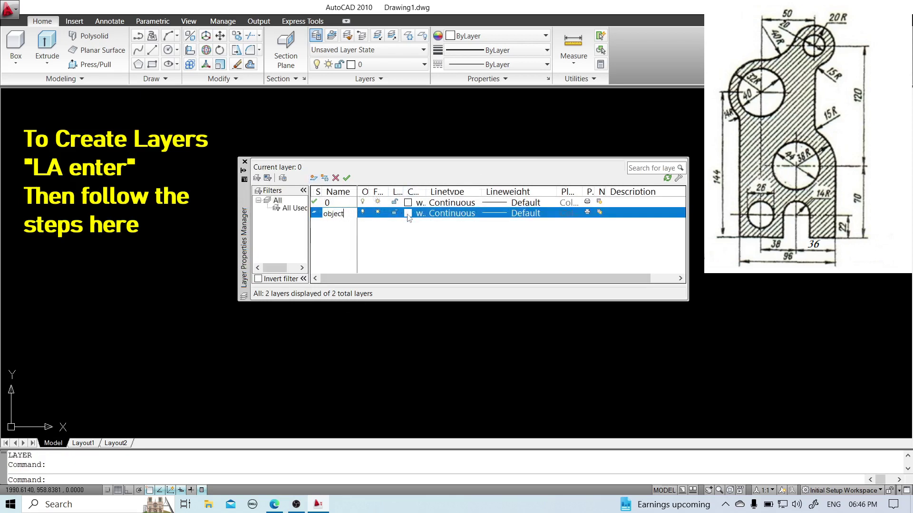
{"action": "key", "text": "Return"}
- Create a second layer named centre and set its color to green
{"action": "left_click", "coordinate": [314, 179]}
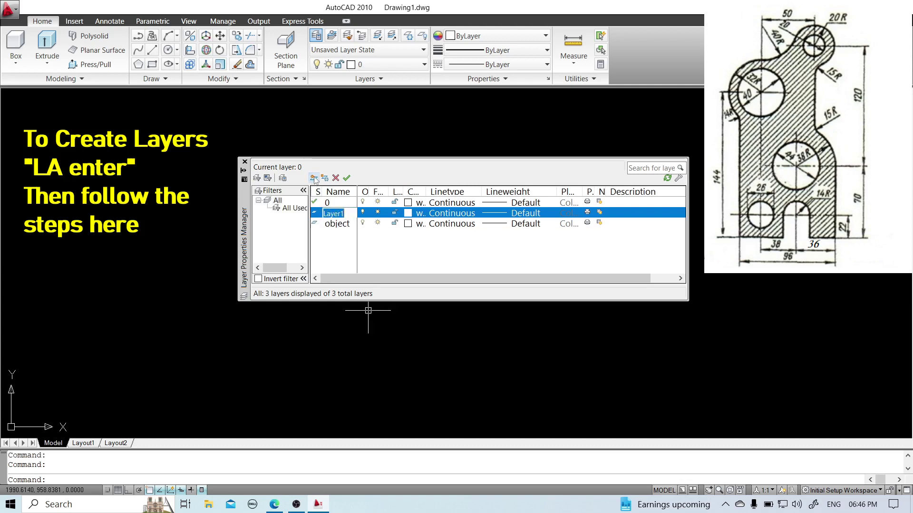
{"action": "type", "text": "centre"}
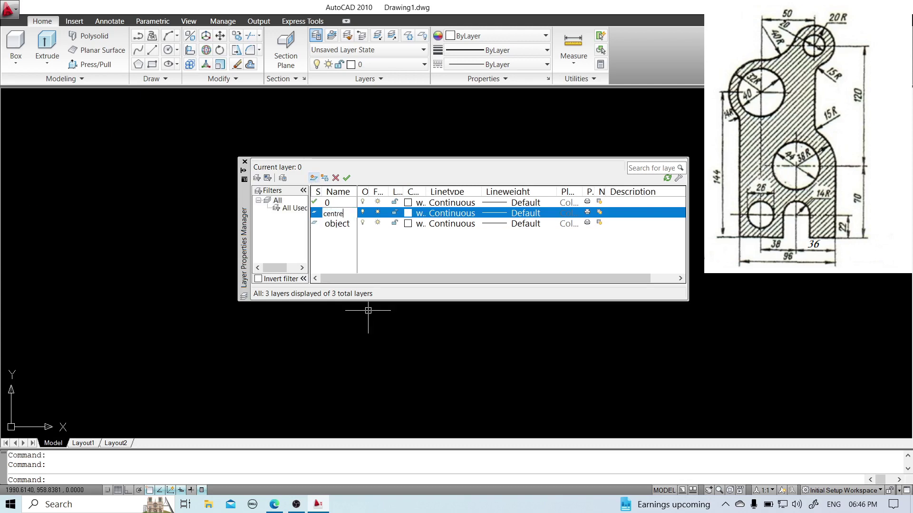
{"action": "key", "text": "Return"}
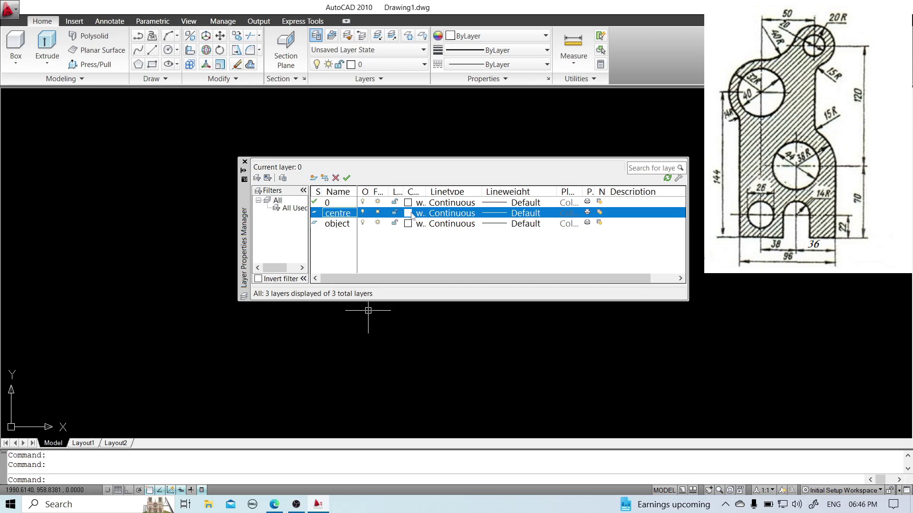
{"action": "left_click", "coordinate": [408, 213]}
{"action": "left_click", "coordinate": [368, 278]}
{"action": "left_click", "coordinate": [380, 278]}
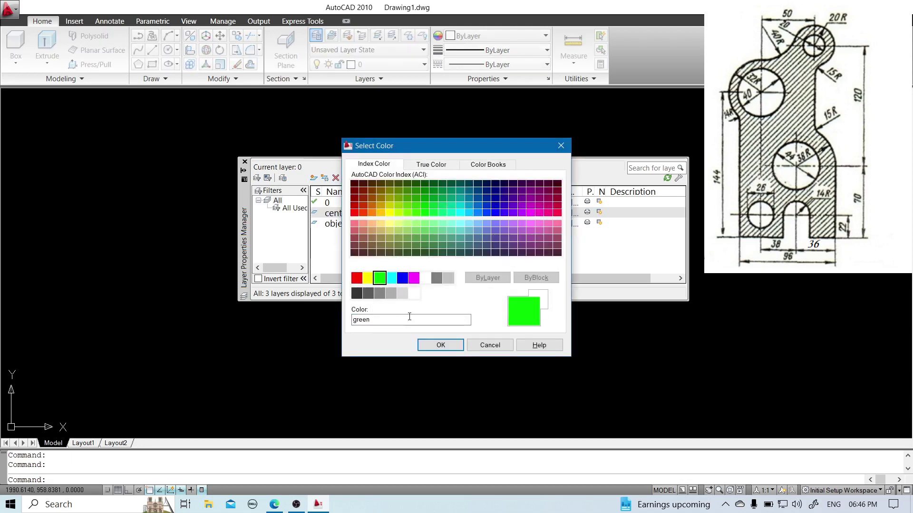
{"action": "left_click", "coordinate": [439, 346]}
- Load the CENTER linetype from acadiso.lin and assign it to the centre layer
{"action": "left_click", "coordinate": [451, 212]}
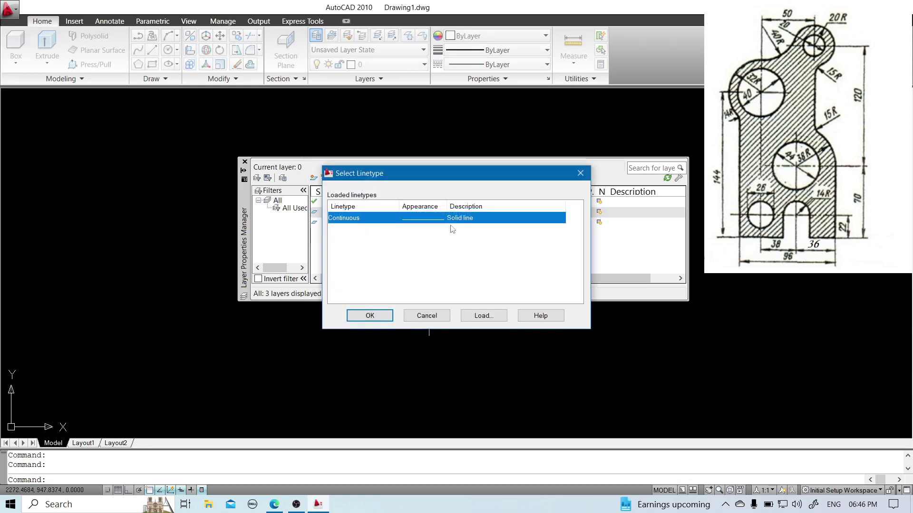
{"action": "left_click", "coordinate": [483, 316]}
{"action": "scroll", "coordinate": [353, 267], "scroll_direction": "down", "scroll_amount": 5}
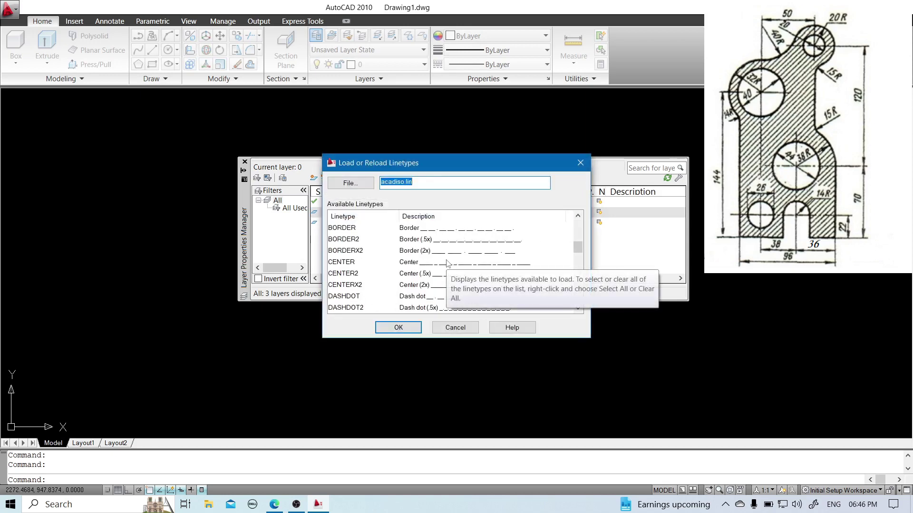
{"action": "left_click", "coordinate": [350, 262]}
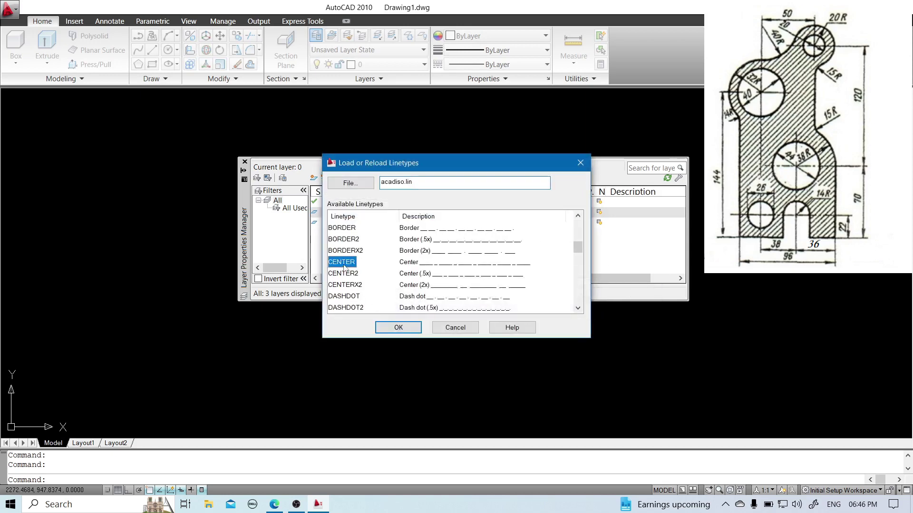
{"action": "left_click", "coordinate": [387, 329]}
{"action": "left_click", "coordinate": [451, 219]}
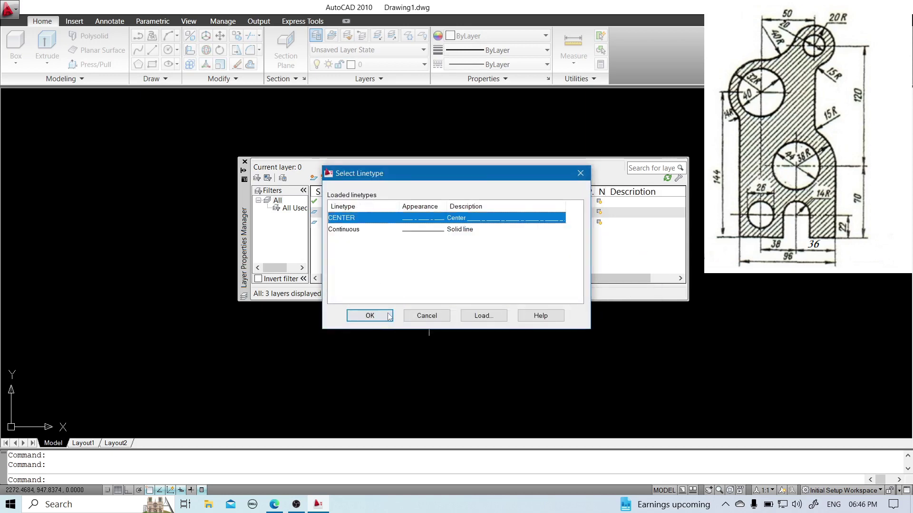
{"action": "left_click", "coordinate": [385, 315]}
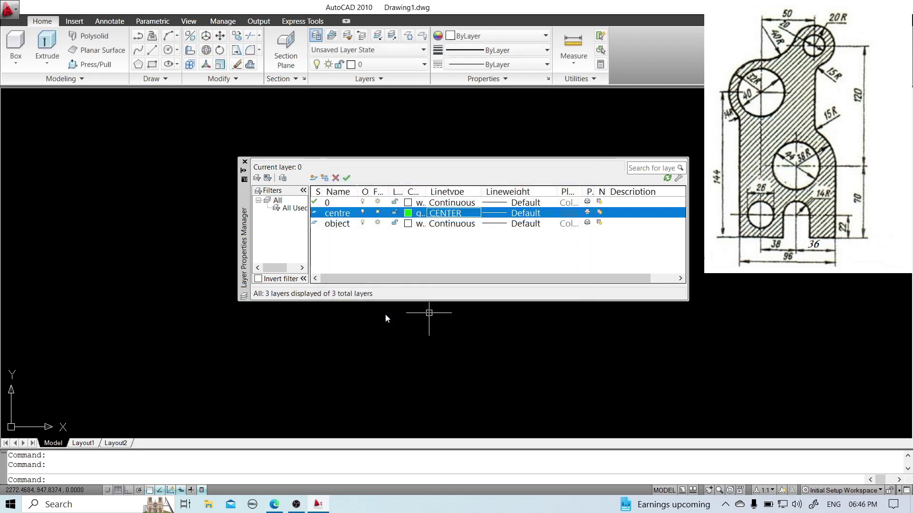
- Create a layer named hatch with magenta color and the Continuous linetype
{"action": "left_click", "coordinate": [314, 179]}
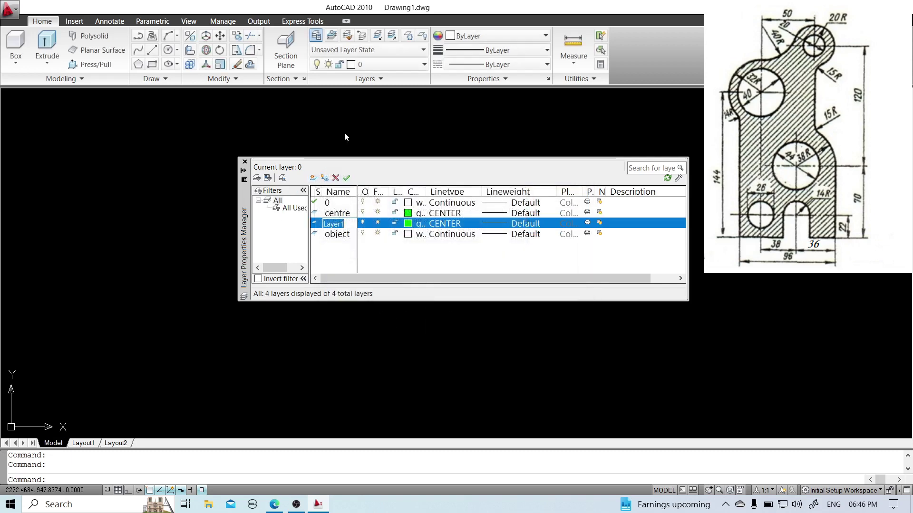
{"action": "type", "text": "hatch"}
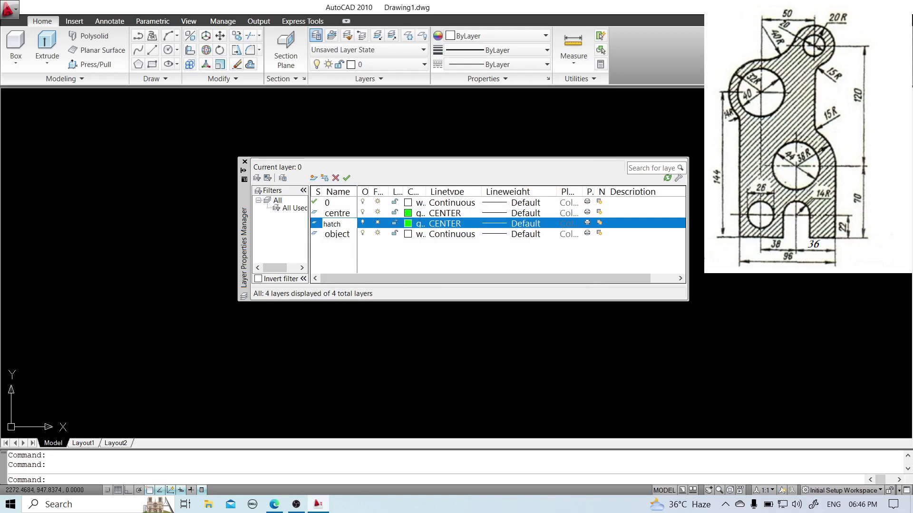
{"action": "left_click", "coordinate": [411, 226]}
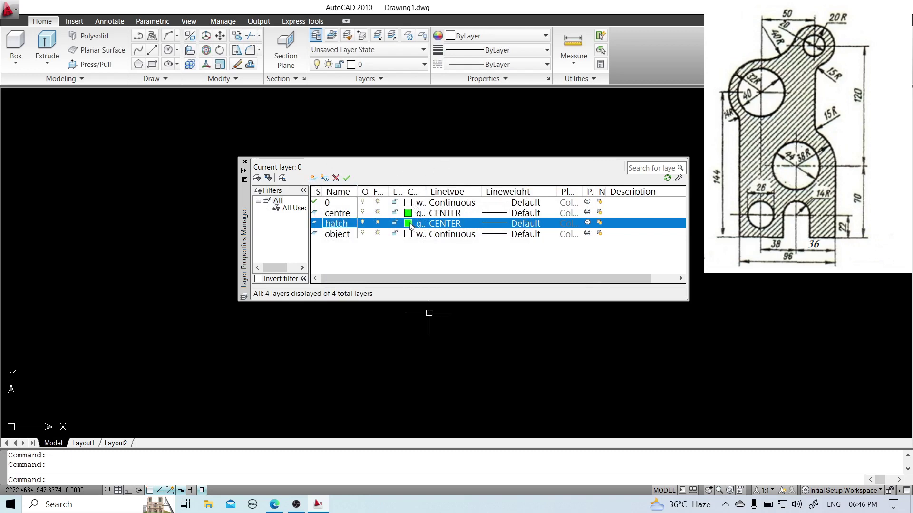
{"action": "left_click", "coordinate": [414, 278]}
{"action": "left_click", "coordinate": [441, 346]}
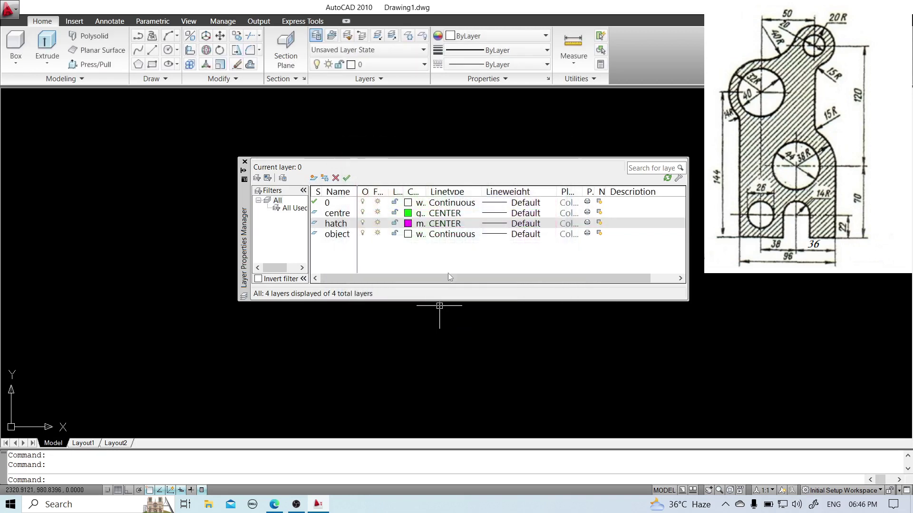
{"action": "left_click", "coordinate": [447, 223]}
{"action": "left_click", "coordinate": [442, 230]}
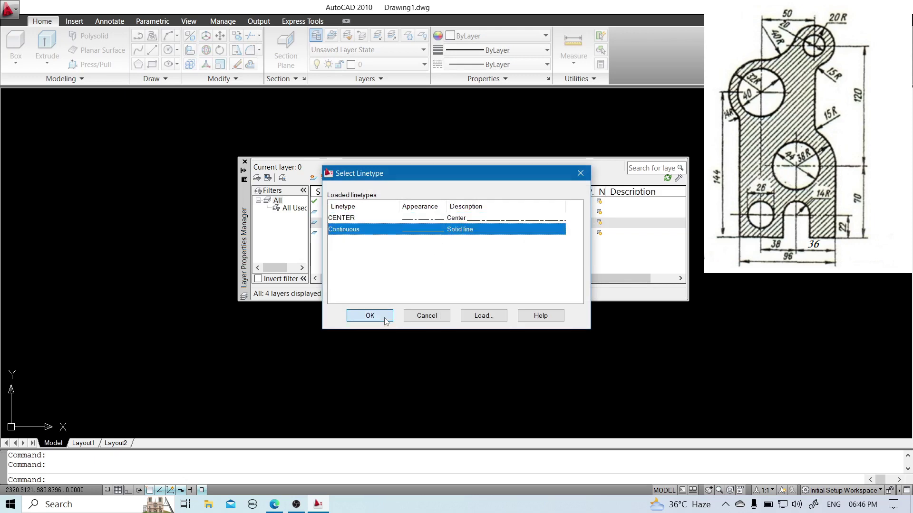
{"action": "left_click", "coordinate": [371, 316]}
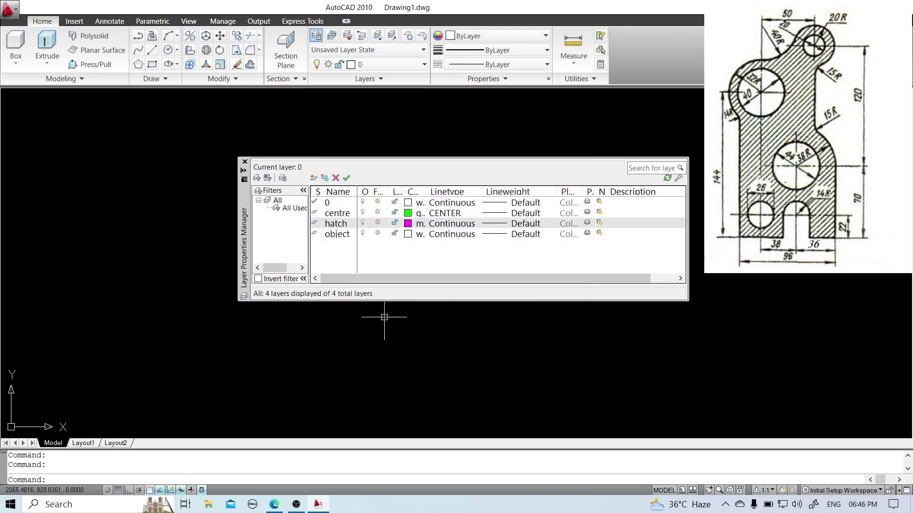
- Make centre the current layer and close the layer manager
{"action": "left_click", "coordinate": [336, 214]}
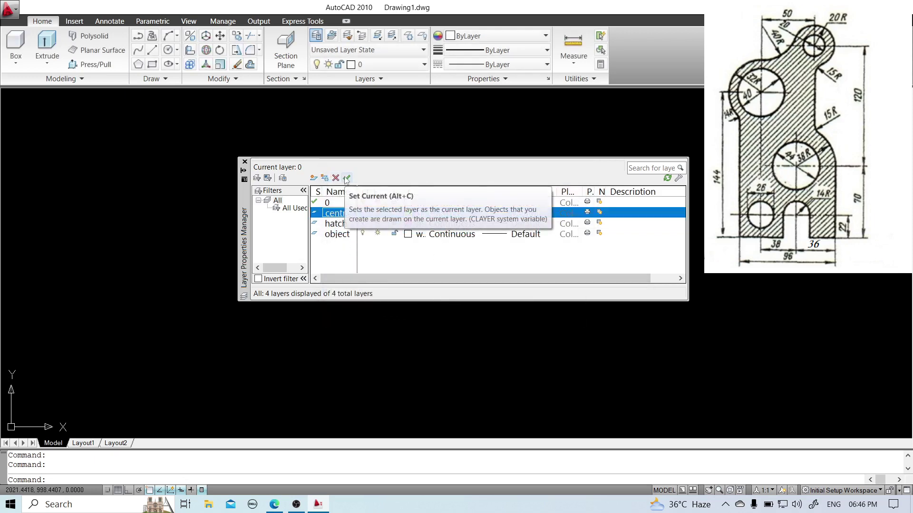
{"action": "left_click", "coordinate": [346, 179]}
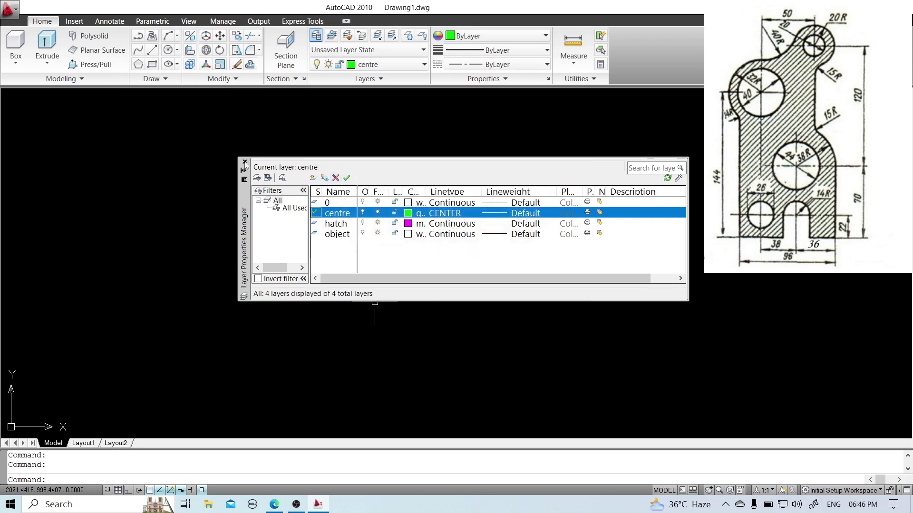
{"action": "left_click", "coordinate": [244, 162]}
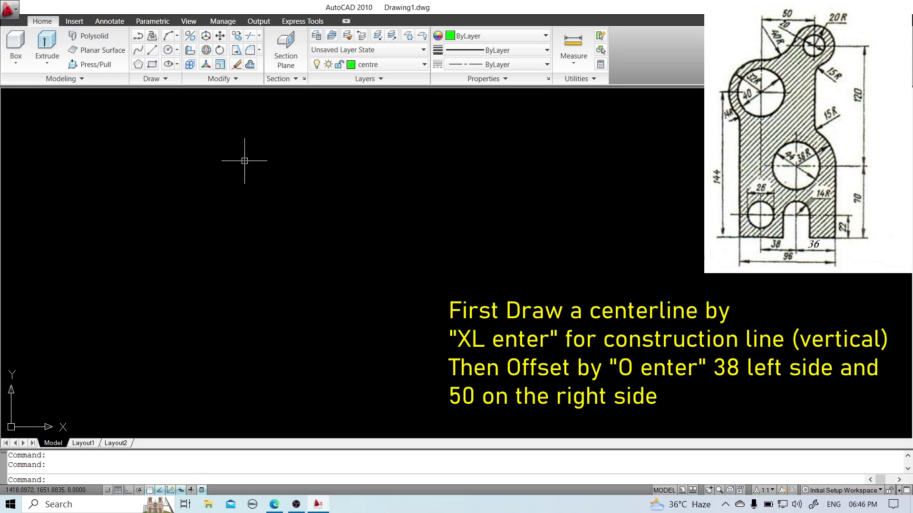
- Draw a vertical construction line through a point near the middle of the drawing area
{"action": "type", "text": "xl"}
{"action": "key", "text": "Return"}
{"action": "type", "text": "v"}
{"action": "key", "text": "Return"}
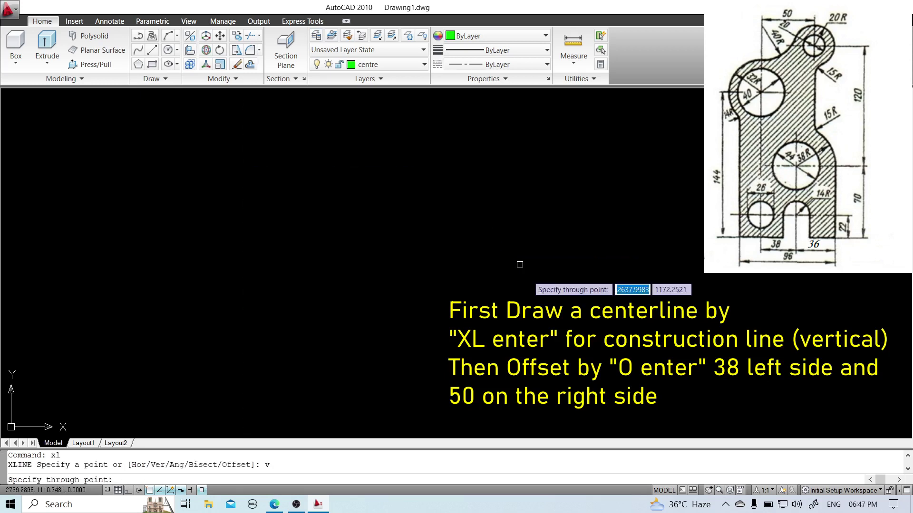
{"action": "left_click", "coordinate": [402, 292]}
{"action": "key", "text": "Escape"}
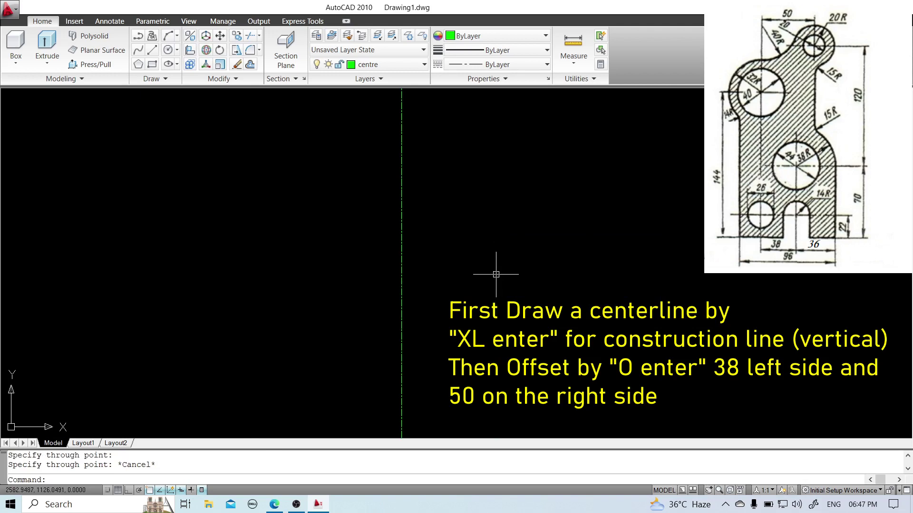
- Offset the vertical construction line 38 units to its left
{"action": "type", "text": "o"}
{"action": "key", "text": "Return"}
{"action": "type", "text": "38"}
{"action": "key", "text": "Return"}
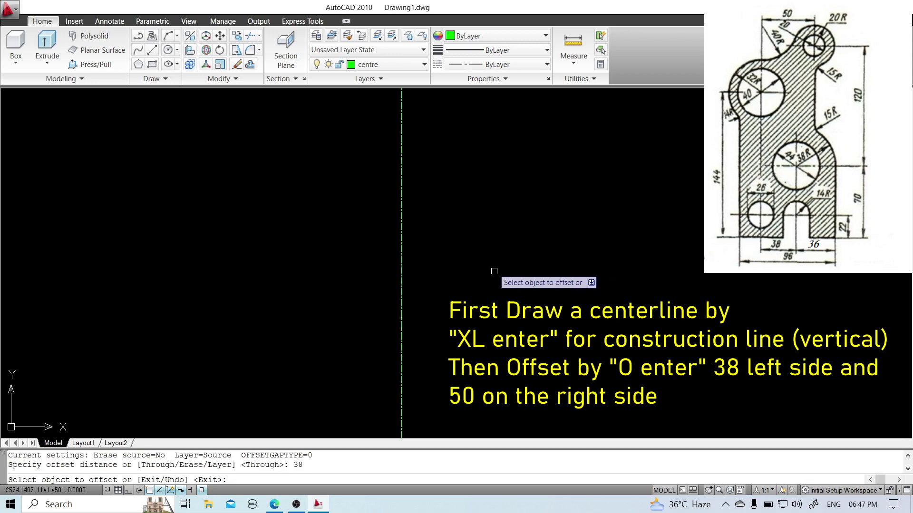
{"action": "left_click", "coordinate": [400, 268]}
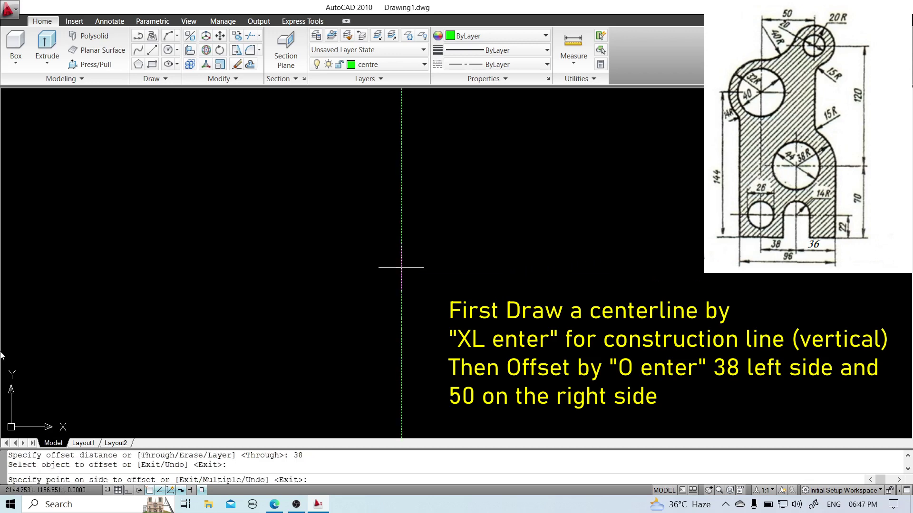
{"action": "left_click", "coordinate": [240, 307]}
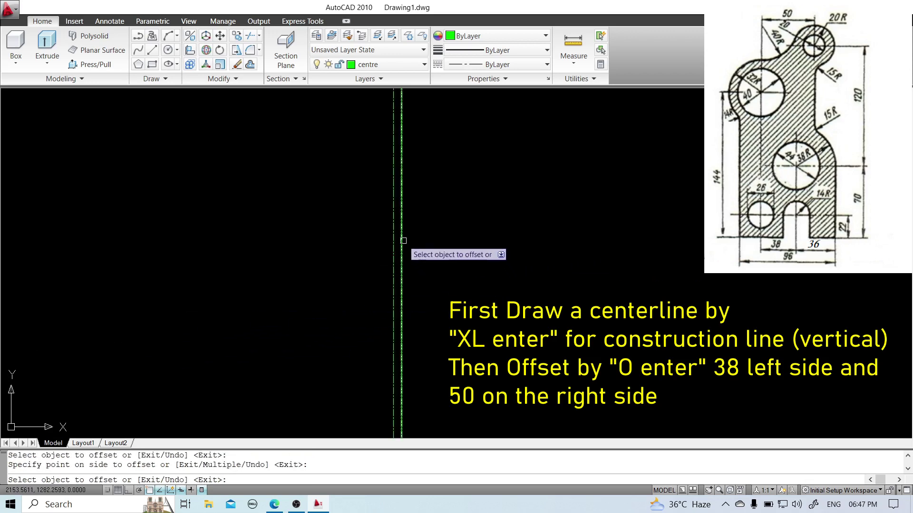
{"action": "key", "text": "Escape"}
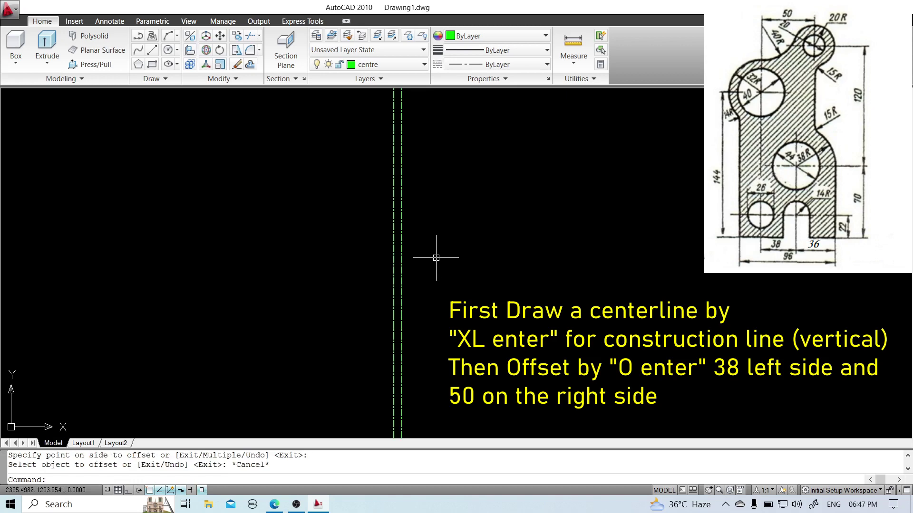
- Offset the left vertical construction line 50 units to the right
{"action": "type", "text": "o"}
{"action": "key", "text": "Return"}
{"action": "type", "text": "50"}
{"action": "key", "text": "Return"}
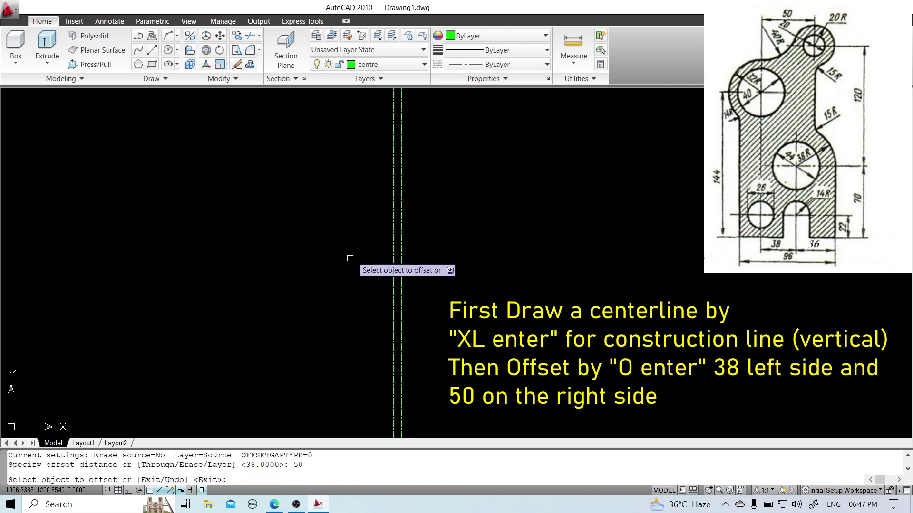
{"action": "left_click", "coordinate": [394, 244]}
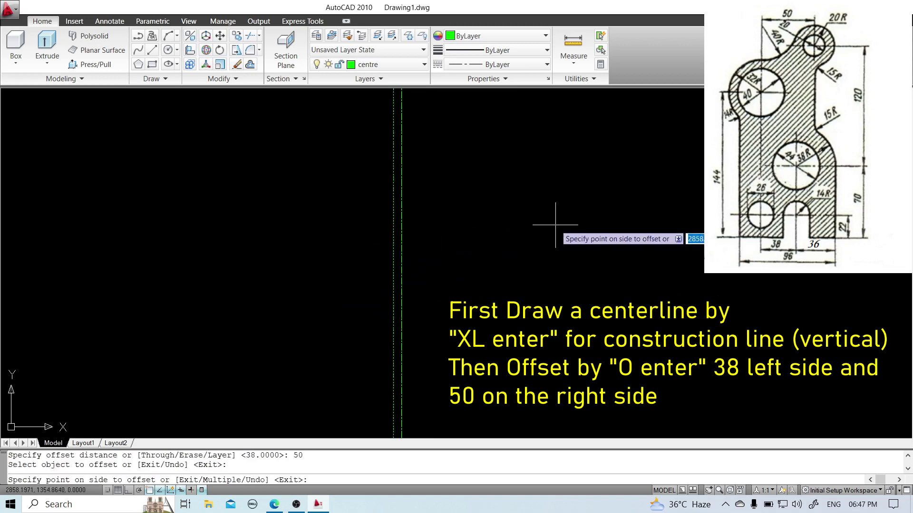
{"action": "left_click", "coordinate": [556, 225]}
{"action": "right_click", "coordinate": [466, 199]}
{"action": "left_click", "coordinate": [475, 208]}
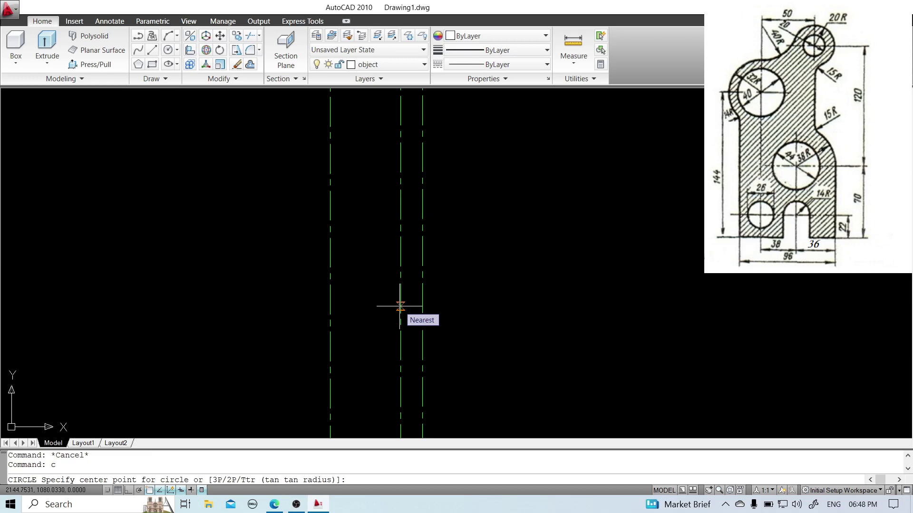
- Cancel the circle command and draw a horizontal centerline across the three vertical lines on the centre layer, with Ortho on
{"action": "key", "text": "Escape"}
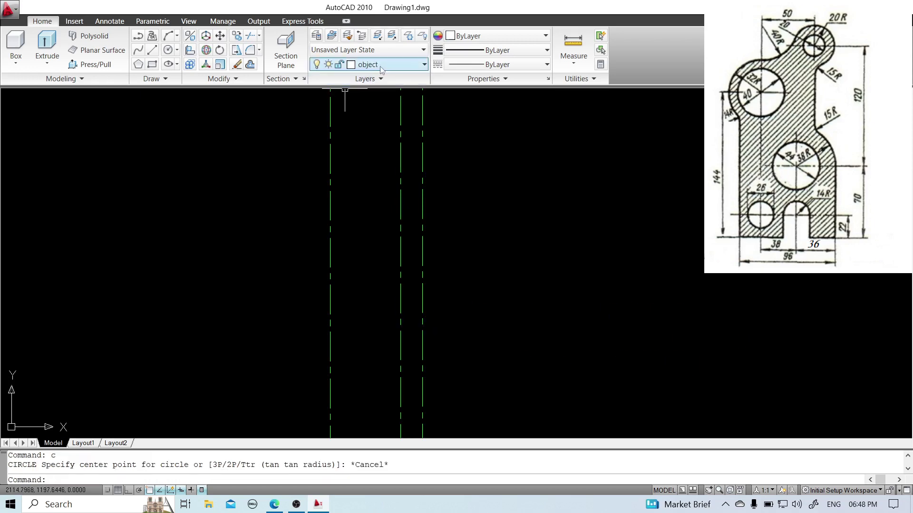
{"action": "left_click", "coordinate": [385, 65]}
{"action": "left_click", "coordinate": [385, 94]}
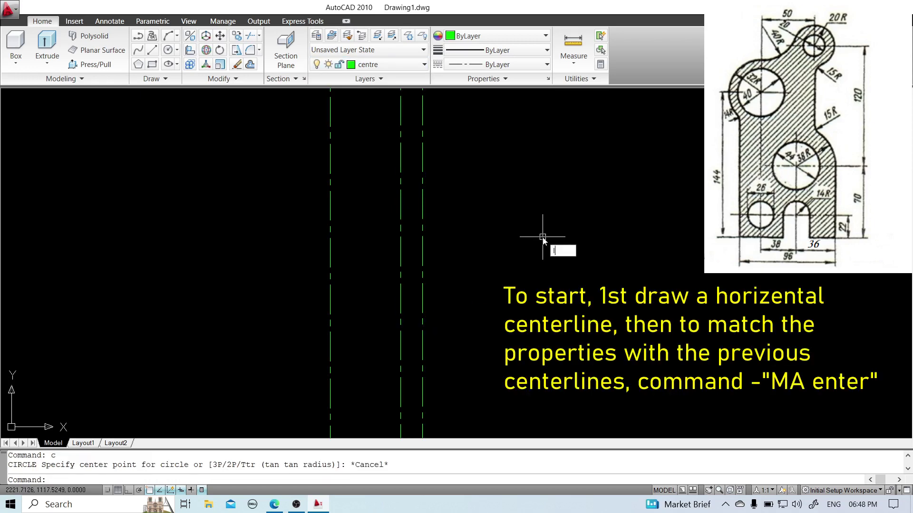
{"action": "type", "text": "l"}
{"action": "key", "text": "Return"}
{"action": "left_click", "coordinate": [274, 322]}
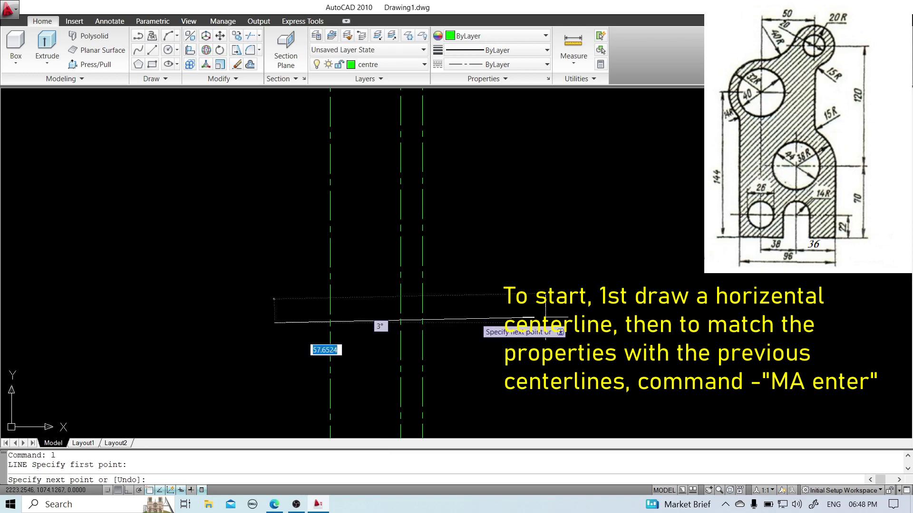
{"action": "key", "text": "F8"}
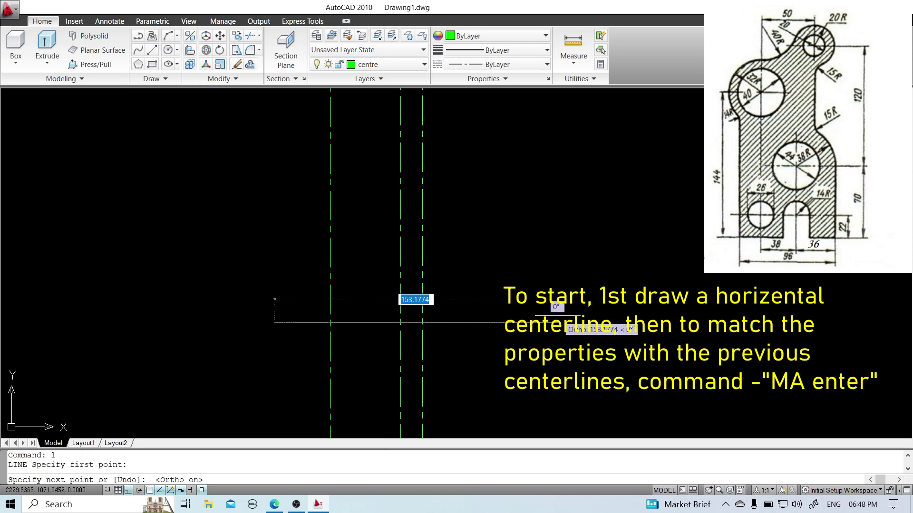
{"action": "left_click", "coordinate": [473, 323]}
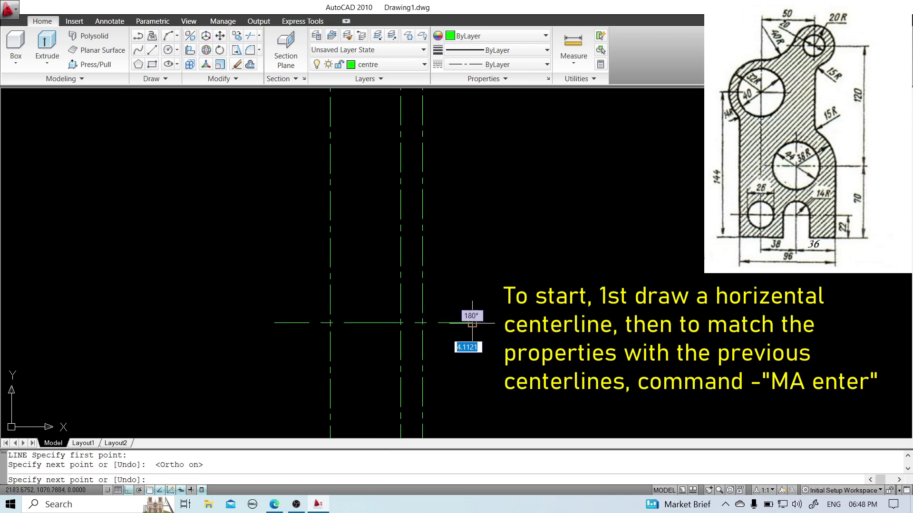
{"action": "key", "text": "Escape"}
- Match the horizontal centerline's properties to those of the rightmost vertical centerline
{"action": "type", "text": "ma"}
{"action": "key", "text": "Return"}
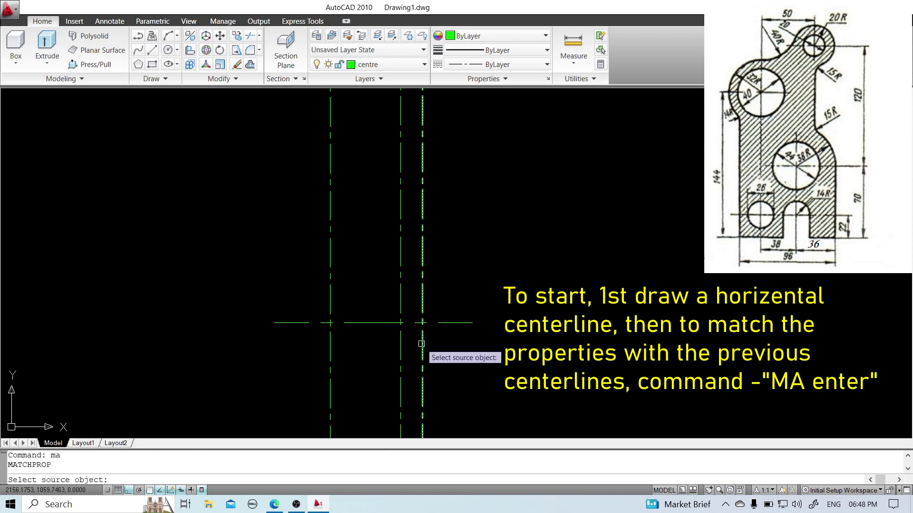
{"action": "left_click", "coordinate": [422, 347]}
{"action": "left_click", "coordinate": [448, 323]}
{"action": "right_click", "coordinate": [524, 264]}
{"action": "left_click", "coordinate": [548, 271]}
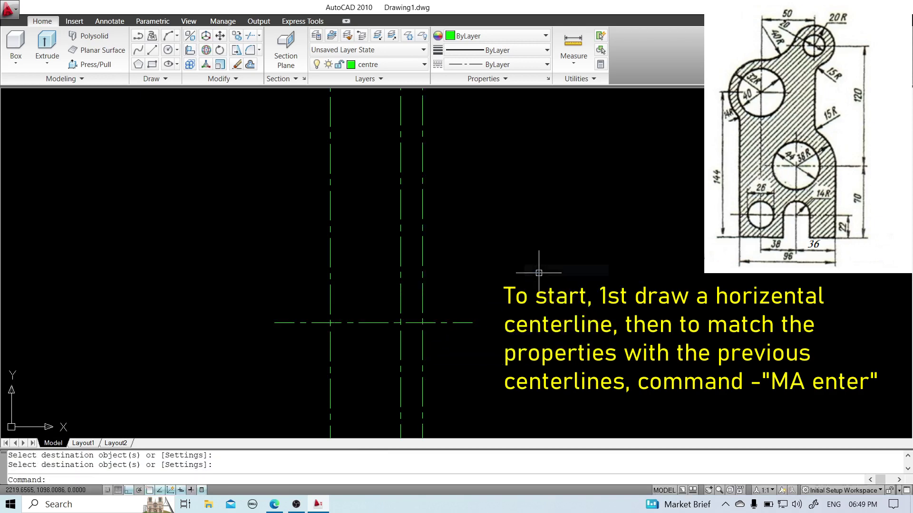
- Make the object layer current and draw a 44-diameter circle where the middle vertical and horizontal centerlines cross
{"action": "left_click", "coordinate": [398, 64]}
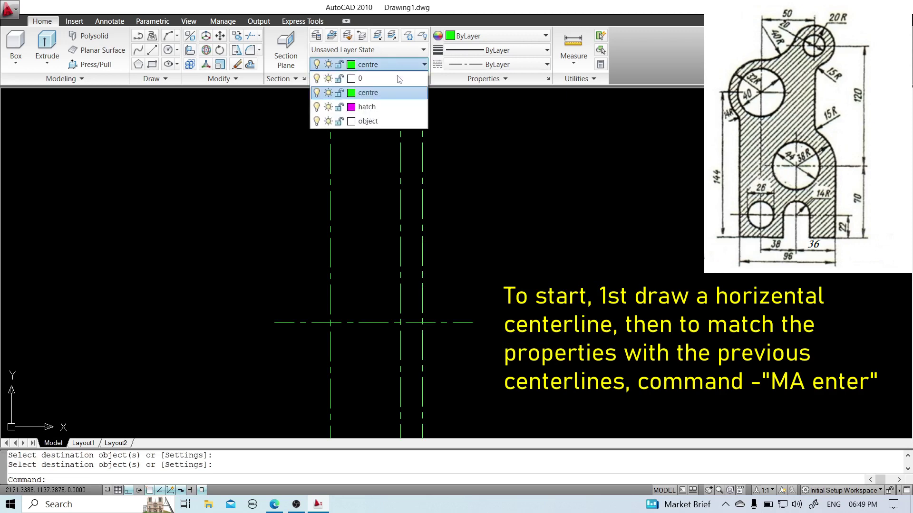
{"action": "left_click", "coordinate": [389, 122]}
{"action": "type", "text": "c"}
{"action": "key", "text": "Return"}
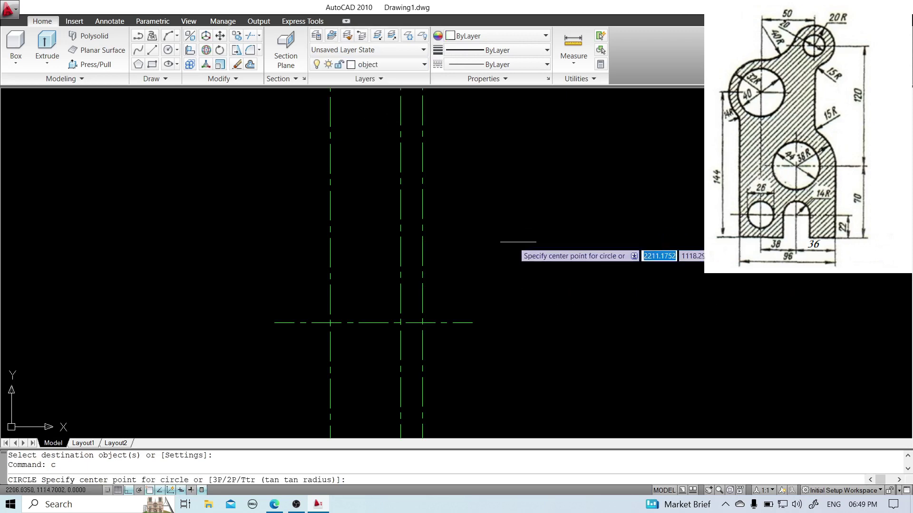
{"action": "left_click", "coordinate": [400, 323]}
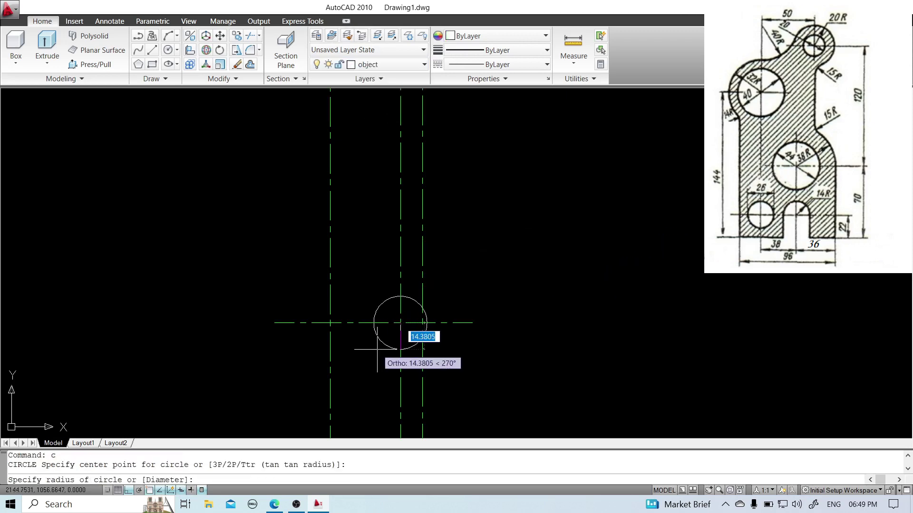
{"action": "type", "text": "d"}
{"action": "key", "text": "Return"}
{"action": "type", "text": "44"}
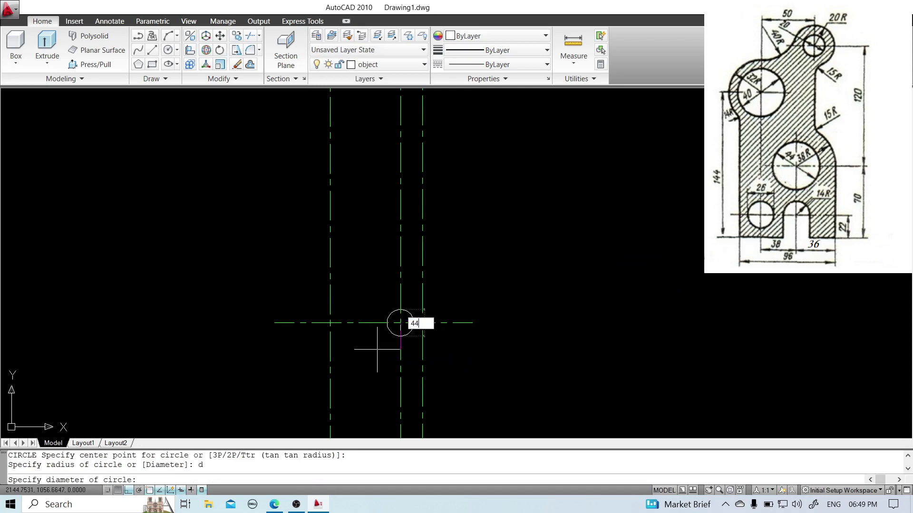
{"action": "key", "text": "Return"}
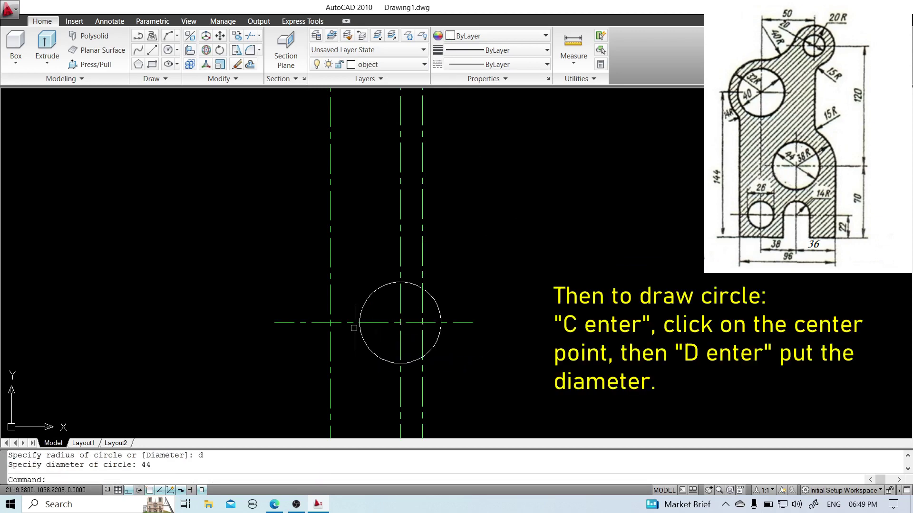
- Draw a concentric circle of radius 36 around the 44-diameter circle
{"action": "type", "text": "c"}
{"action": "key", "text": "Return"}
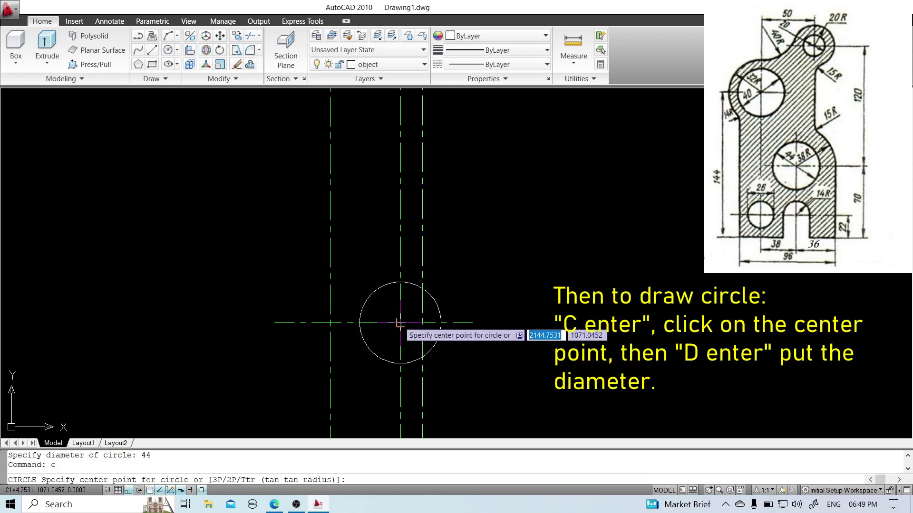
{"action": "left_click", "coordinate": [389, 329]}
{"action": "type", "text": "36"}
{"action": "key", "text": "Return"}
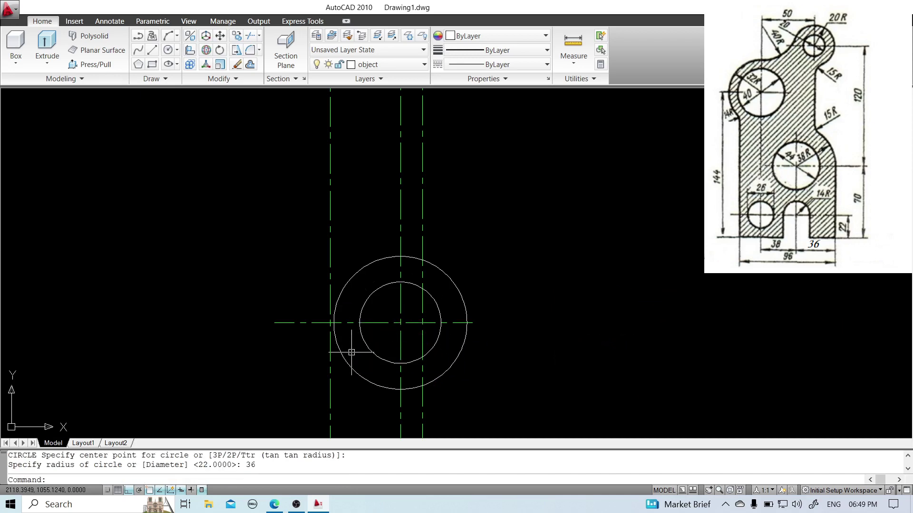
- Offset the horizontal centerline 70 units downward
{"action": "type", "text": "o"}
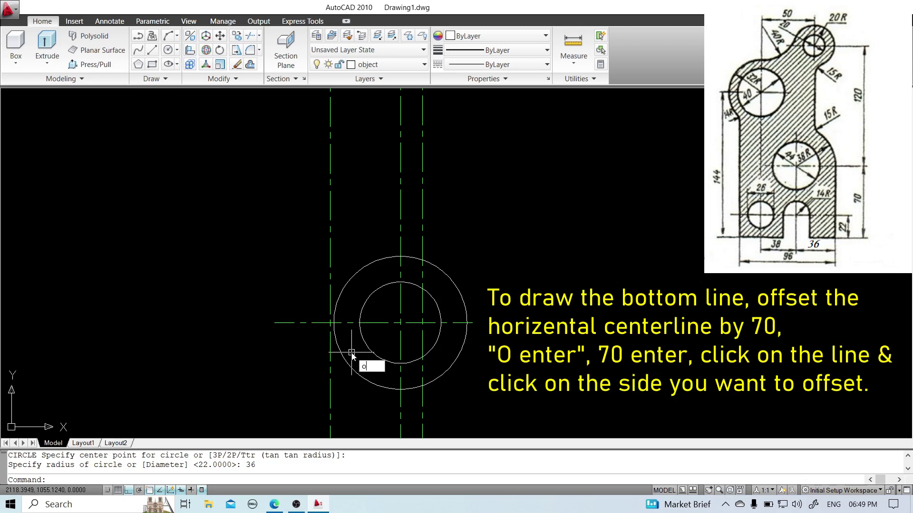
{"action": "key", "text": "Return"}
{"action": "type", "text": "70"}
{"action": "key", "text": "Return"}
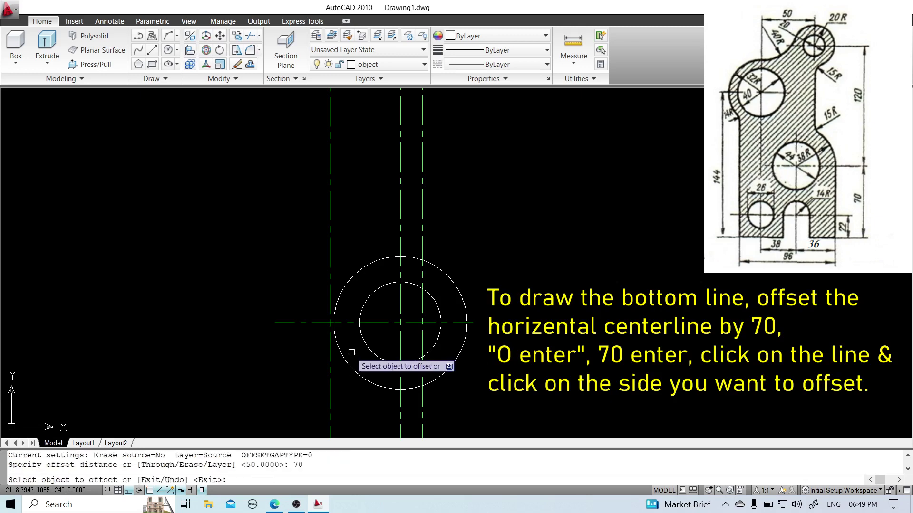
{"action": "left_click", "coordinate": [277, 323]}
{"action": "left_click", "coordinate": [285, 369]}
{"action": "middle_click_drag", "start_coordinate": [285, 369], "coordinate": [307, 275]}
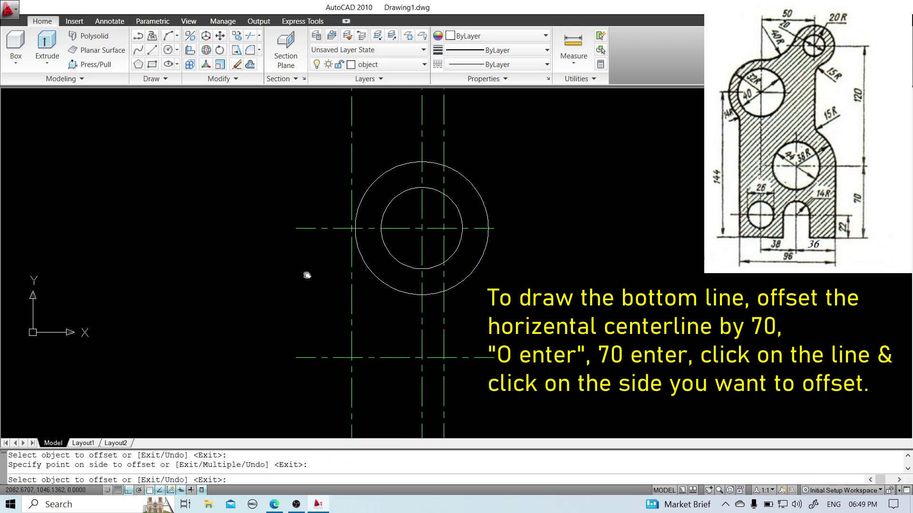
{"action": "key", "text": "Escape"}
- Draw a vertical line from the right quadrant of the radius 36 circle down to the lower horizontal centerline
{"action": "type", "text": "l"}
{"action": "key", "text": "Return"}
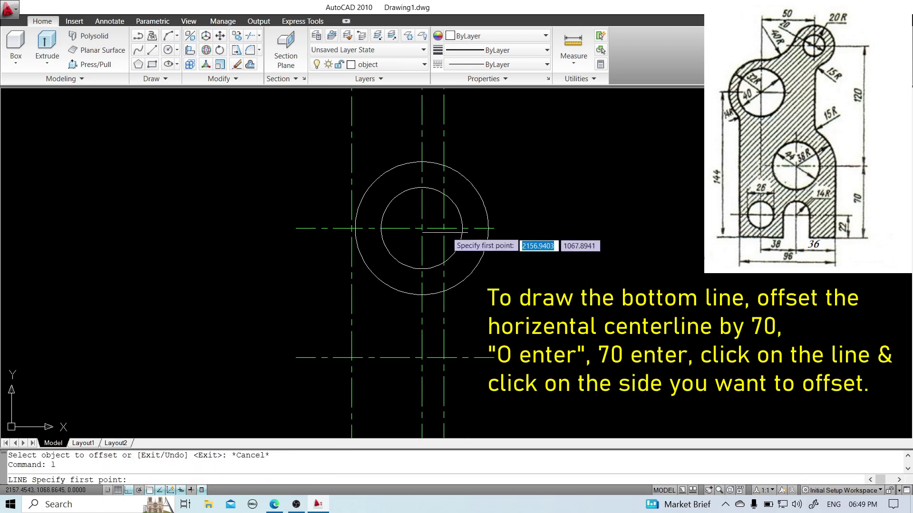
{"action": "left_click", "coordinate": [489, 228]}
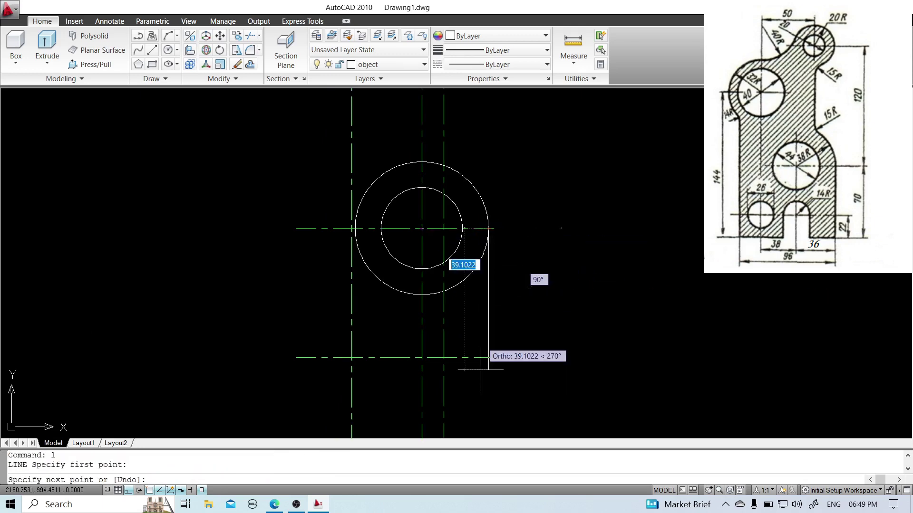
{"action": "left_click", "coordinate": [490, 352]}
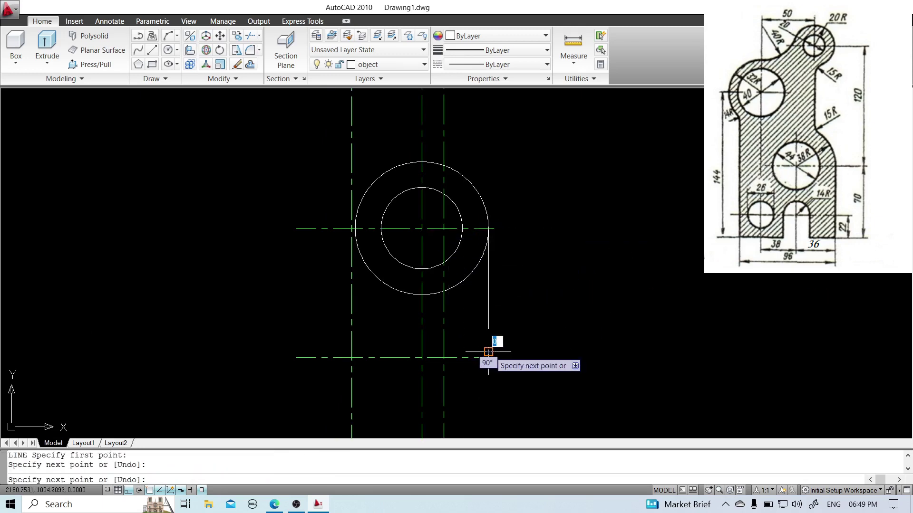
{"action": "key", "text": "ctrl+z"}
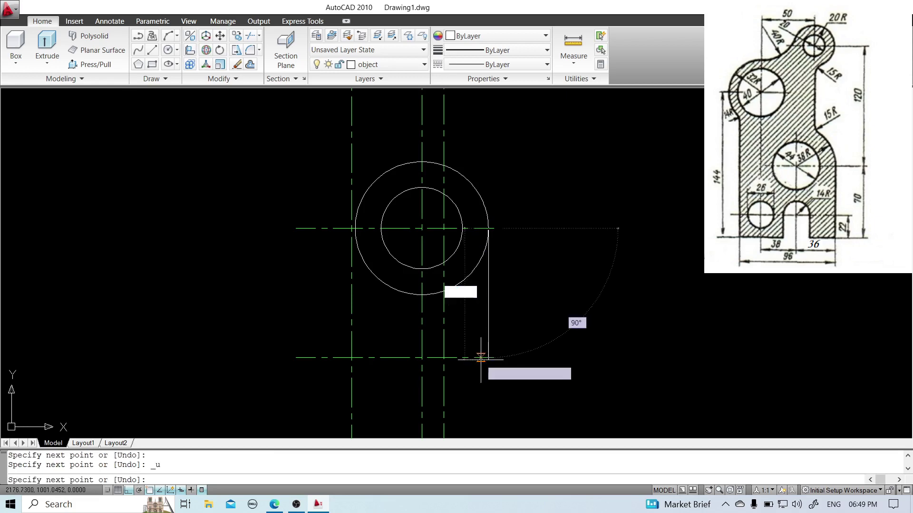
{"action": "left_click", "coordinate": [488, 357]}
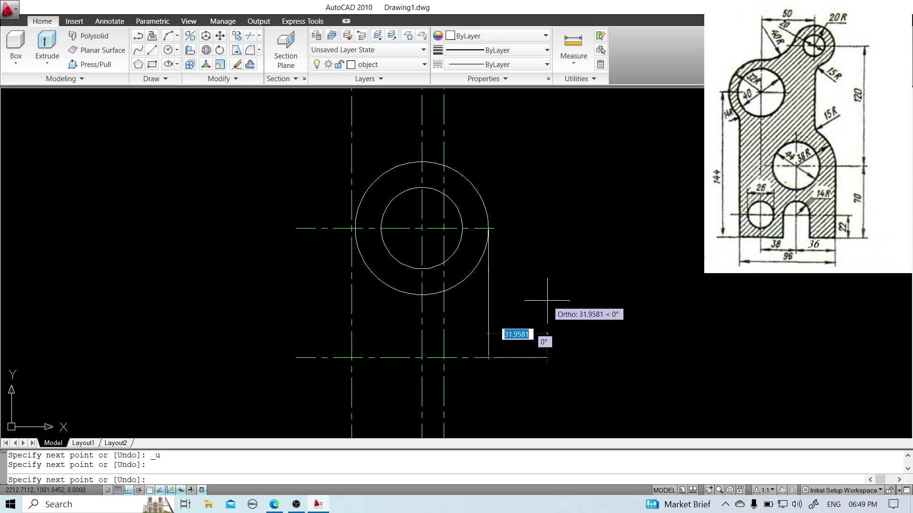
{"action": "key", "text": "Return"}
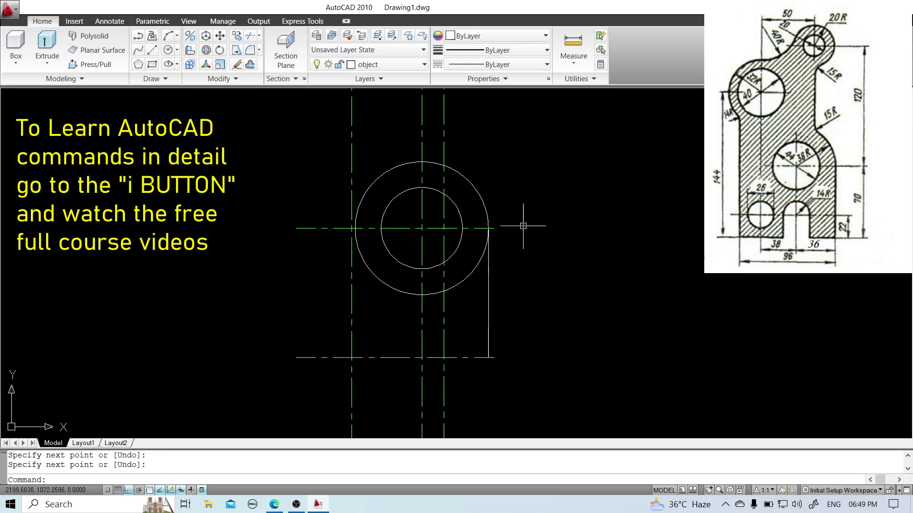
- Offset the lowest horizontal centerline 144 units upward
{"action": "type", "text": "o"}
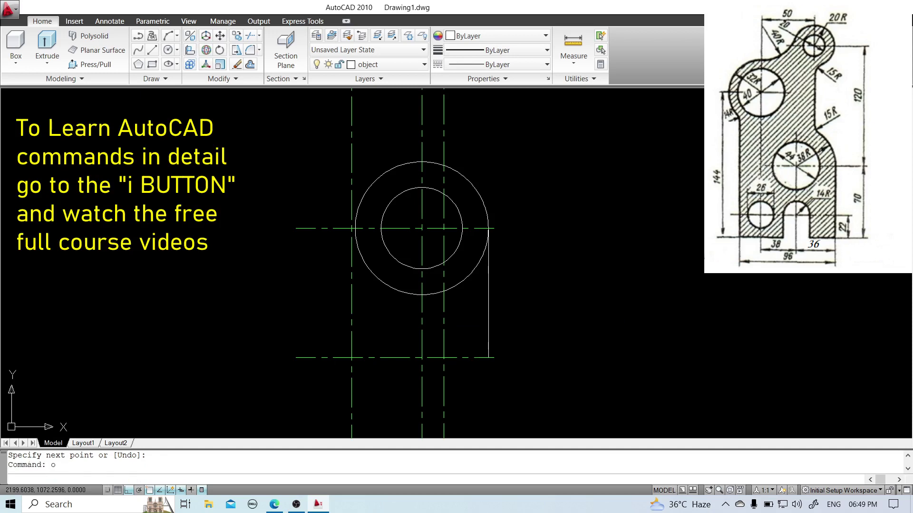
{"action": "key", "text": "Return"}
{"action": "type", "text": "144"}
{"action": "key", "text": "Return"}
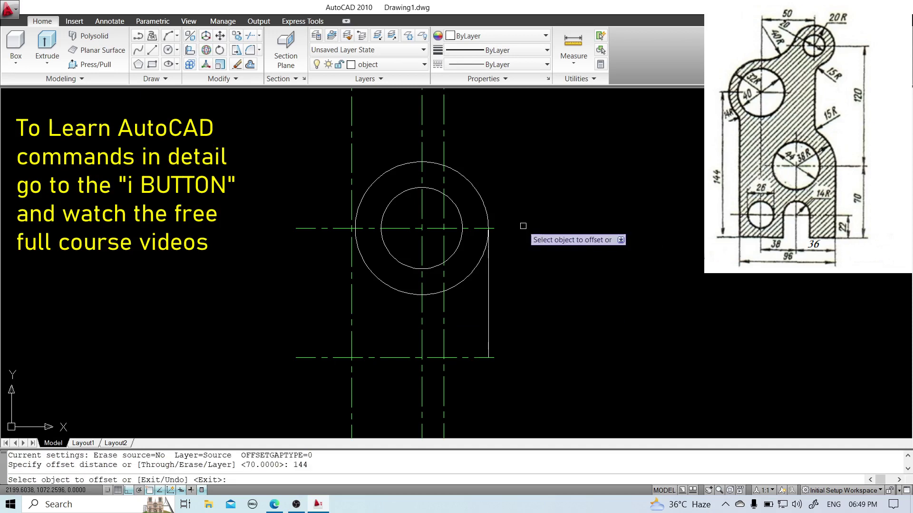
{"action": "left_click", "coordinate": [326, 357]}
{"action": "left_click", "coordinate": [321, 301]}
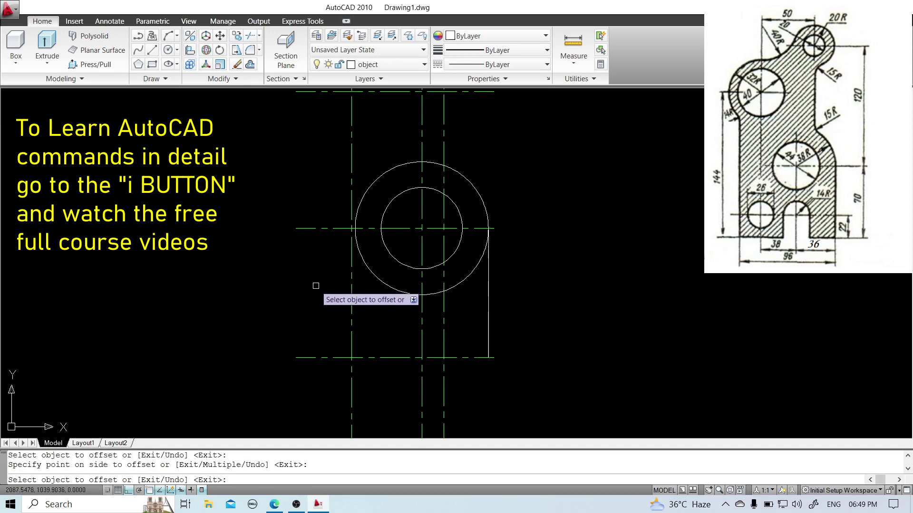
{"action": "middle_click_drag", "start_coordinate": [313, 285], "coordinate": [306, 340]}
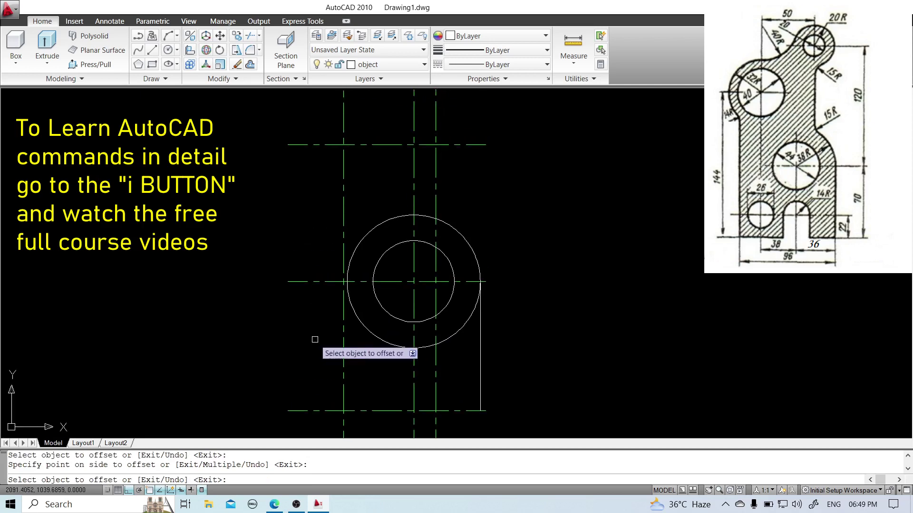
{"action": "key", "text": "Escape"}
- Draw a circle of radius 20 where the left vertical centerline crosses the uppermost horizontal centerline
{"action": "type", "text": "c"}
{"action": "key", "text": "Return"}
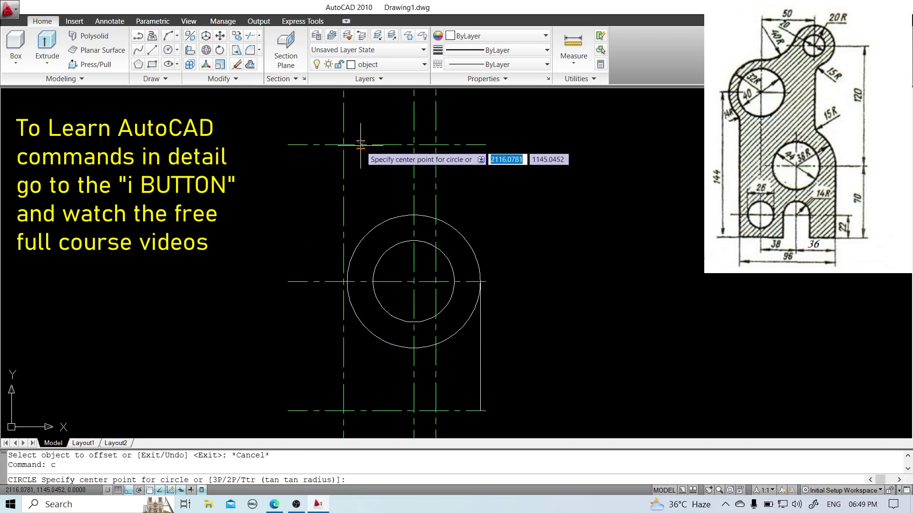
{"action": "left_click", "coordinate": [343, 144]}
{"action": "type", "text": "20"}
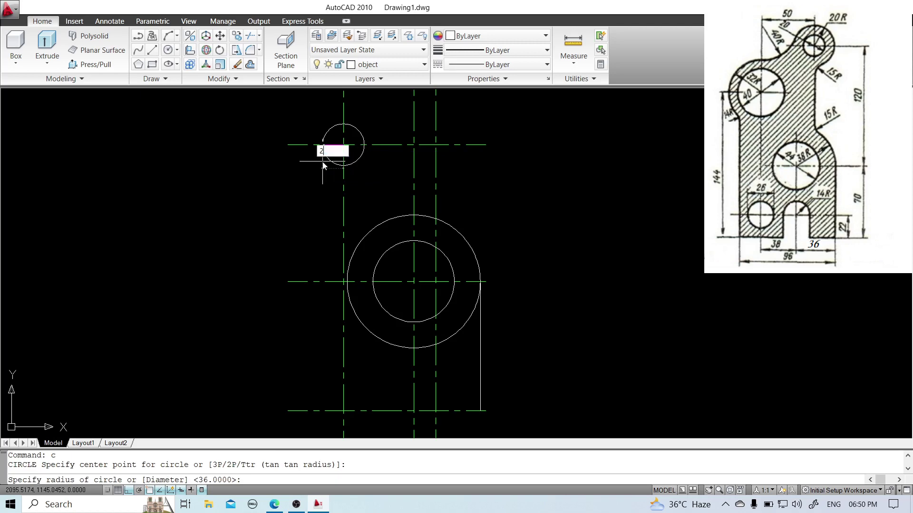
{"action": "key", "text": "Return"}
- Draw a concentric circle of radius 32 around the radius 20 circle
{"action": "type", "text": "c"}
{"action": "key", "text": "Return"}
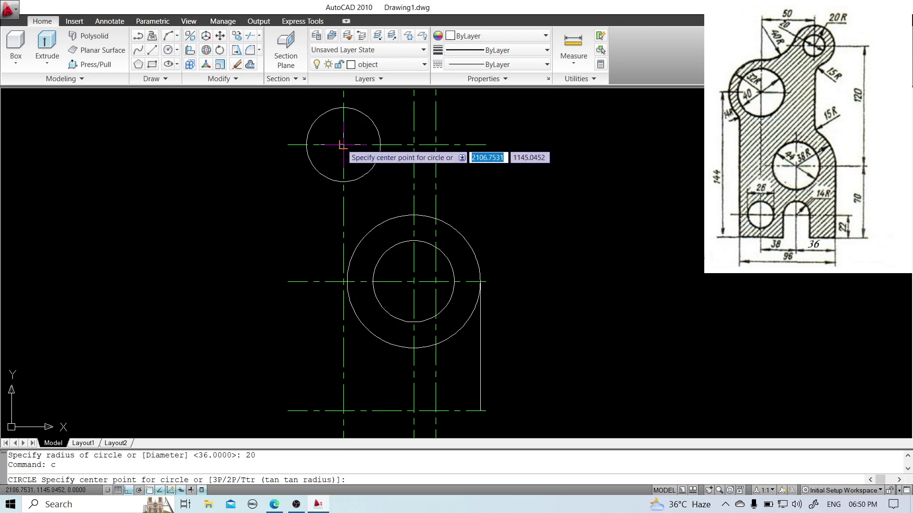
{"action": "left_click", "coordinate": [342, 144]}
{"action": "type", "text": "32"}
{"action": "key", "text": "Return"}
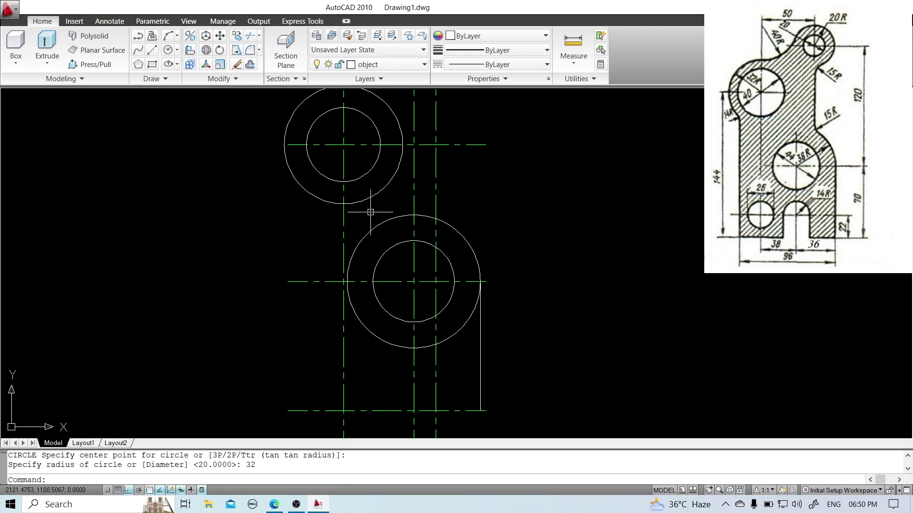
- Offset the plate's right vertical edge 96 units to the left and extend the copy up to the radius 32 circle
{"action": "type", "text": "o"}
{"action": "key", "text": "Return"}
{"action": "type", "text": "96"}
{"action": "key", "text": "Return"}
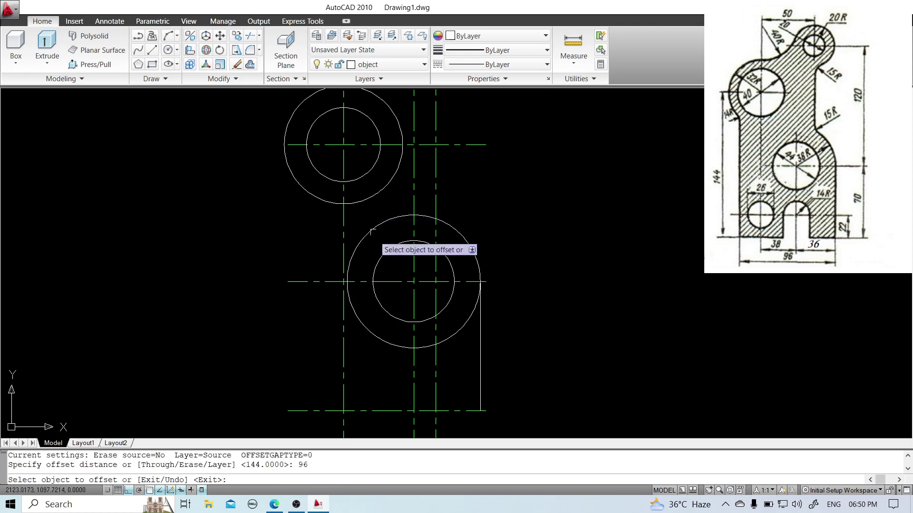
{"action": "left_click", "coordinate": [478, 347]}
{"action": "left_click", "coordinate": [372, 358]}
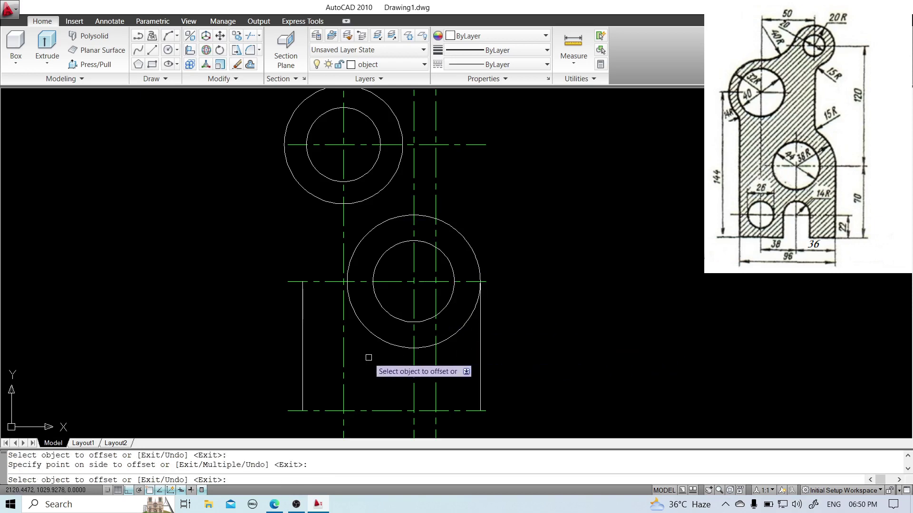
{"action": "key", "text": "Escape"}
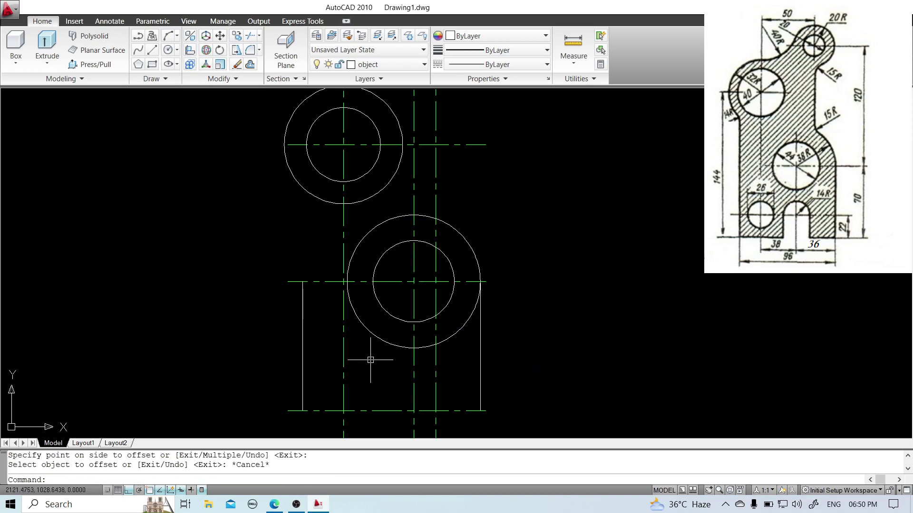
{"action": "type", "text": "tr"}
{"action": "key", "text": "Return"}
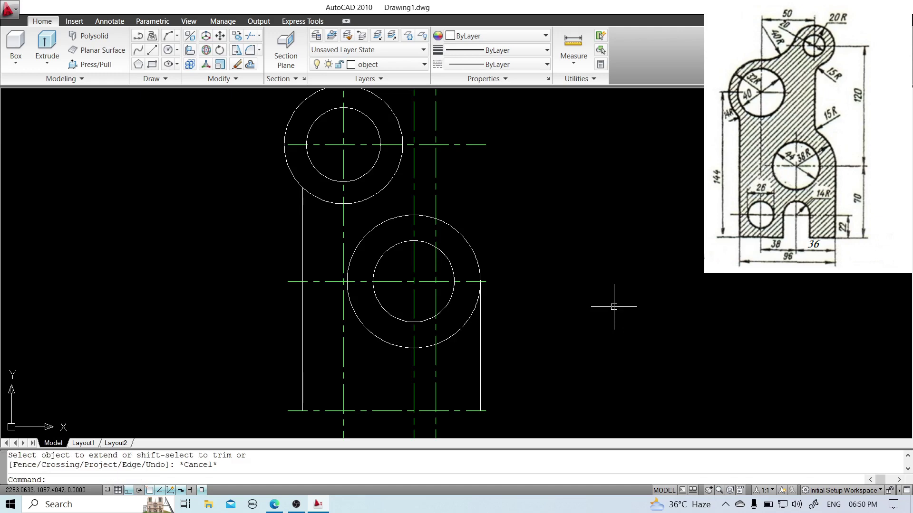
- Draw the plate's bottom edge between the lower ends of the right and left vertical edges
{"action": "type", "text": "l"}
{"action": "key", "text": "Return"}
{"action": "left_click", "coordinate": [480, 410]}
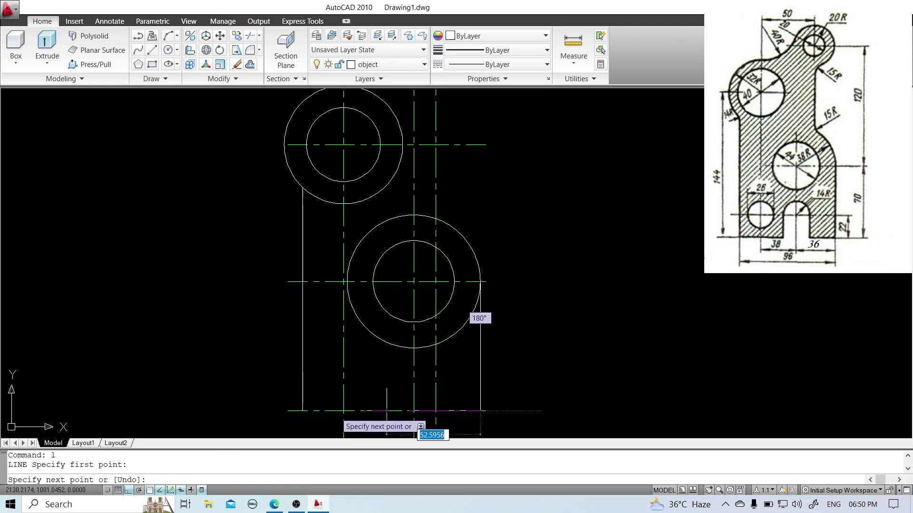
{"action": "left_click", "coordinate": [303, 410]}
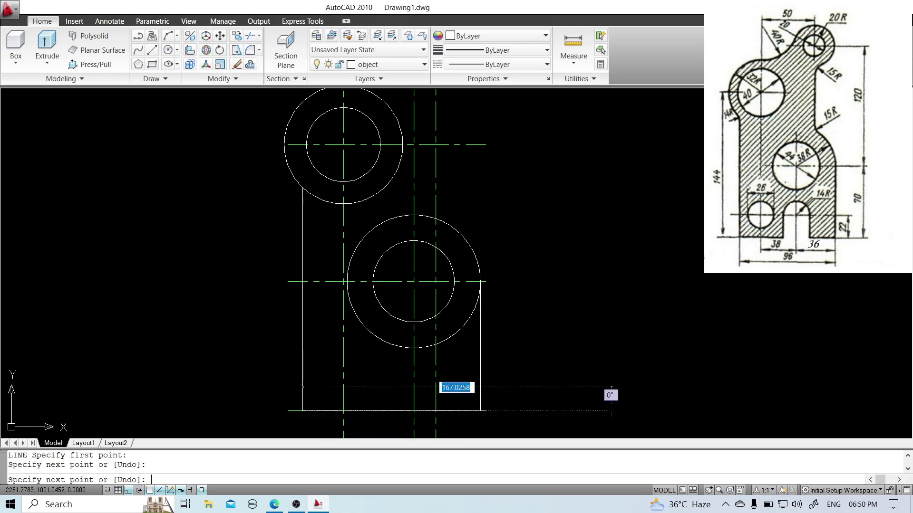
{"action": "key", "text": "Return"}
- Erase the horizontal centerline lying along the plate's bottom edge
{"action": "left_click", "coordinate": [292, 411]}
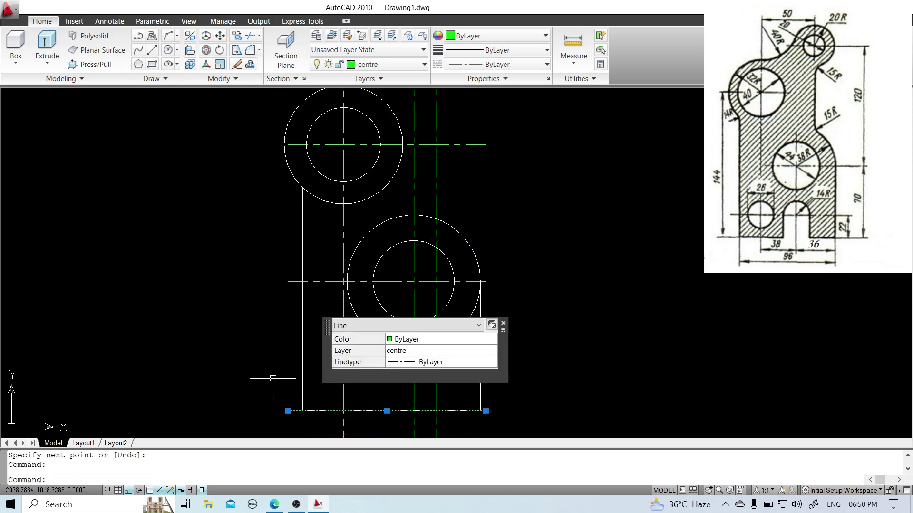
{"action": "type", "text": "e"}
{"action": "key", "text": "Return"}
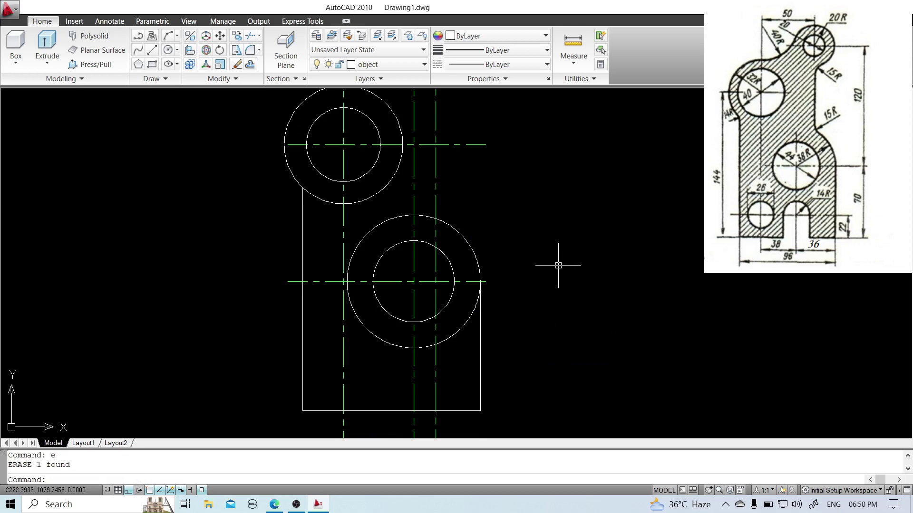
- Offset the plate's bottom edge 22 units upward
{"action": "type", "text": "o"}
{"action": "key", "text": "Return"}
{"action": "type", "text": "22"}
{"action": "key", "text": "Return"}
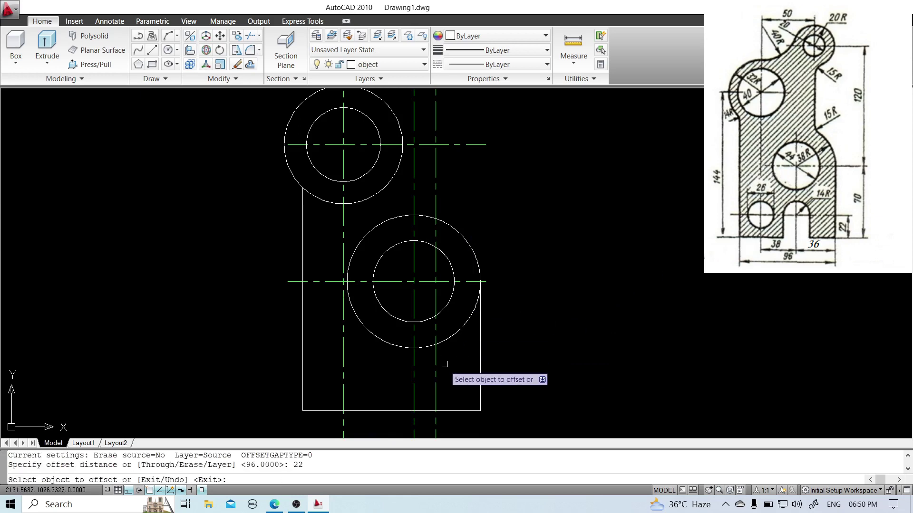
{"action": "left_click", "coordinate": [445, 410]}
{"action": "left_click", "coordinate": [581, 351]}
{"action": "right_click", "coordinate": [595, 341]}
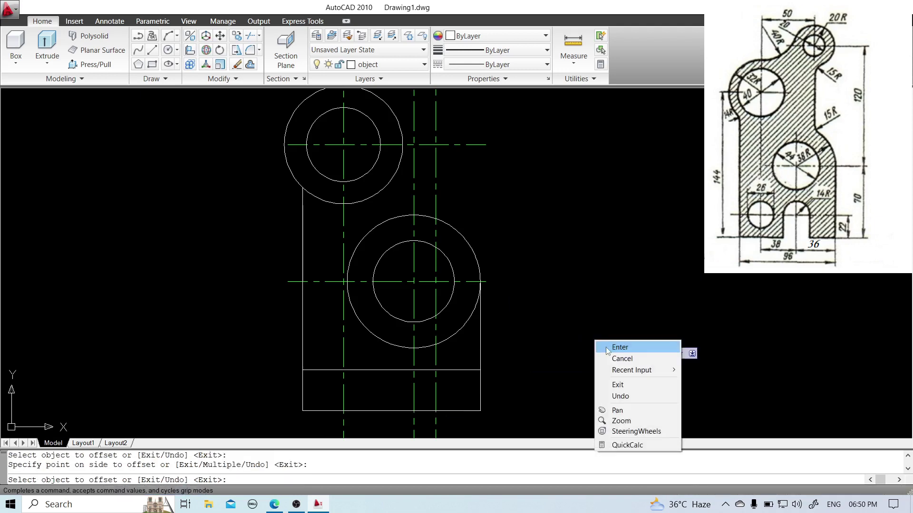
{"action": "left_click", "coordinate": [607, 349]}
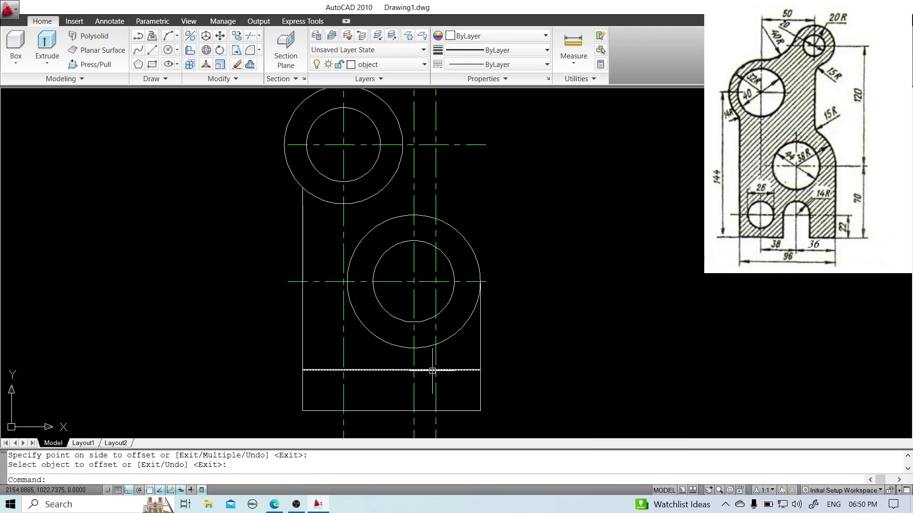
- Match the properties of a vertical centerline onto the line offset above the bottom edge
{"action": "type", "text": "ma"}
{"action": "key", "text": "Return"}
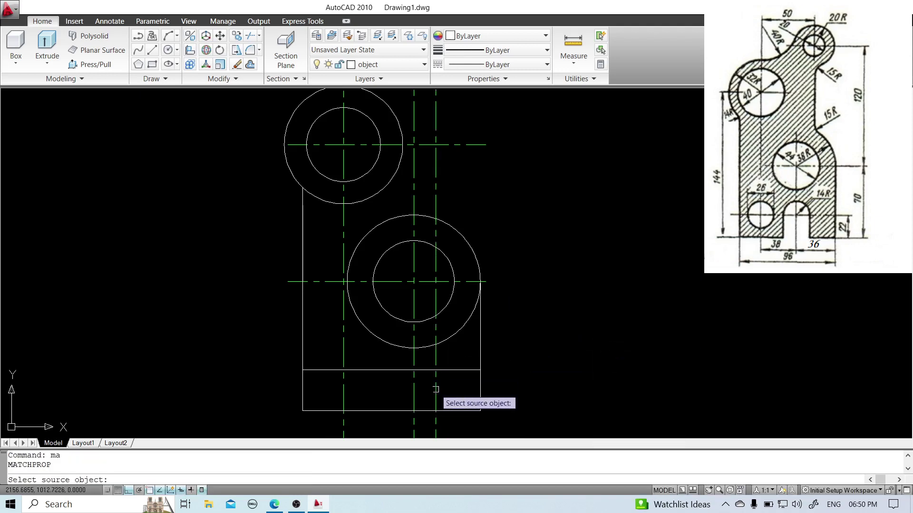
{"action": "left_click", "coordinate": [433, 386]}
{"action": "left_click", "coordinate": [431, 370]}
{"action": "key", "text": "Escape"}
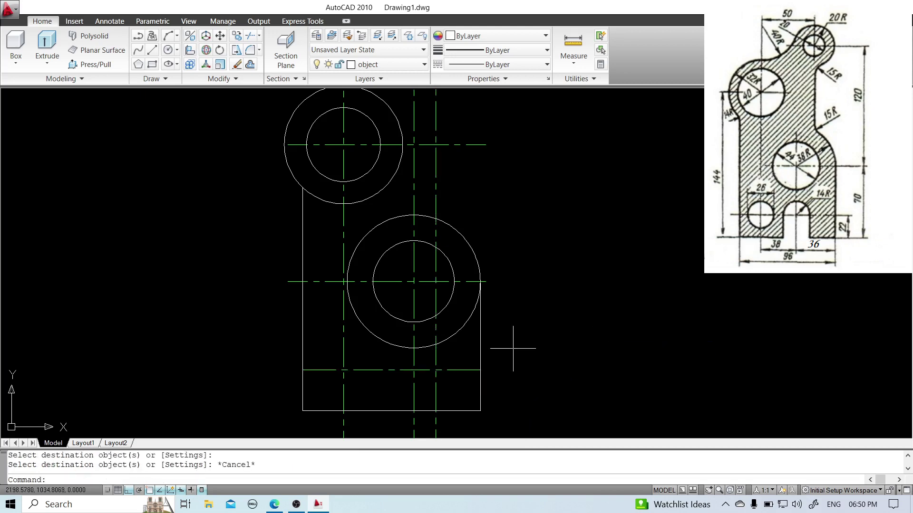
- Try a linetype scale of 0.2 on all six centerlines, and settle on a linetype scale of 0.3
{"action": "left_click", "coordinate": [508, 363]}
{"action": "left_click", "coordinate": [328, 387]}
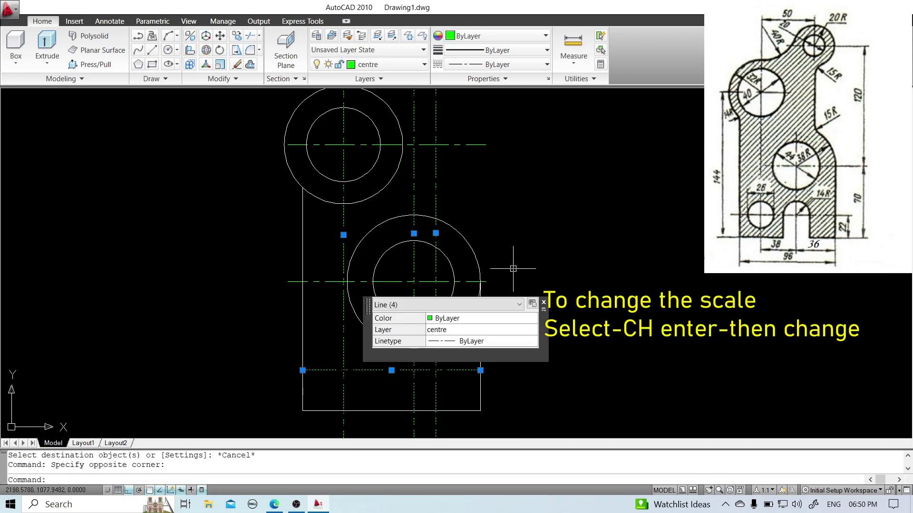
{"action": "left_click", "coordinate": [462, 281]}
{"action": "left_click", "coordinate": [465, 143]}
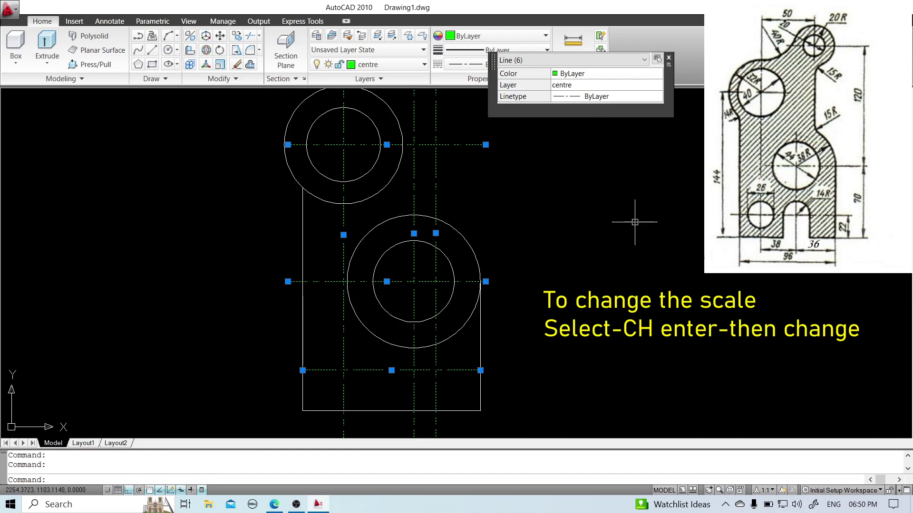
{"action": "key", "text": "Return"}
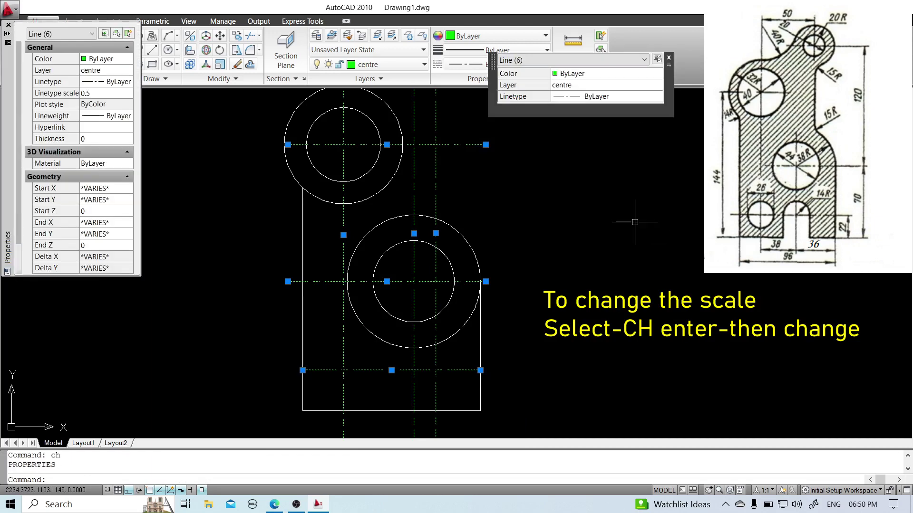
{"action": "left_click", "coordinate": [98, 95]}
{"action": "type", "text": ".2"}
{"action": "left_click", "coordinate": [98, 99]}
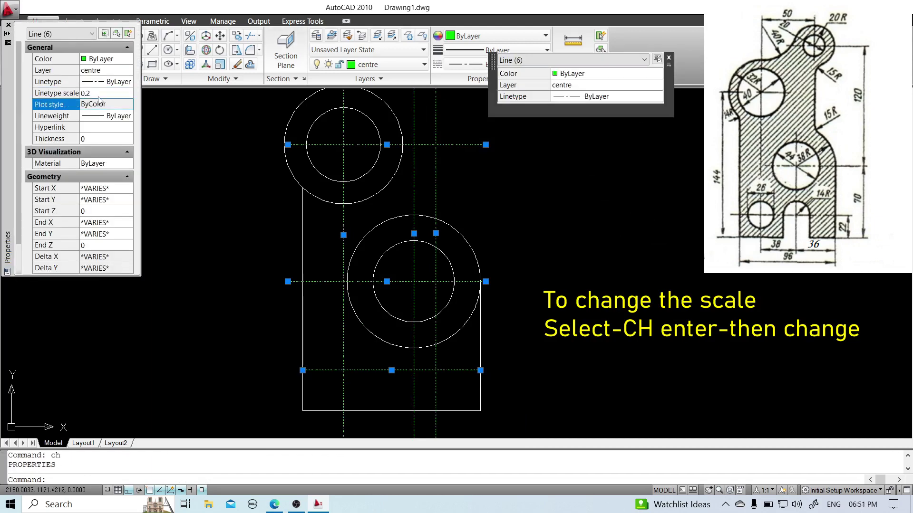
{"action": "left_click", "coordinate": [99, 94]}
{"action": "left_click", "coordinate": [99, 100]}
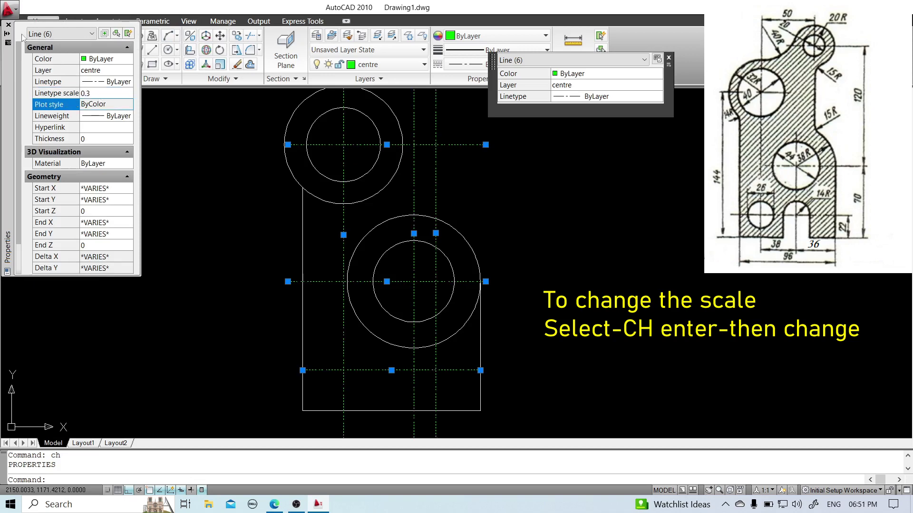
{"action": "left_click", "coordinate": [8, 24]}
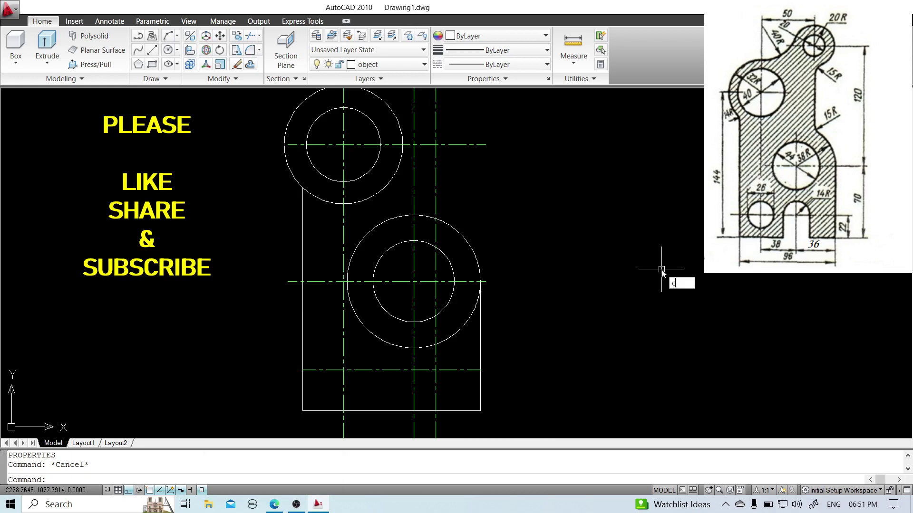
- Draw a circle of radius 14 where the middle vertical centerline crosses the lowest horizontal centerline
{"action": "key", "text": "Return"}
{"action": "left_click", "coordinate": [414, 370]}
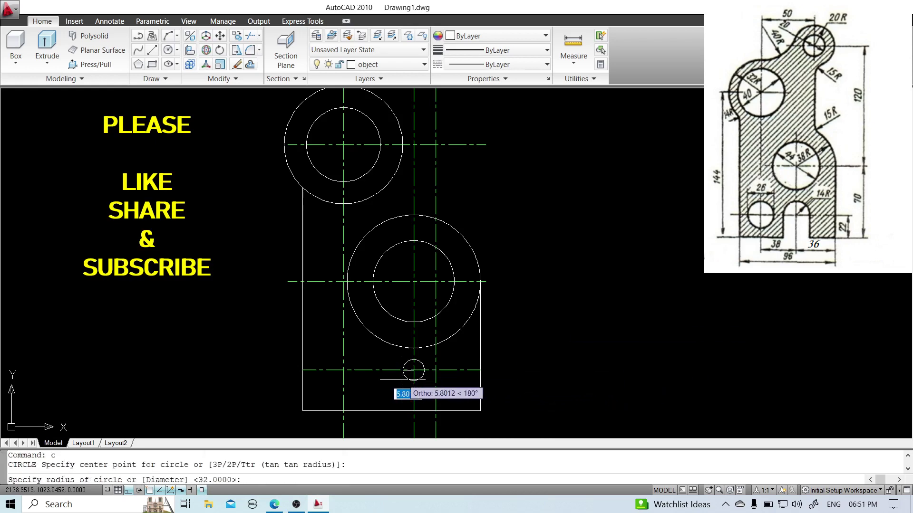
{"action": "type", "text": "14"}
{"action": "key", "text": "Return"}
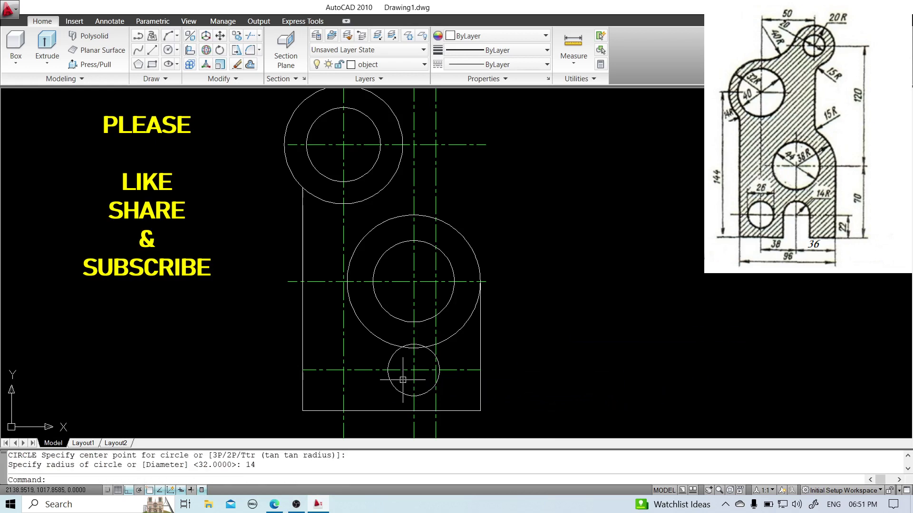
- Draw two vertical slot sides from the radius 14 circle's right and left quadrants down to the bottom edge
{"action": "type", "text": "l"}
{"action": "key", "text": "Return"}
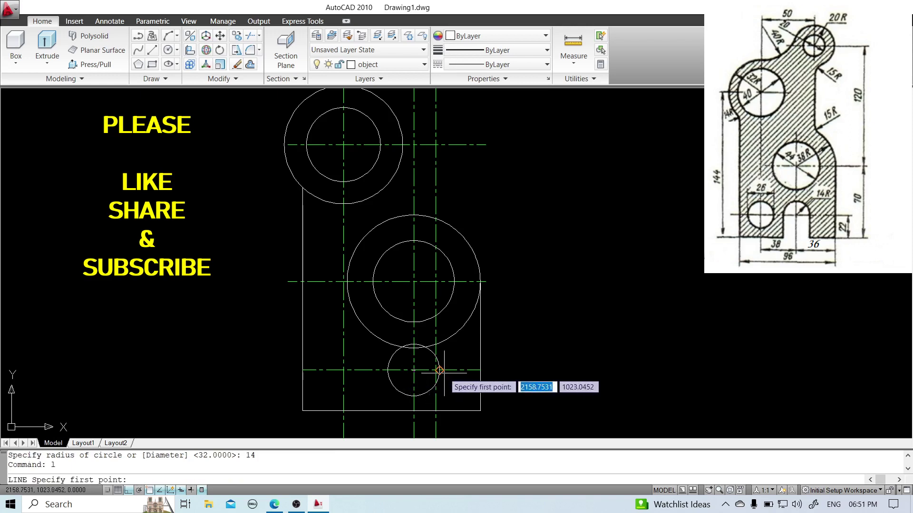
{"action": "left_click", "coordinate": [439, 370]}
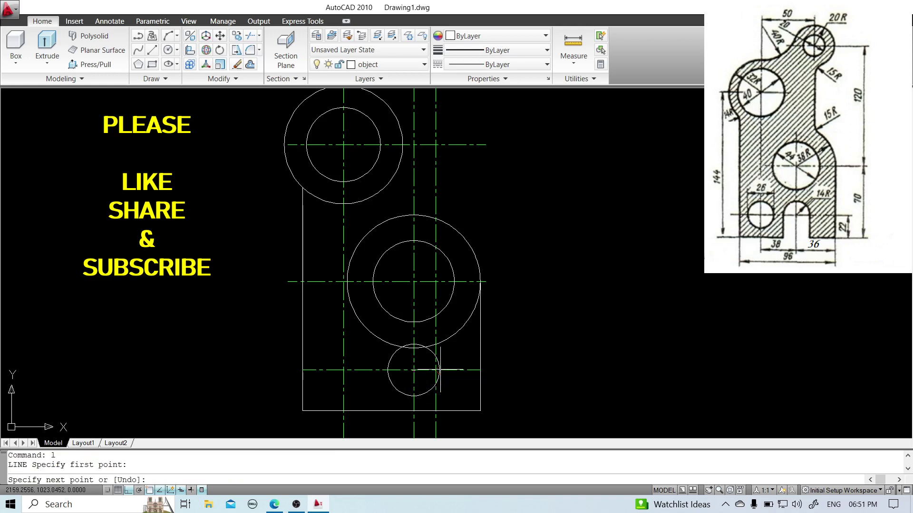
{"action": "left_click", "coordinate": [438, 411]}
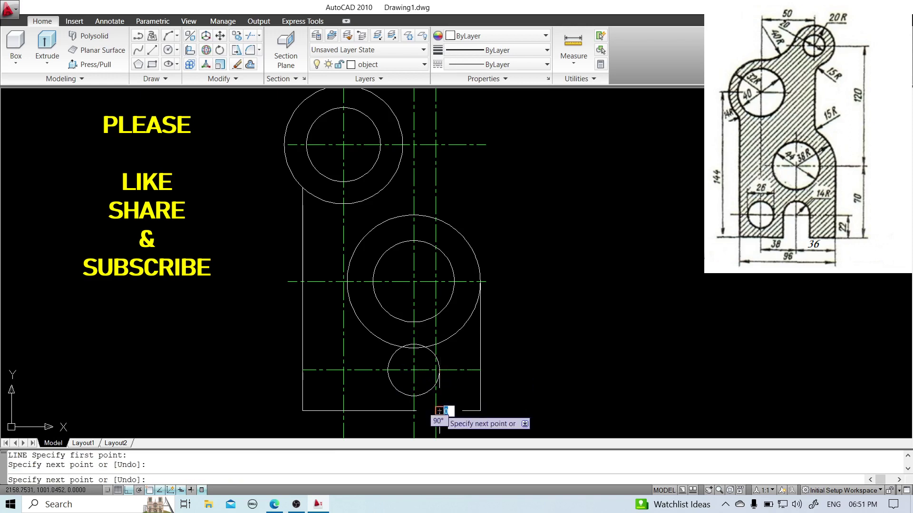
{"action": "key", "text": "Return"}
{"action": "key", "text": "Return"}
{"action": "left_click", "coordinate": [388, 370]}
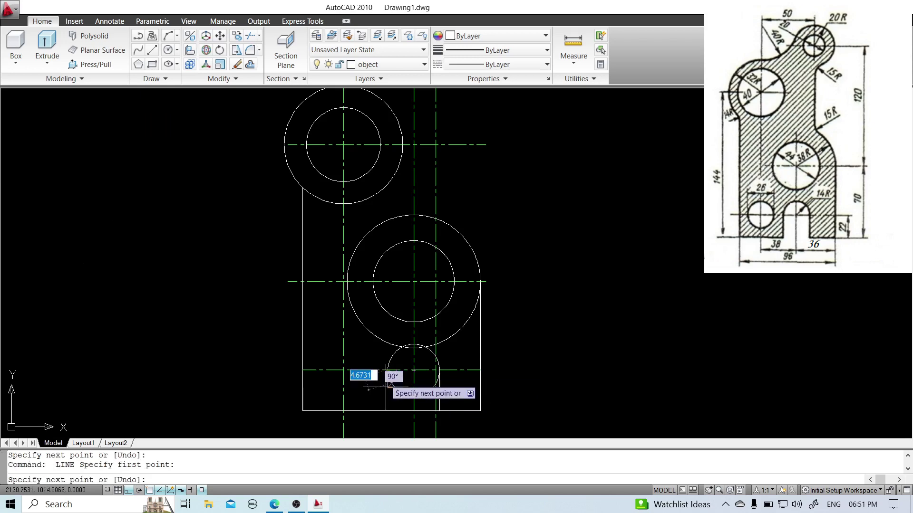
{"action": "left_click", "coordinate": [387, 411]}
{"action": "key", "text": "Return"}
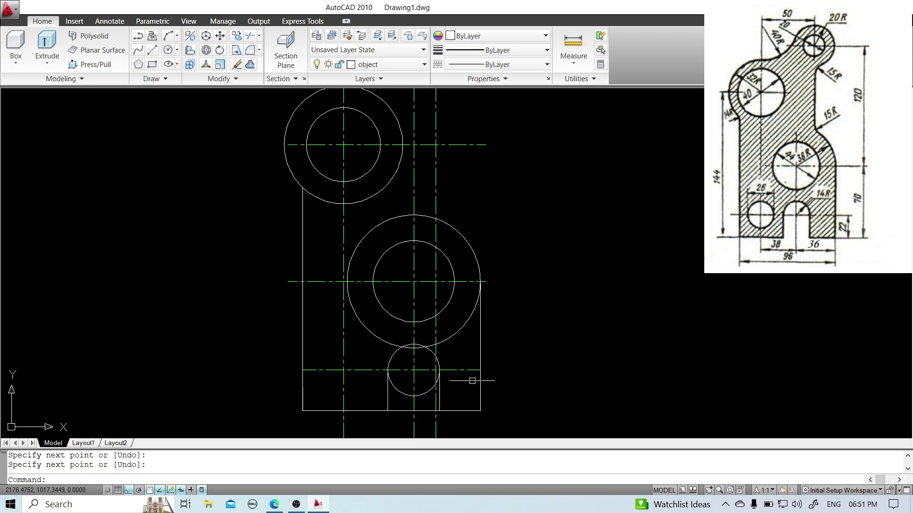
- Trim the bottom edge between the slot sides and the lower half of the radius 14 circle to open the slot
{"action": "type", "text": "tr"}
{"action": "key", "text": "Return"}
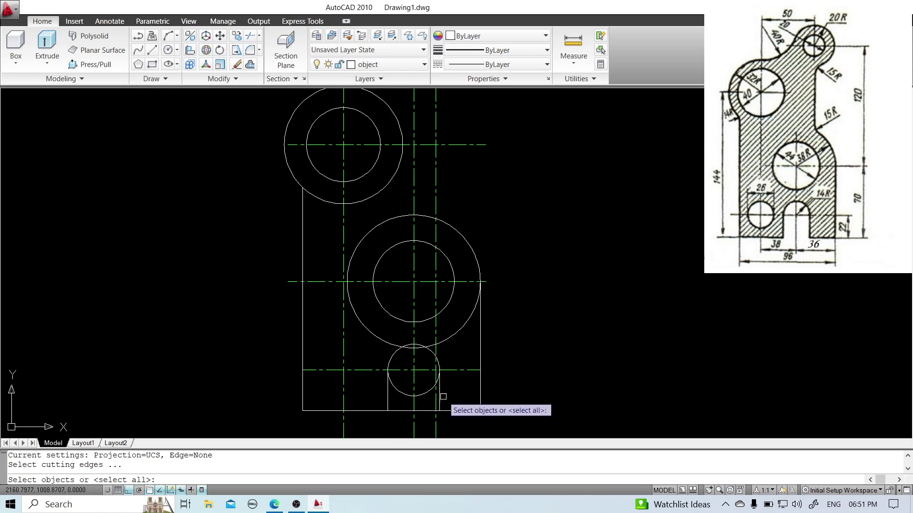
{"action": "left_click", "coordinate": [439, 398]}
{"action": "left_click", "coordinate": [388, 401]}
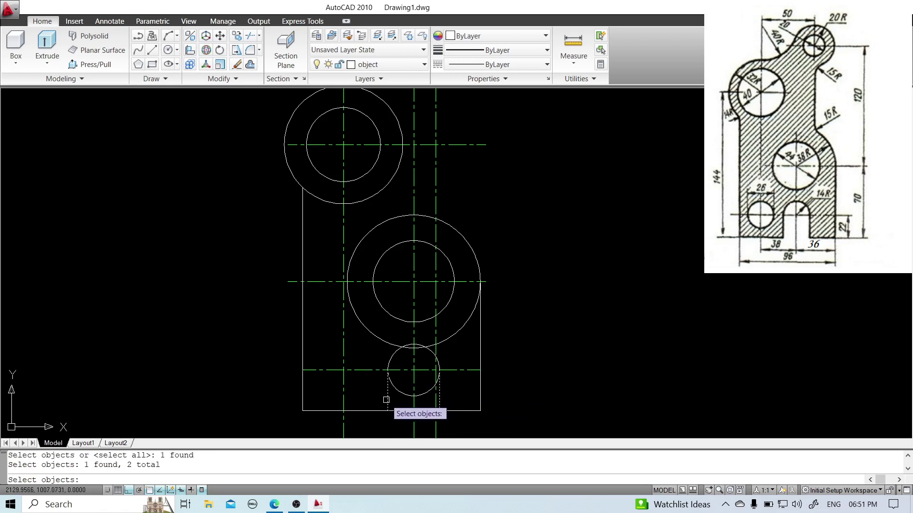
{"action": "key", "text": "Return"}
{"action": "left_click", "coordinate": [408, 410]}
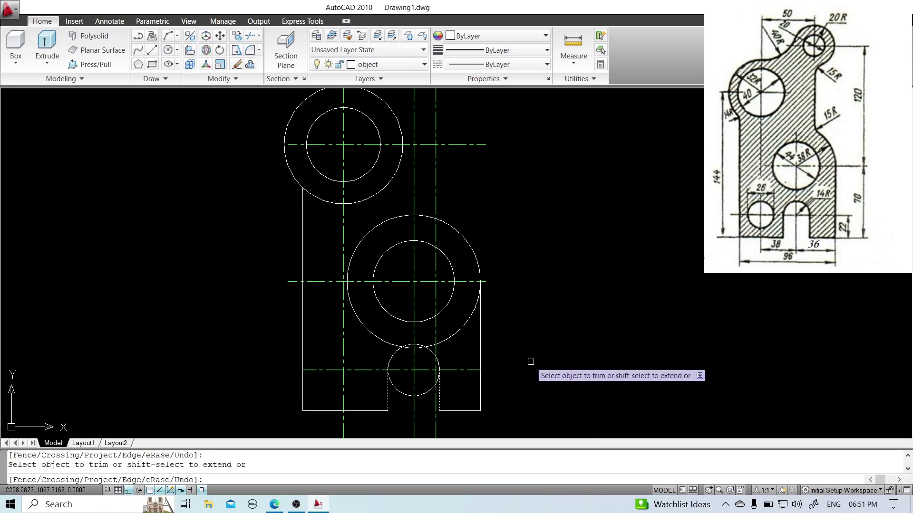
{"action": "left_click", "coordinate": [409, 387]}
{"action": "right_click", "coordinate": [526, 330]}
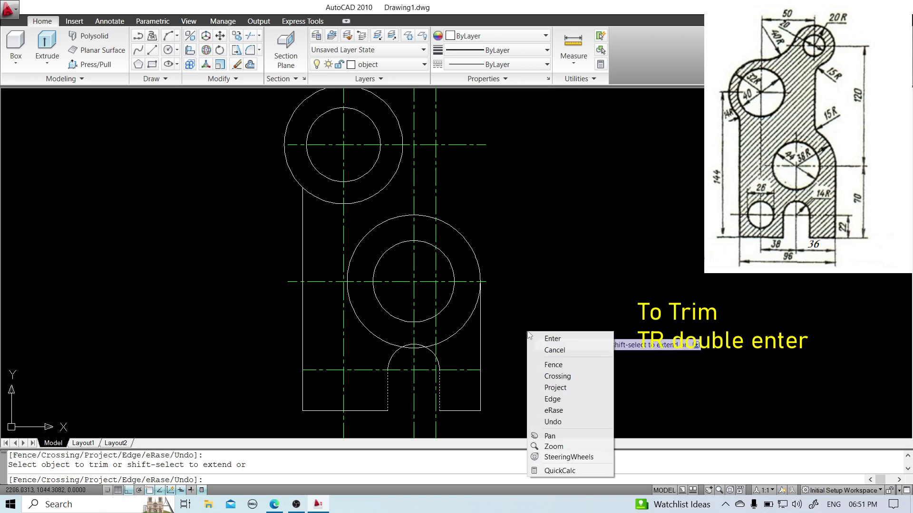
{"action": "left_click", "coordinate": [539, 337]}
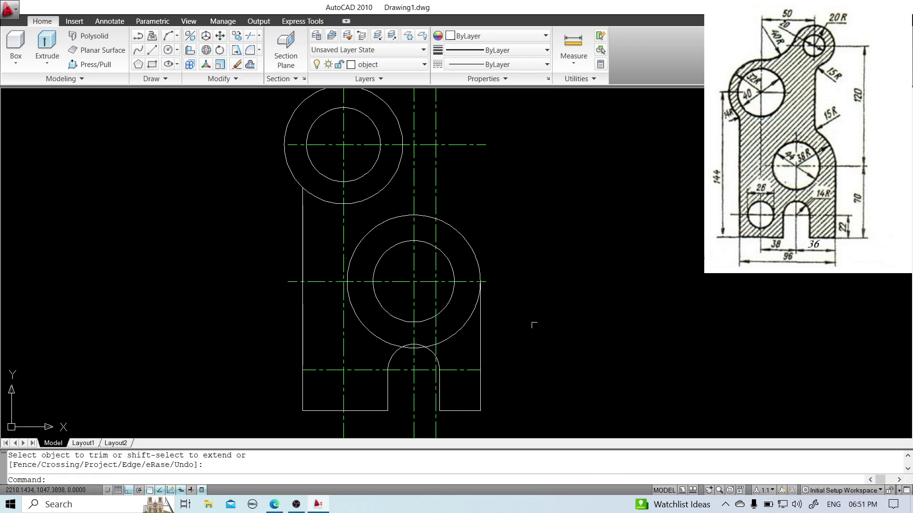
- Offset the horizontal centerline of the large lower circles 120 units upward
{"action": "scroll", "coordinate": [619, 248], "scroll_direction": "down", "scroll_amount": 2}
{"action": "mouse_move", "coordinate": [619, 249]}
{"action": "middle_mouse_down"}
{"action": "mouse_move", "coordinate": [601, 317]}
{"action": "mouse_move", "coordinate": [578, 350]}
{"action": "middle_mouse_up"}
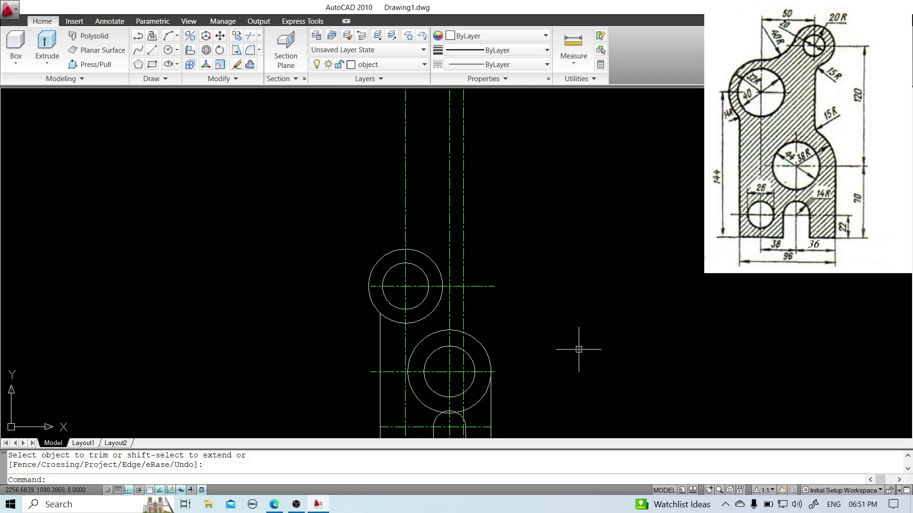
{"action": "type", "text": "o"}
{"action": "key", "text": "Return"}
{"action": "key", "text": "Return"}
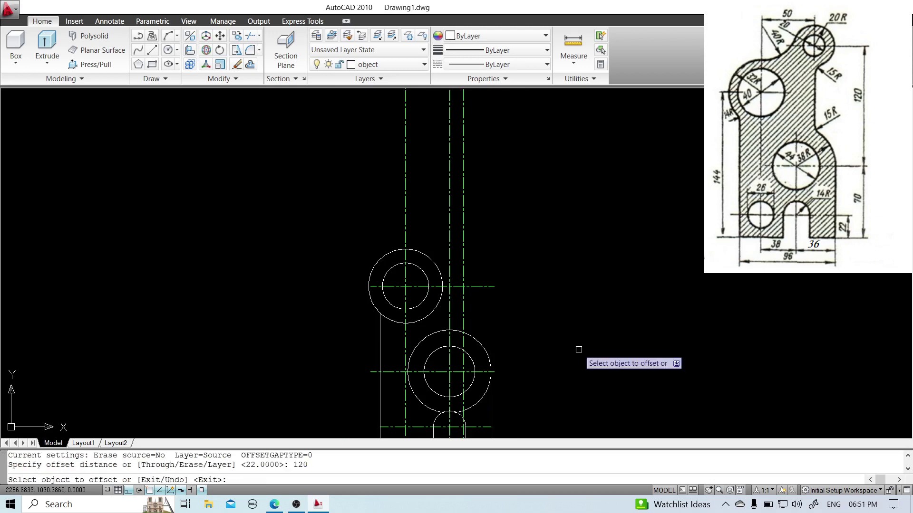
{"action": "left_click", "coordinate": [479, 372]}
{"action": "left_click", "coordinate": [494, 331]}
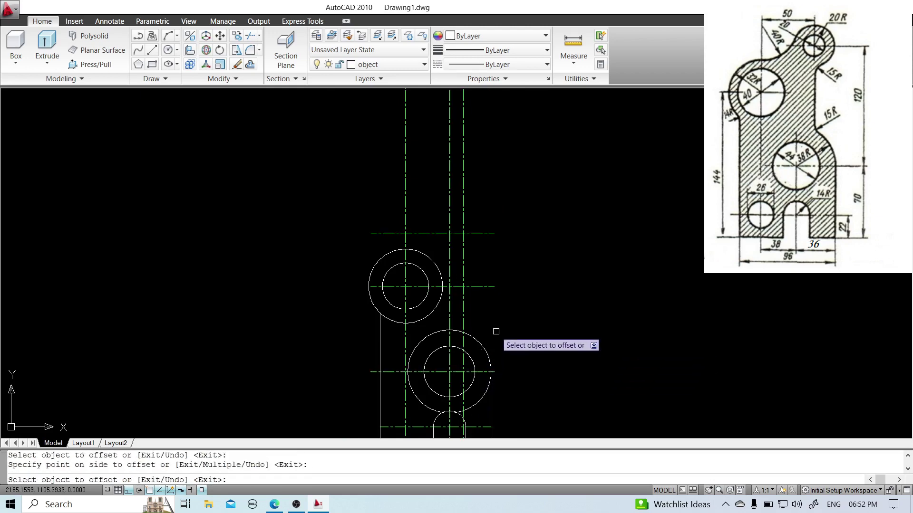
{"action": "key", "text": "Escape"}
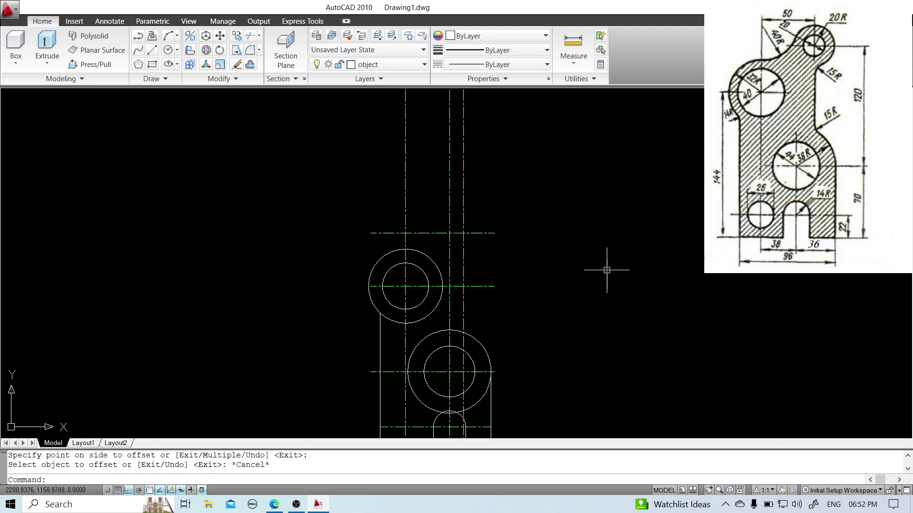
- Draw a circle of radius 20 where the rightmost vertical centerline crosses the topmost horizontal centerline
{"action": "type", "text": "c"}
{"action": "key", "text": "Return"}
{"action": "left_click", "coordinate": [464, 233]}
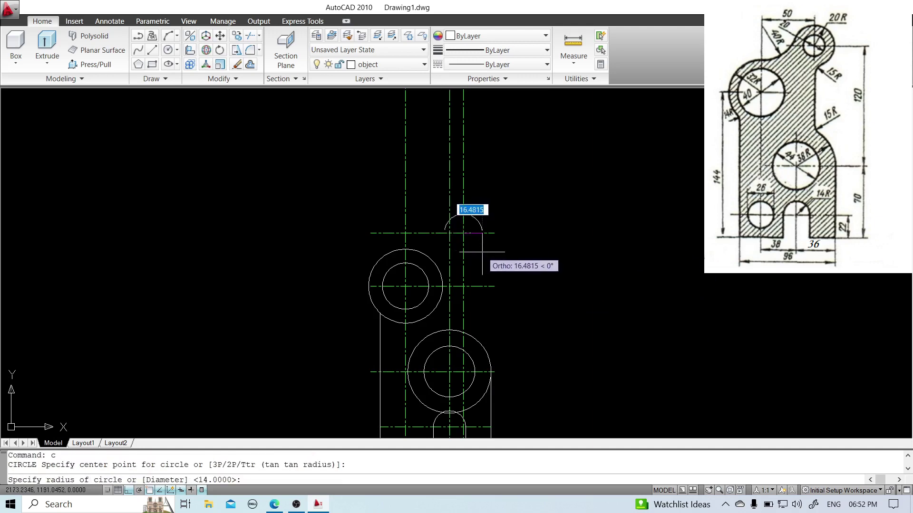
{"action": "type", "text": "2"}
{"action": "key", "text": "Return"}
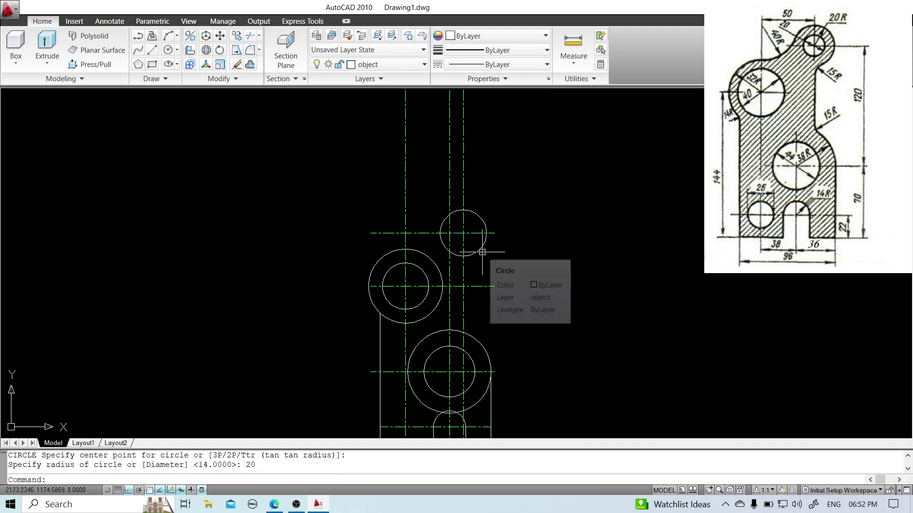
- Draw a concentric circle of radius 10 inside the radius 20 circle
{"action": "type", "text": "c"}
{"action": "key", "text": "Return"}
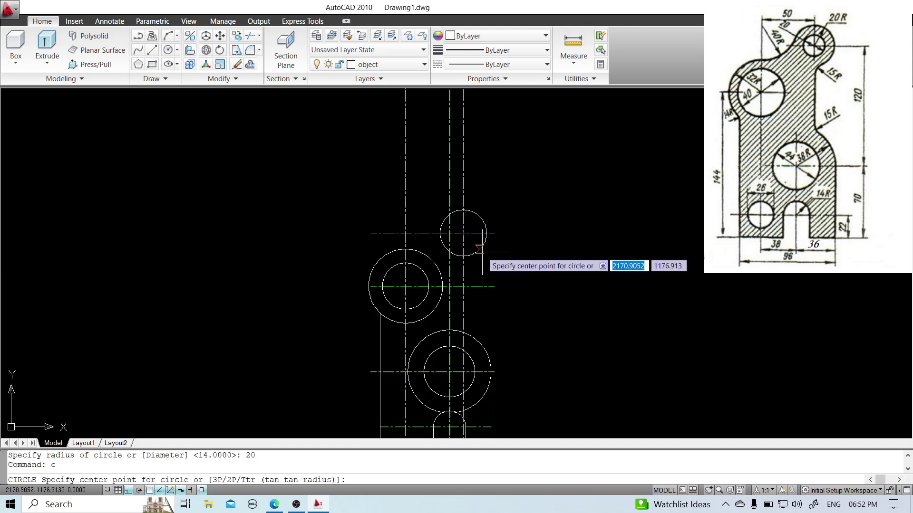
{"action": "left_click", "coordinate": [463, 233]}
{"action": "type", "text": "10"}
{"action": "key", "text": "Return"}
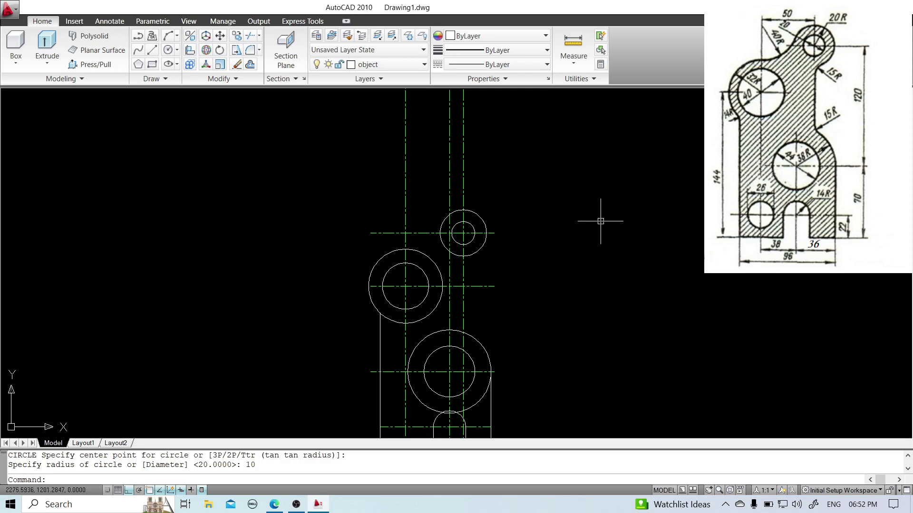
{"action": "type", "text": "l"}
{"action": "key", "text": "Return"}
{"action": "key", "text": "Escape"}
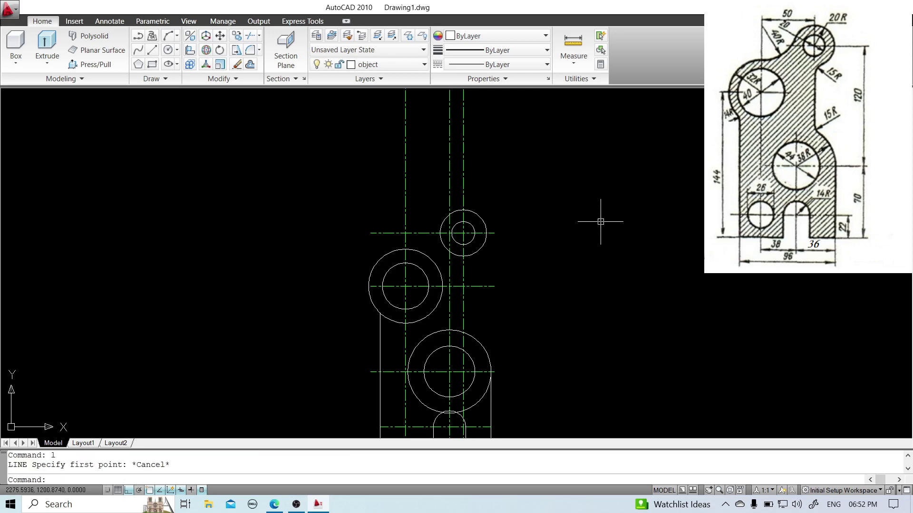
- Trim the rightmost vertical centerline to the span between the radius 20 circle and the large lower circle, and erase its leftover lower piece
{"action": "type", "text": "tr"}
{"action": "key", "text": "Return"}
{"action": "key", "text": "Return"}
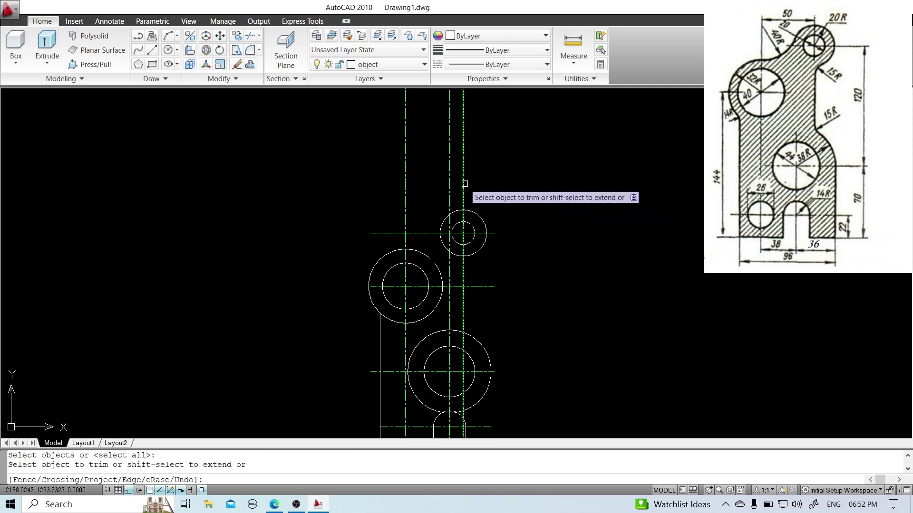
{"action": "left_click", "coordinate": [463, 242]}
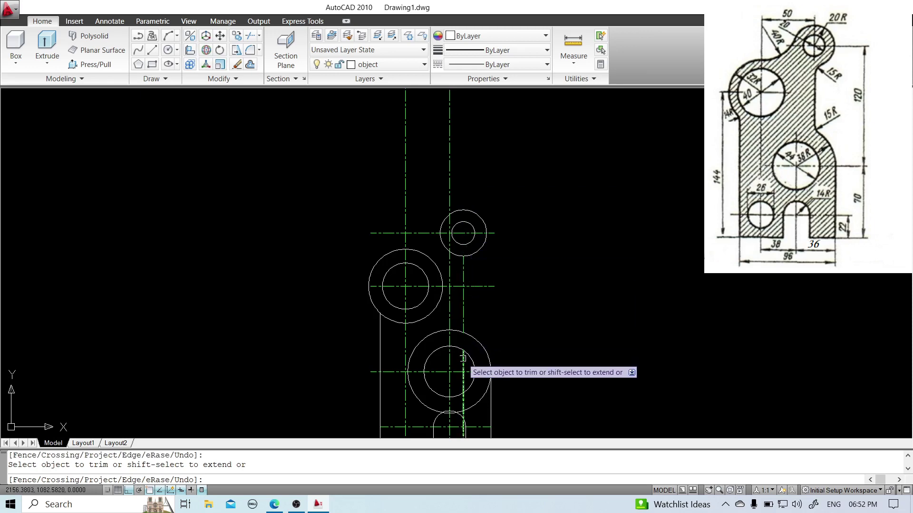
{"action": "left_click", "coordinate": [462, 403]}
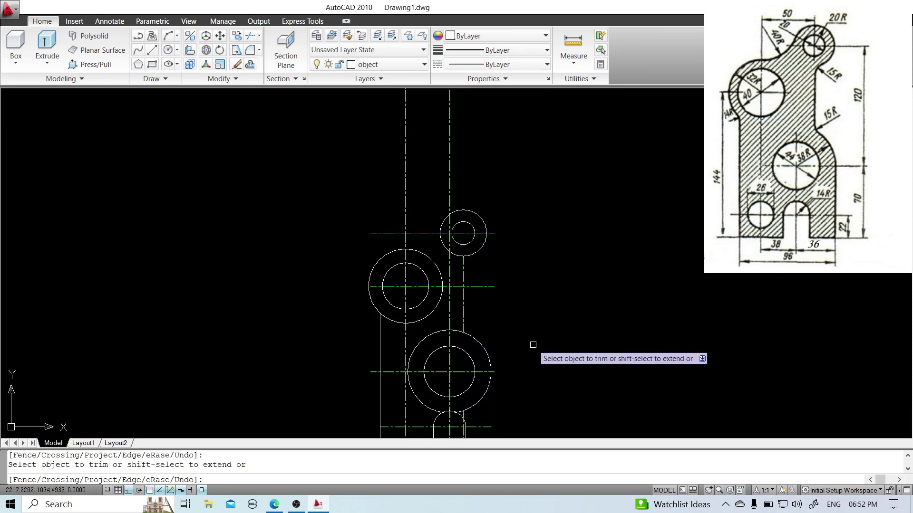
{"action": "middle_click_drag", "start_coordinate": [532, 338], "coordinate": [534, 237]}
{"action": "key", "text": "Escape"}
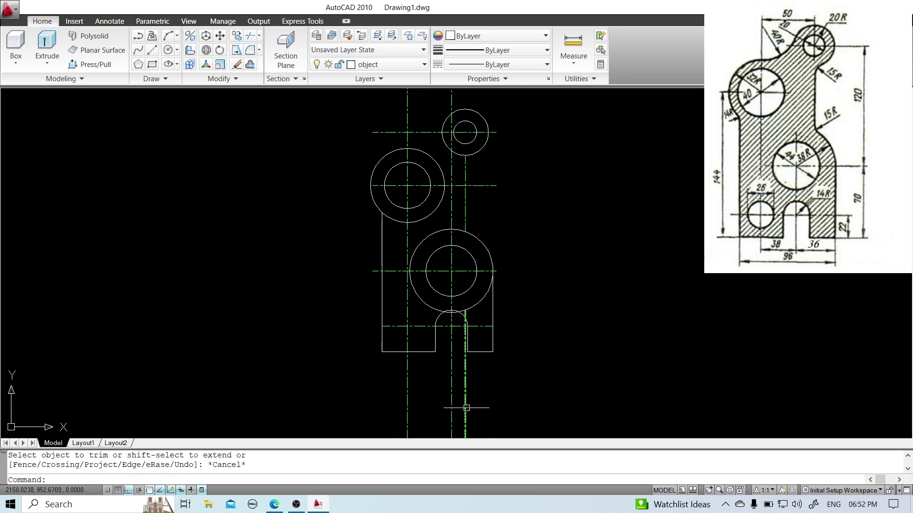
{"action": "left_click", "coordinate": [465, 407]}
{"action": "type", "text": "e"}
{"action": "key", "text": "Return"}
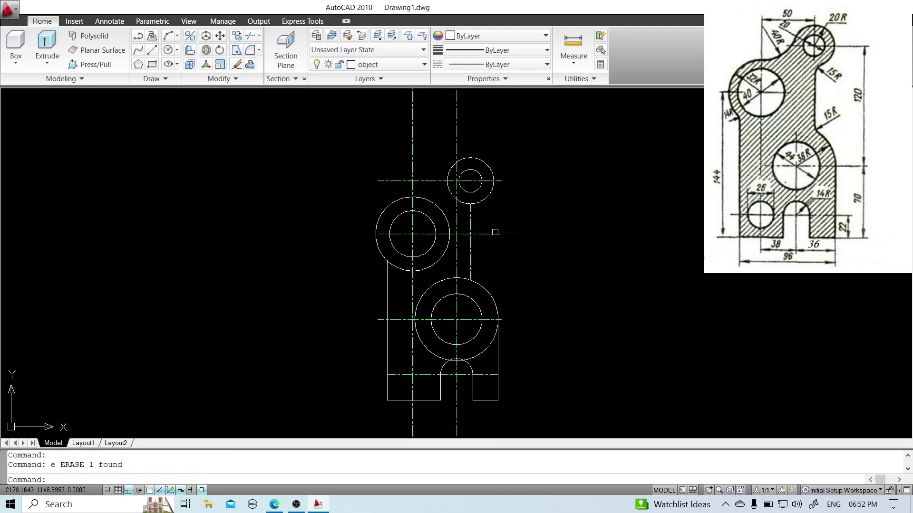
- Match the properties of the large lower outer circle onto the short vertical line between it and the radius 20 circle
{"action": "scroll", "coordinate": [489, 229], "scroll_direction": "up", "scroll_amount": 3}
{"action": "type", "text": "ma"}
{"action": "key", "text": "Return"}
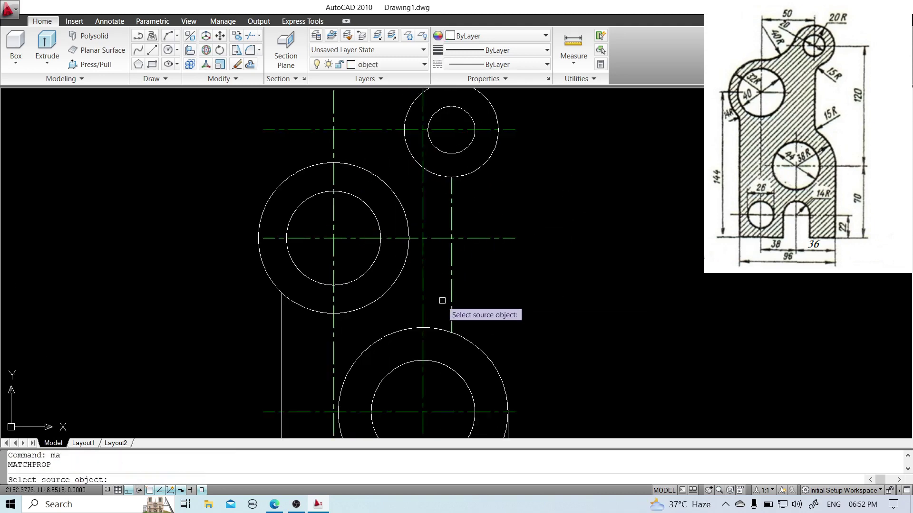
{"action": "left_click", "coordinate": [436, 328]}
{"action": "left_click", "coordinate": [450, 306]}
{"action": "key", "text": "Return"}
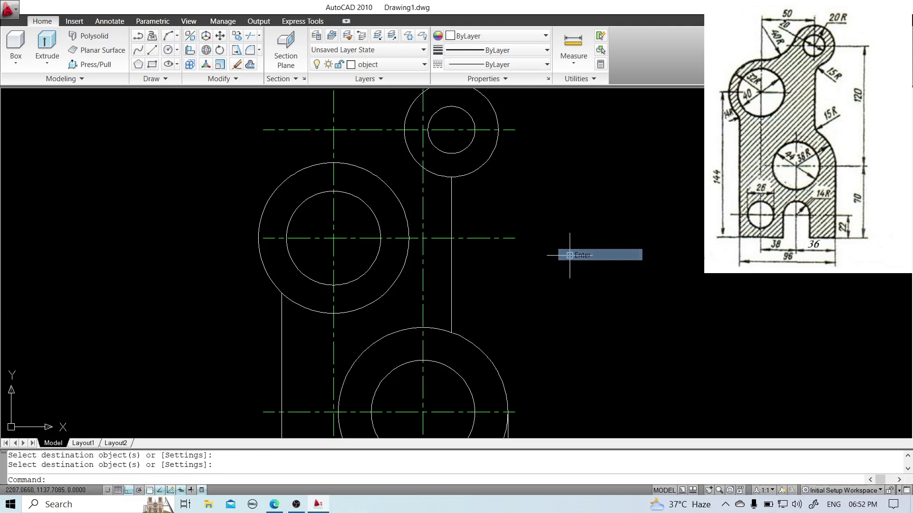
- Fillet the upper end of the short vertical line to the radius 20 circle with a radius of 15
{"action": "type", "text": "f"}
{"action": "key", "text": "Return"}
{"action": "type", "text": "r"}
{"action": "key", "text": "Return"}
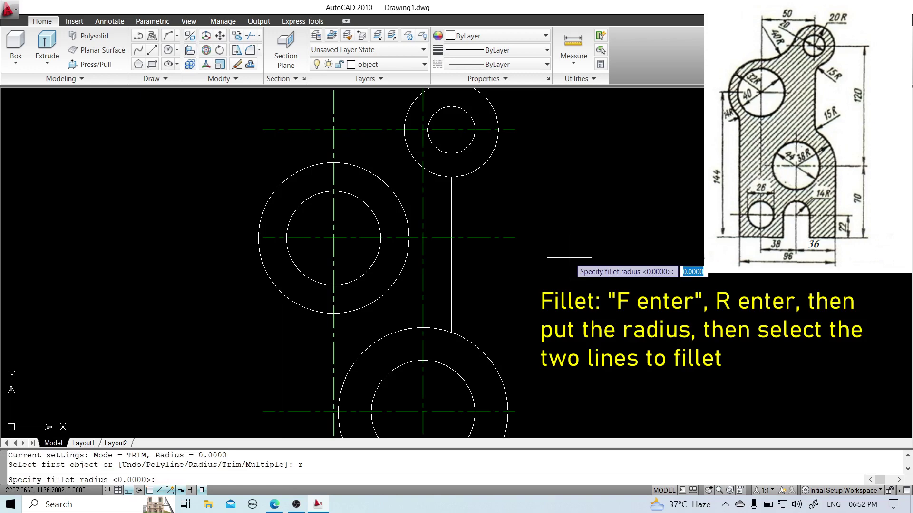
{"action": "type", "text": "15"}
{"action": "key", "text": "Return"}
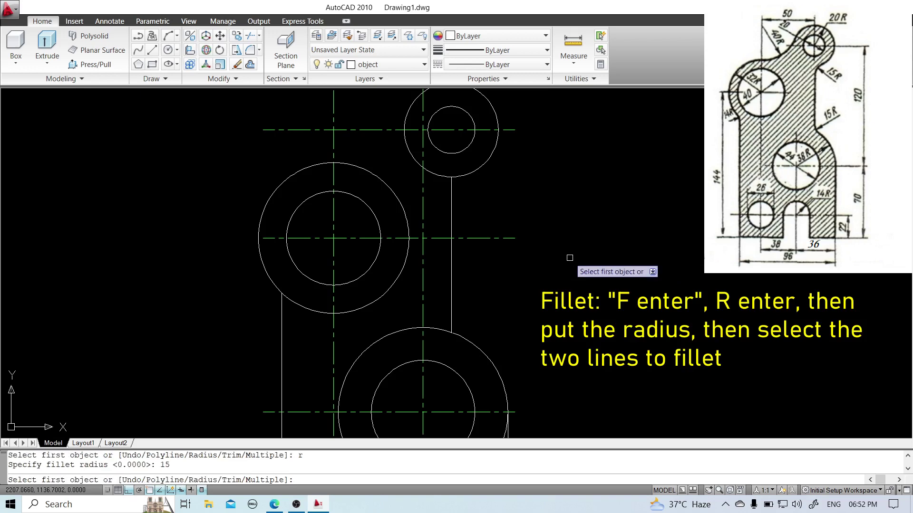
{"action": "left_click", "coordinate": [452, 193]}
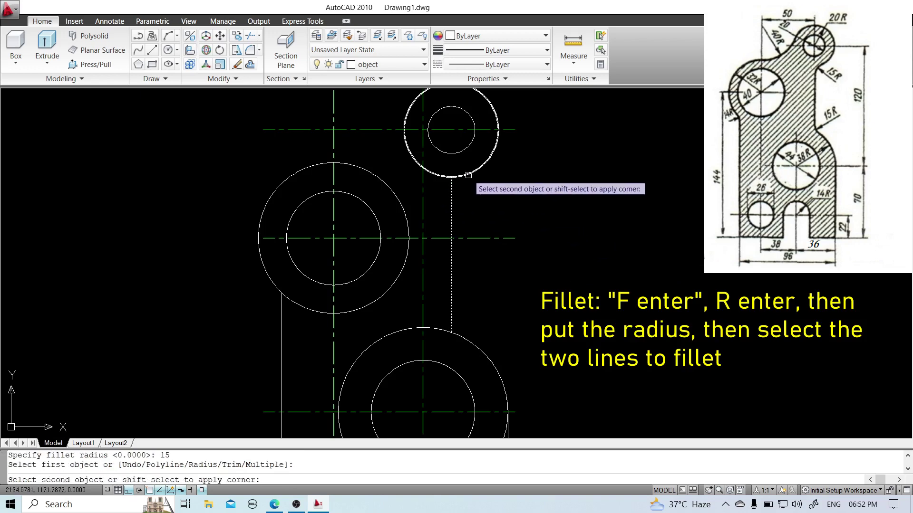
{"action": "left_click", "coordinate": [467, 173]}
- Fillet the lower end of the short vertical line to the large lower outer circle with the same radius of 15
{"action": "key", "text": "Return"}
{"action": "left_click", "coordinate": [450, 301]}
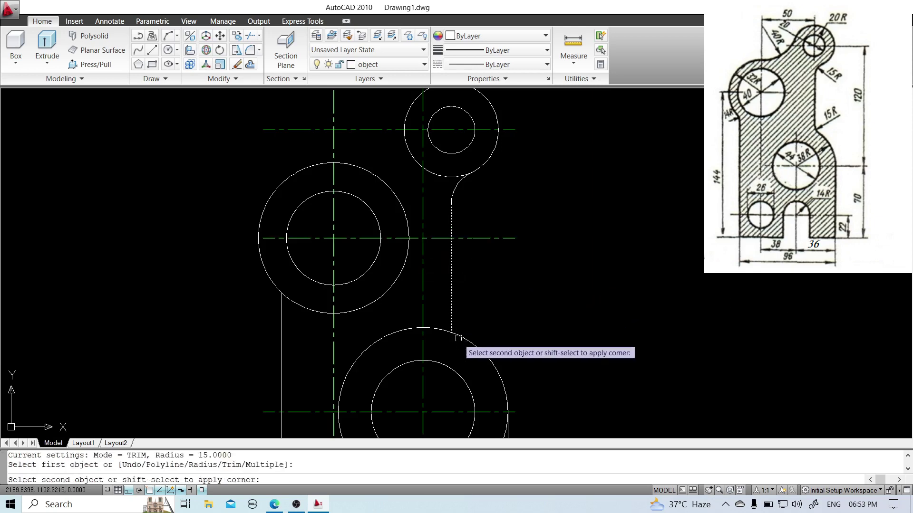
{"action": "left_click", "coordinate": [464, 339]}
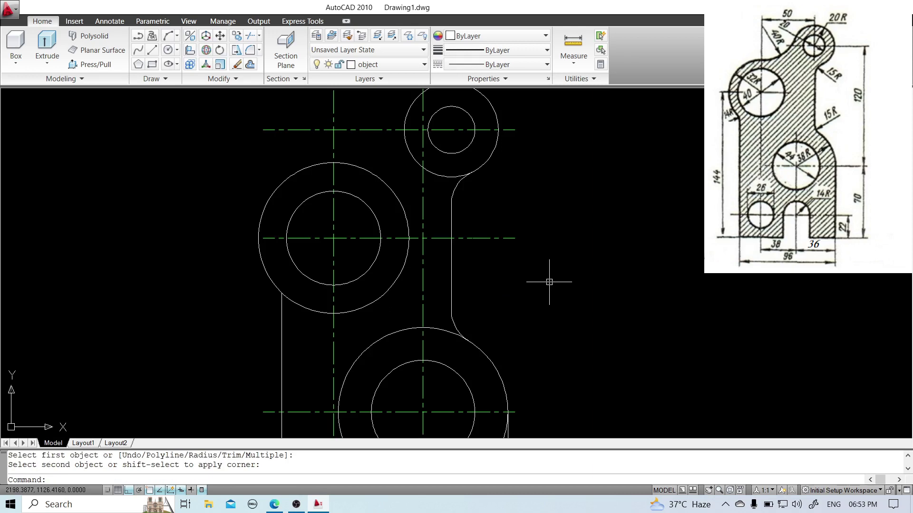
- Draw a tangent-tangent-radius circle of radius 40 touching the tops of the left outer circle and the left side of the radius 20 circle
{"action": "middle_click_drag", "start_coordinate": [550, 283], "coordinate": [557, 335]}
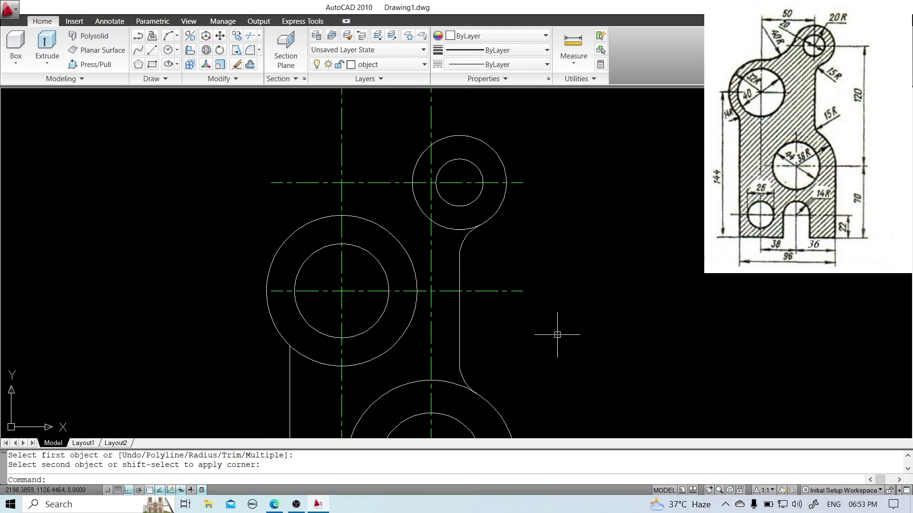
{"action": "type", "text": "c"}
{"action": "key", "text": "Return"}
{"action": "type", "text": "t"}
{"action": "key", "text": "Return"}
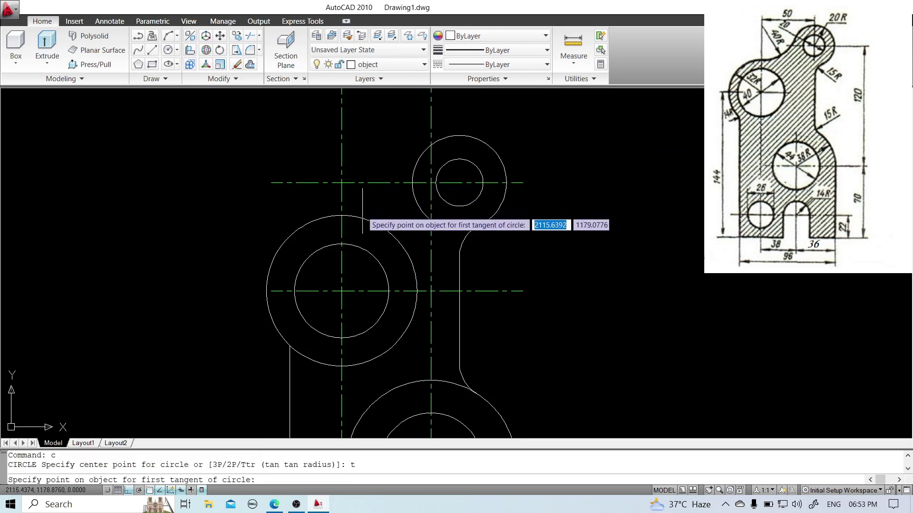
{"action": "left_click", "coordinate": [359, 214]}
{"action": "left_click", "coordinate": [412, 167]}
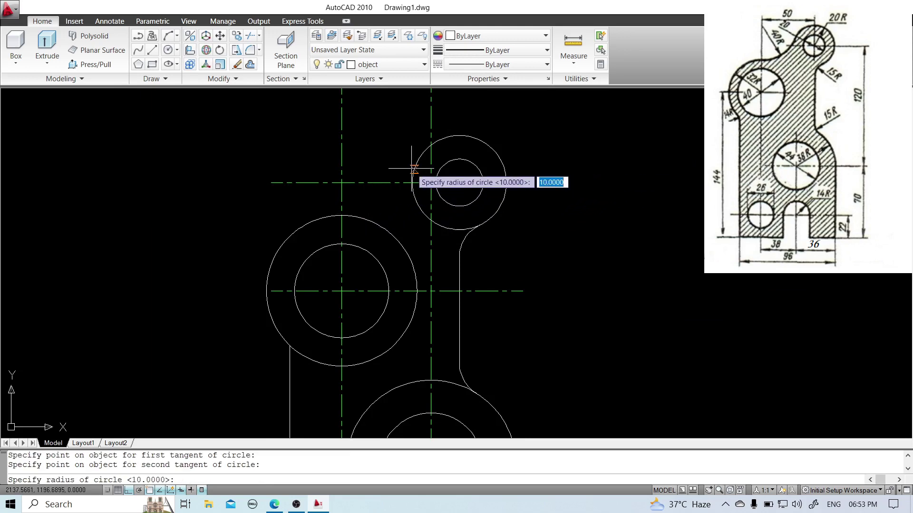
{"action": "type", "text": "40"}
{"action": "key", "text": "Return"}
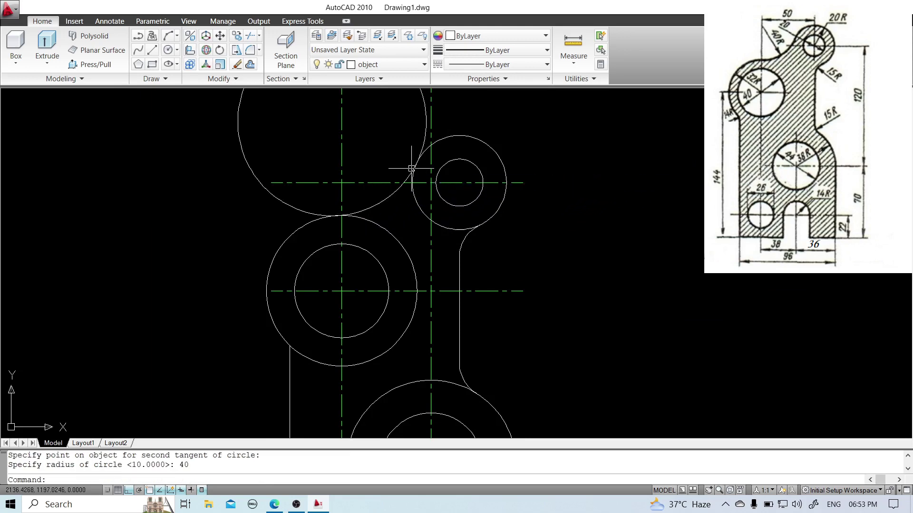
- Trim the radius 40 circle against the left outer circle and the radius 20 circle, keeping only the connecting arc
{"action": "middle_click_drag", "start_coordinate": [414, 173], "coordinate": [410, 288]}
{"action": "type", "text": "tr"}
{"action": "key", "text": "Return"}
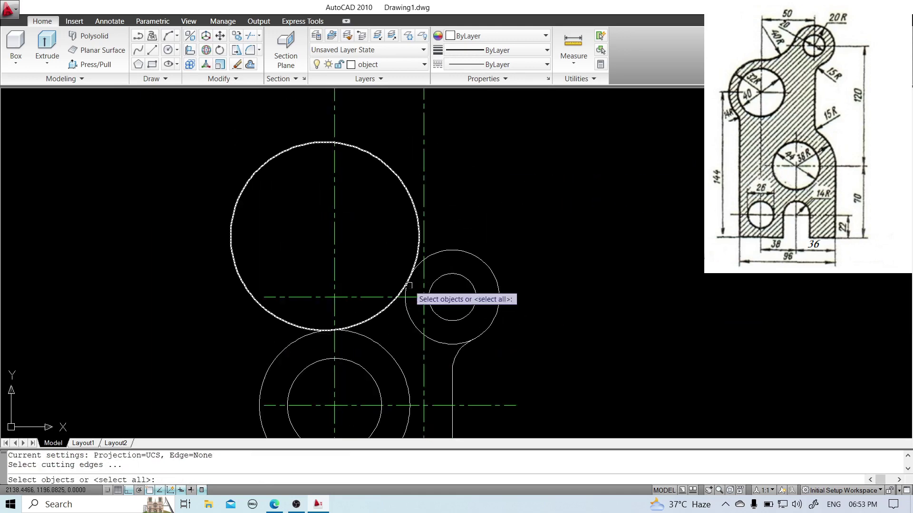
{"action": "left_click", "coordinate": [430, 258]}
{"action": "left_click", "coordinate": [349, 331]}
{"action": "key", "text": "Return"}
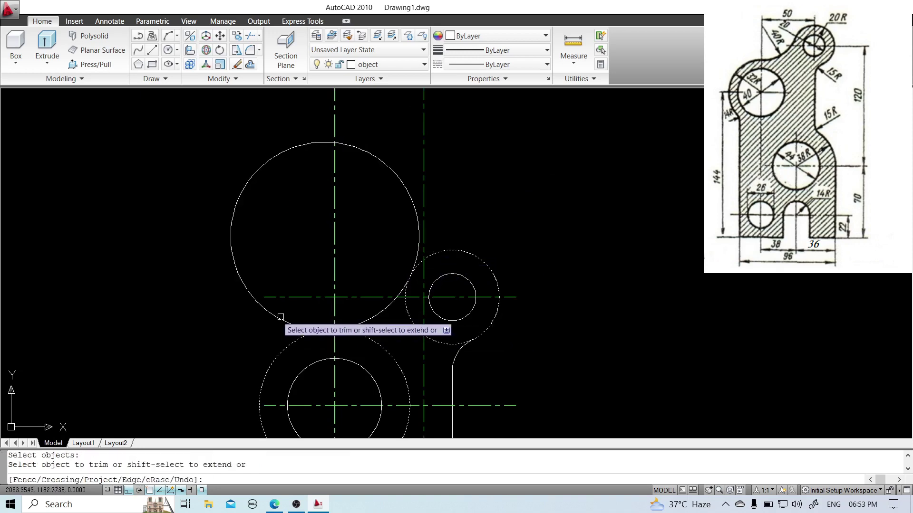
{"action": "left_click", "coordinate": [265, 310]}
{"action": "right_click", "coordinate": [549, 234]}
{"action": "left_click", "coordinate": [566, 231]}
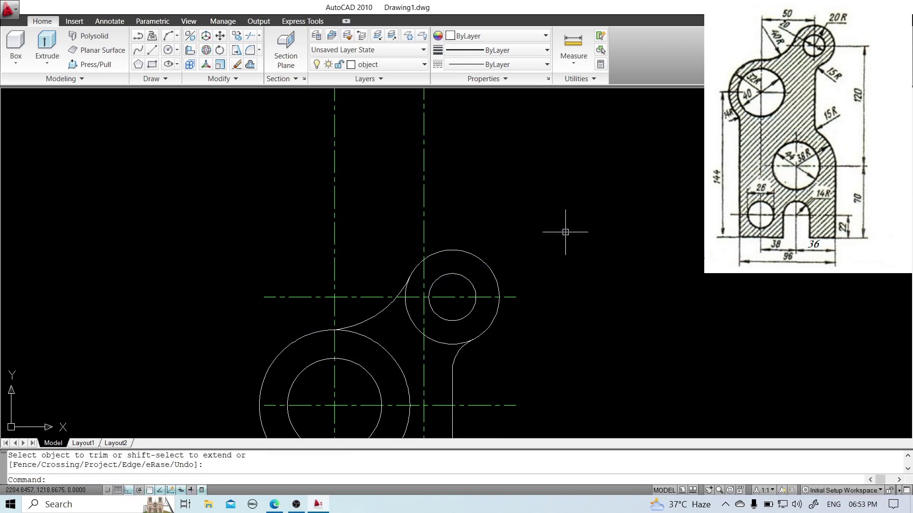
- Fillet the plate's left vertical edge to the left outer circle with a radius of 14
{"action": "middle_click_drag", "start_coordinate": [565, 233], "coordinate": [556, 144]}
{"action": "middle_click_drag", "start_coordinate": [546, 300], "coordinate": [581, 129]}
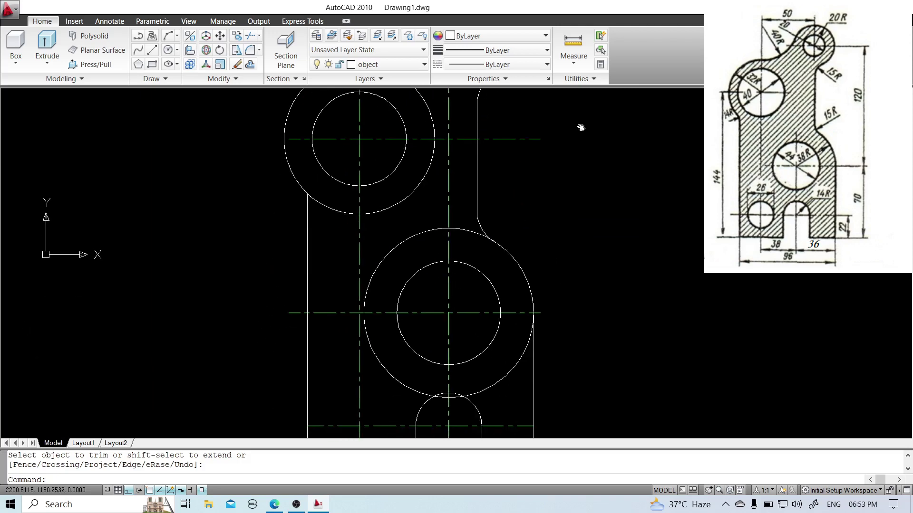
{"action": "middle_click_drag", "start_coordinate": [569, 215], "coordinate": [583, 249]}
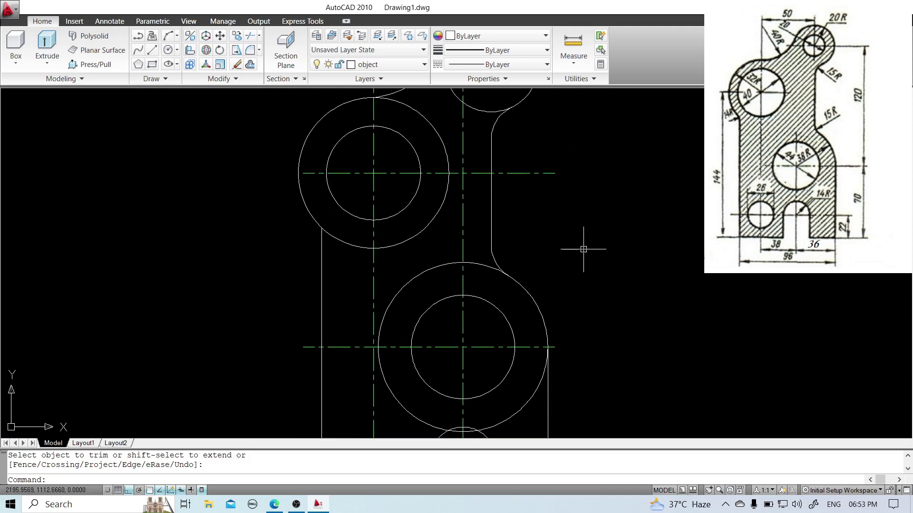
{"action": "type", "text": "f"}
{"action": "key", "text": "Return"}
{"action": "type", "text": "r"}
{"action": "key", "text": "Return"}
{"action": "type", "text": "1"}
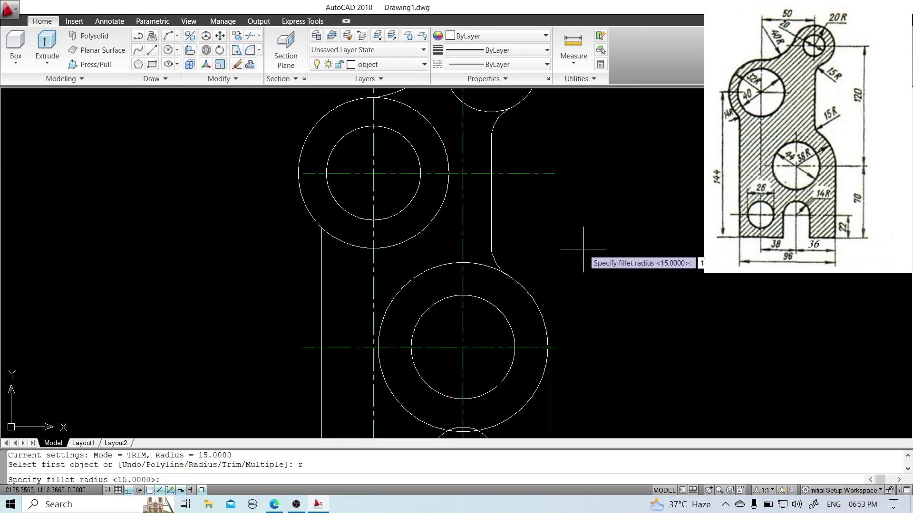
{"action": "type", "text": "4"}
{"action": "key", "text": "Return"}
{"action": "left_click", "coordinate": [314, 222]}
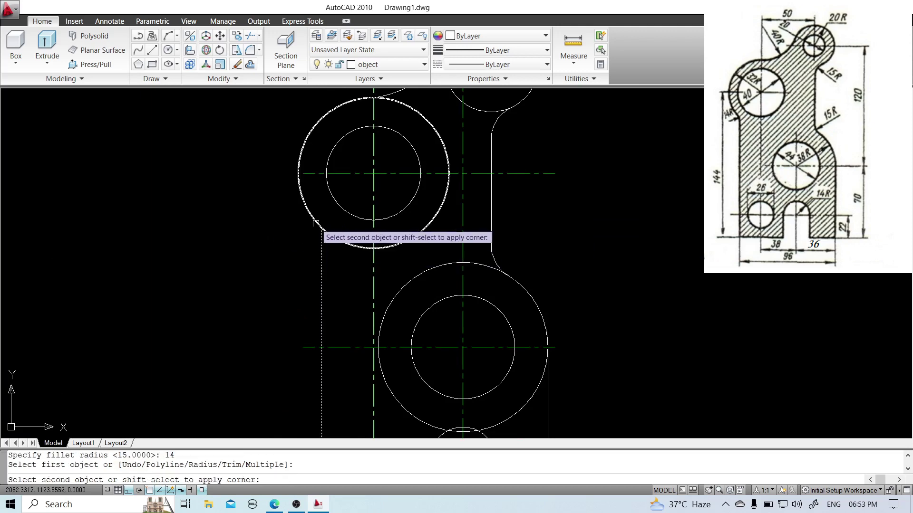
{"action": "left_click", "coordinate": [321, 233]}
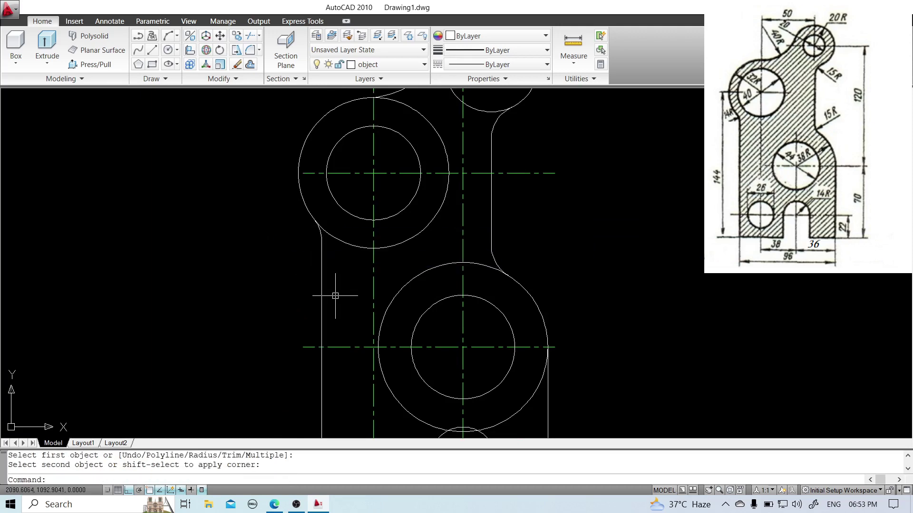
- Trim the inner portion of the left outer circle between the radius 40 arc and the radius 14 fillet
{"action": "type", "text": "tr"}
{"action": "key", "text": "Return"}
{"action": "middle_click_drag", "start_coordinate": [332, 256], "coordinate": [323, 298]}
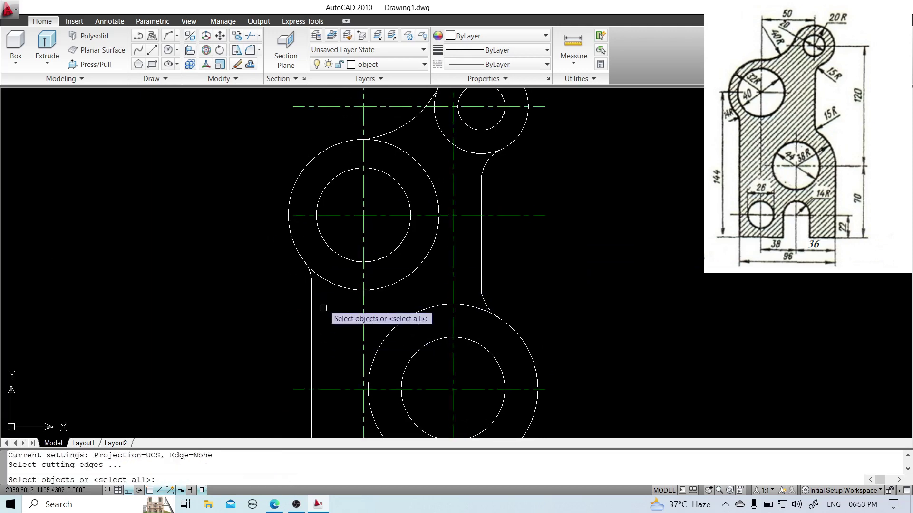
{"action": "left_click", "coordinate": [397, 129]}
{"action": "left_click", "coordinate": [308, 269]}
{"action": "key", "text": "Return"}
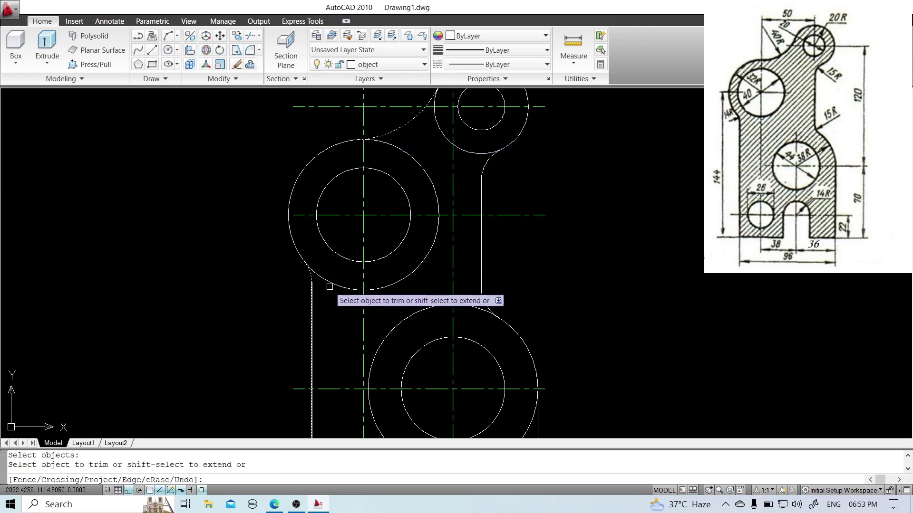
{"action": "left_click", "coordinate": [329, 287]}
{"action": "key", "text": "Escape"}
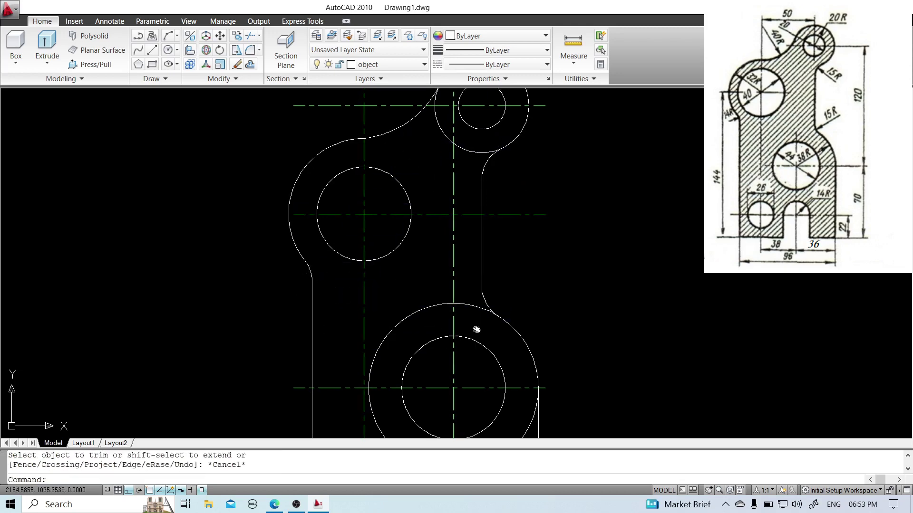
- Trim the large lower outer circle between the lower radius 15 fillet and the right vertical edge, keeping its upper-right arc
{"action": "middle_click_drag", "start_coordinate": [477, 329], "coordinate": [467, 195]}
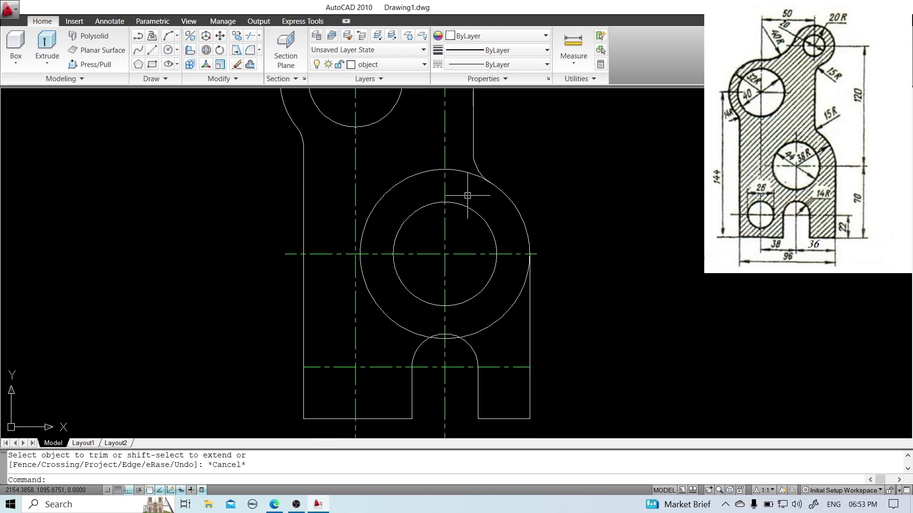
{"action": "type", "text": "tr"}
{"action": "key", "text": "Return"}
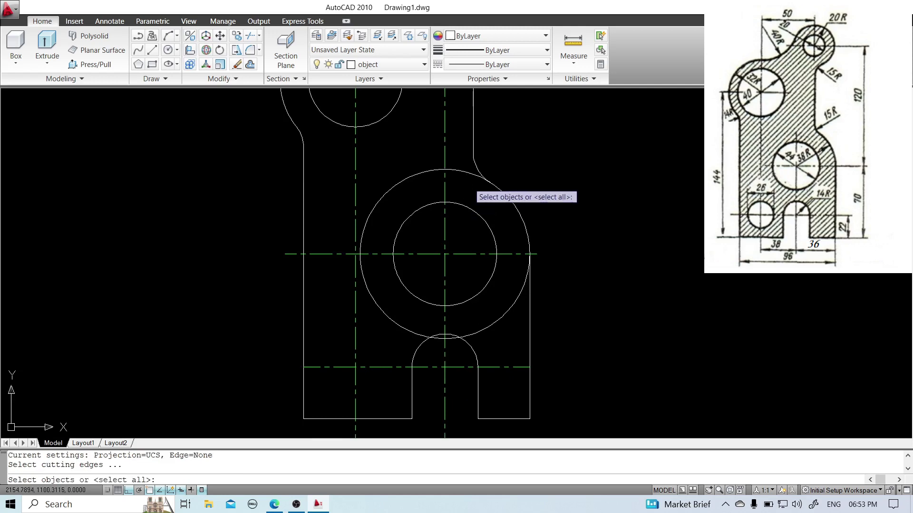
{"action": "left_click", "coordinate": [478, 174]}
{"action": "left_click", "coordinate": [529, 308]}
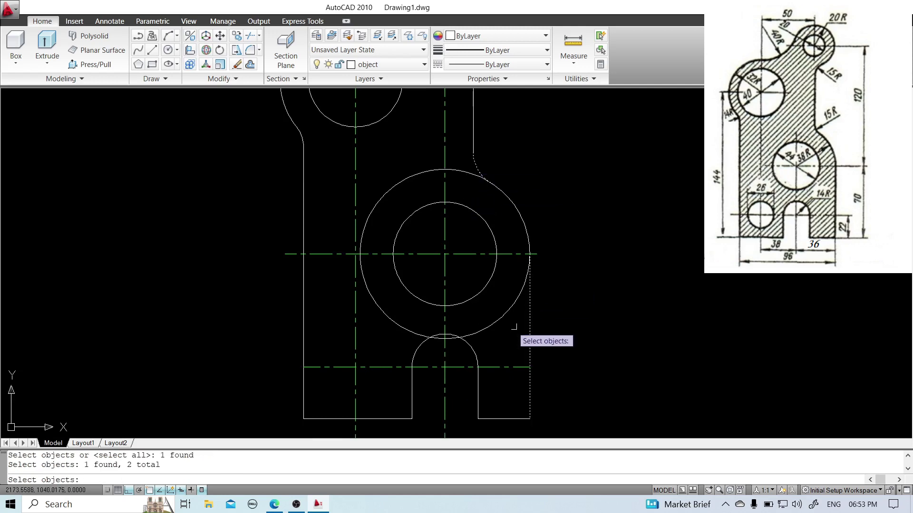
{"action": "key", "text": "Return"}
{"action": "left_click", "coordinate": [503, 316]}
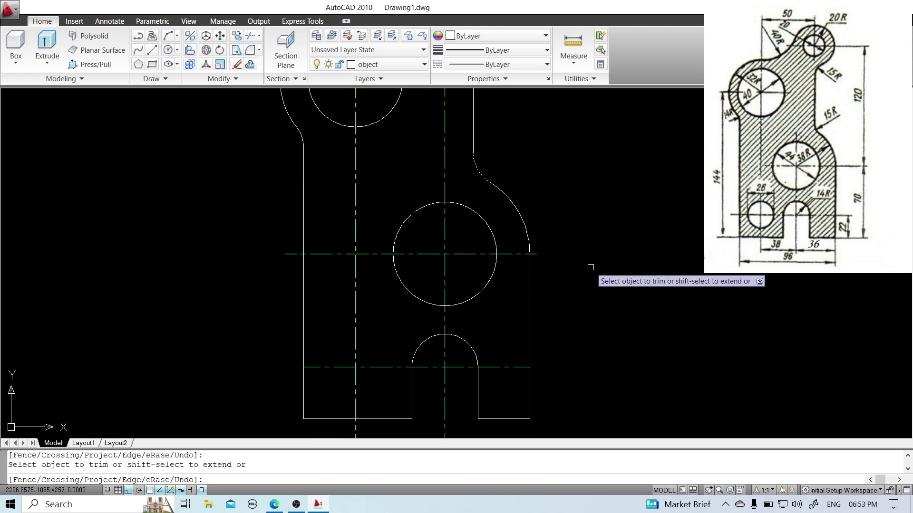
{"action": "key", "text": "Escape"}
- Trim the inner portion of the radius 20 circle between the radius 40 arc and the upper radius 15 fillet
{"action": "mouse_move", "coordinate": [584, 217]}
{"action": "middle_mouse_down"}
{"action": "mouse_move", "coordinate": [574, 358]}
{"action": "mouse_move", "coordinate": [567, 280]}
{"action": "middle_mouse_up"}
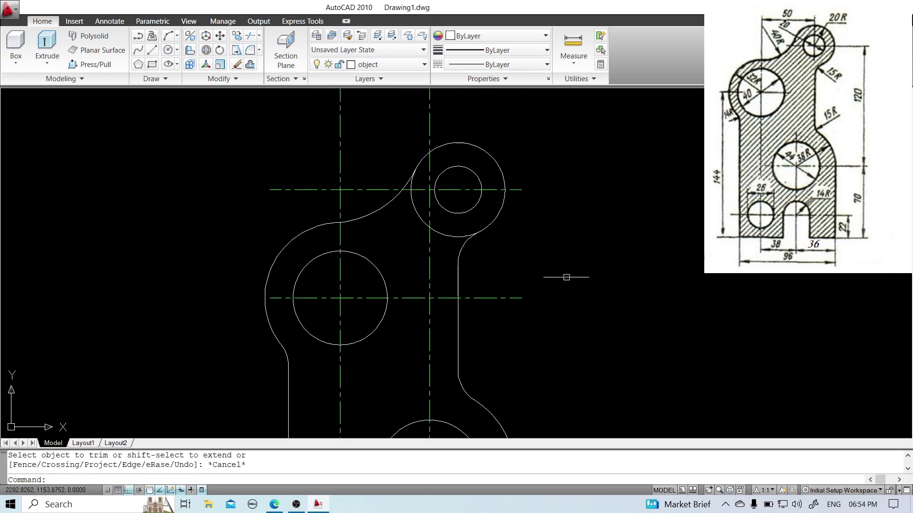
{"action": "type", "text": "tr"}
{"action": "key", "text": "Return"}
{"action": "left_click", "coordinate": [461, 248]}
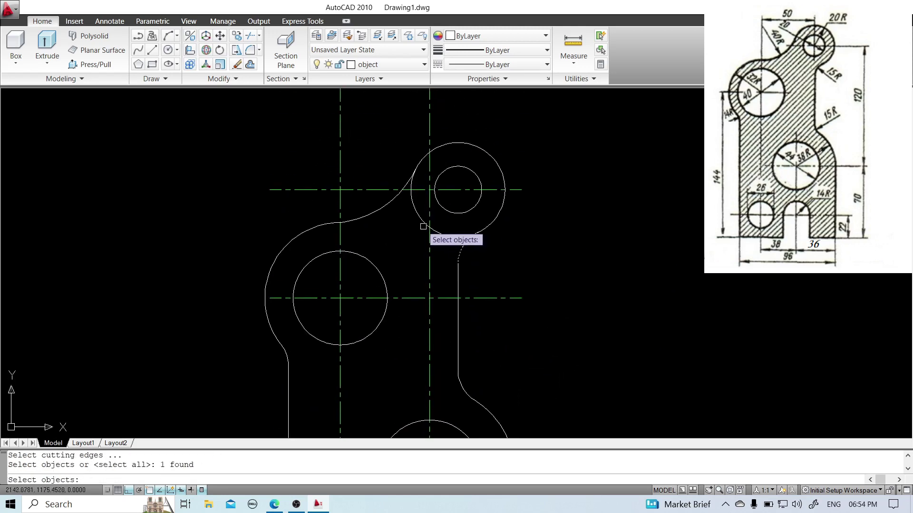
{"action": "left_click", "coordinate": [397, 204]}
{"action": "key", "text": "Return"}
{"action": "left_click", "coordinate": [417, 218]}
{"action": "right_click", "coordinate": [647, 175]}
{"action": "left_click", "coordinate": [666, 180]}
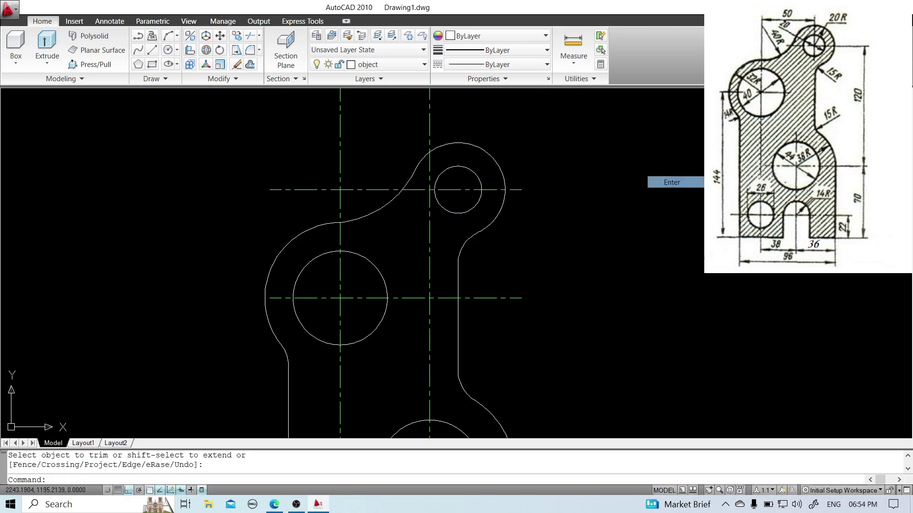
{"action": "scroll", "coordinate": [639, 188], "scroll_direction": "down", "scroll_amount": 2}
{"action": "scroll", "coordinate": [637, 190], "scroll_direction": "down", "scroll_amount": 2}
{"action": "middle_click_drag", "start_coordinate": [638, 187], "coordinate": [589, 215]}
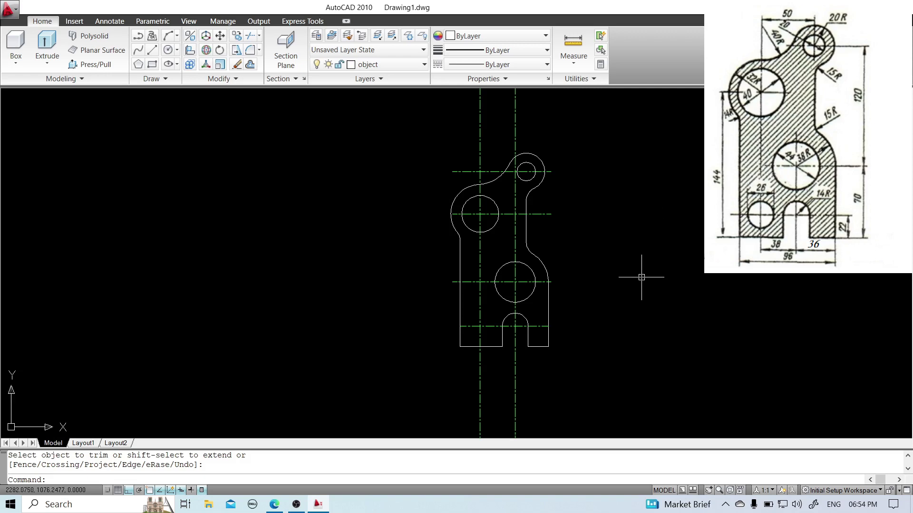
- Draw a circle of radius 13 where the left vertical centerline crosses the lowest horizontal centerline
{"action": "type", "text": "c"}
{"action": "key", "text": "Return"}
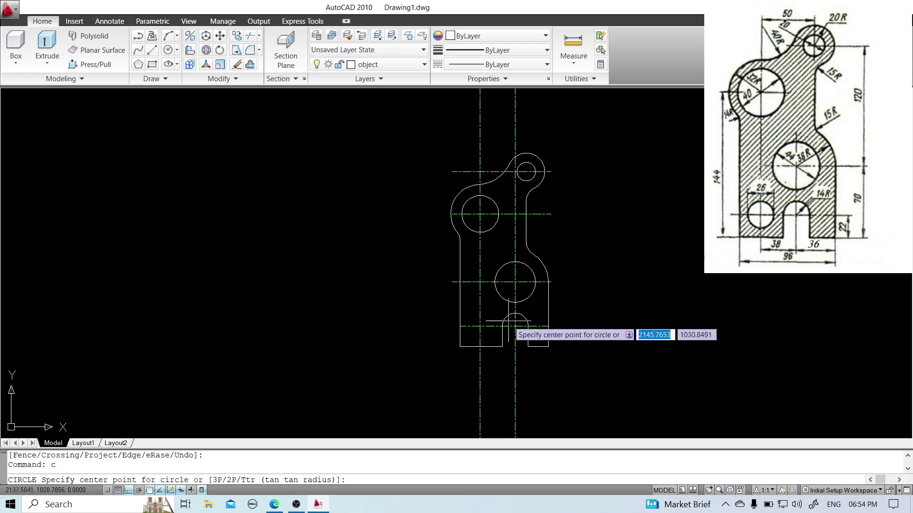
{"action": "left_click", "coordinate": [480, 326]}
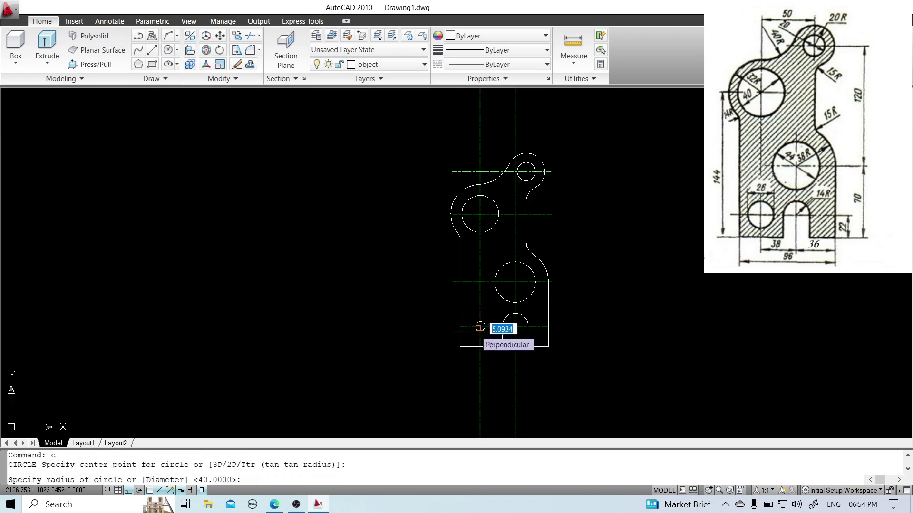
{"action": "type", "text": "13"}
{"action": "key", "text": "Return"}
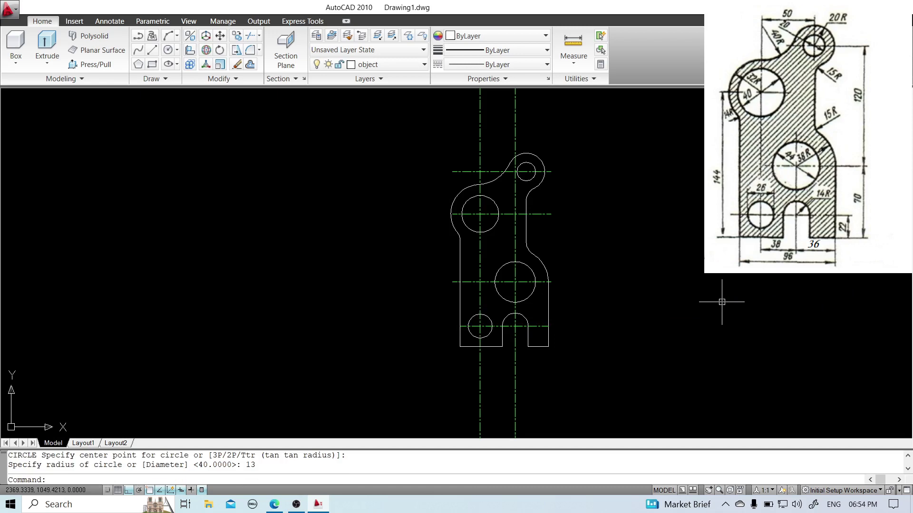
- Draw a vertical line through the center of the small uppermost circle, starting just above the plate's top arc
{"action": "middle_click_drag", "start_coordinate": [595, 255], "coordinate": [538, 258]}
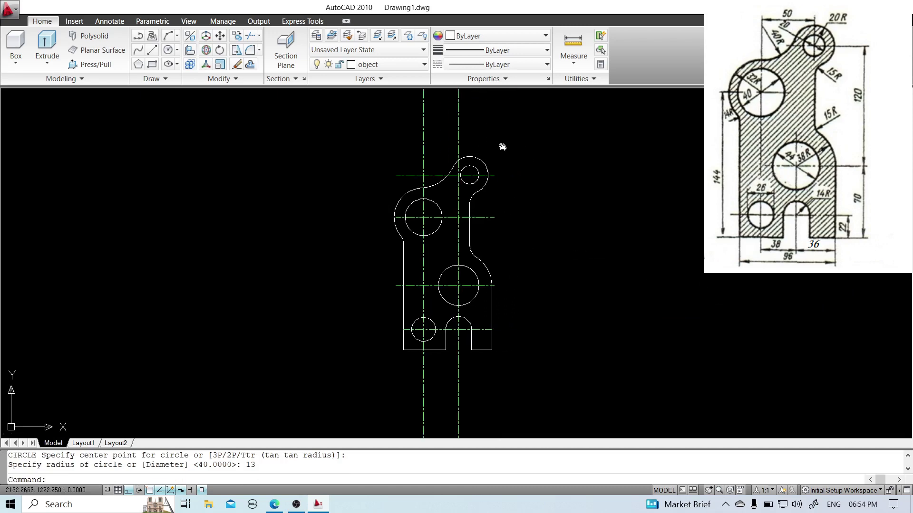
{"action": "scroll", "coordinate": [501, 147], "scroll_direction": "up", "scroll_amount": 4}
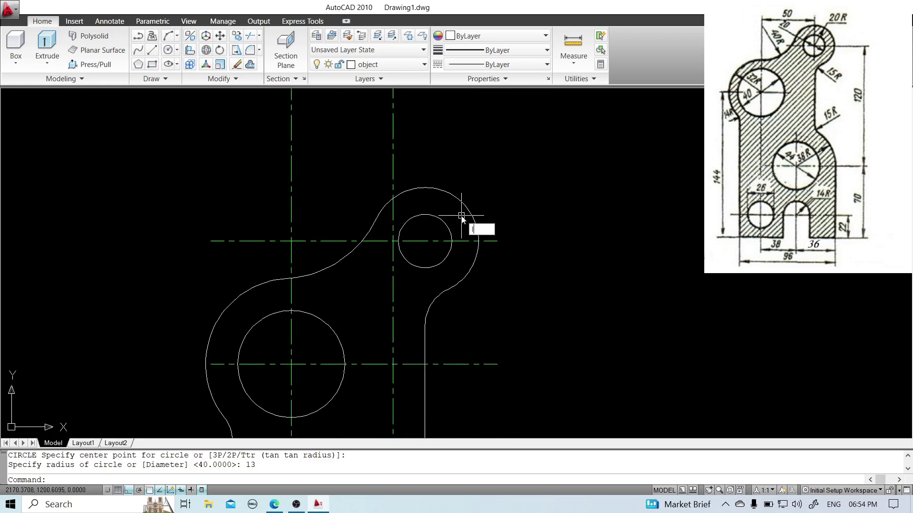
{"action": "type", "text": "l"}
{"action": "key", "text": "Return"}
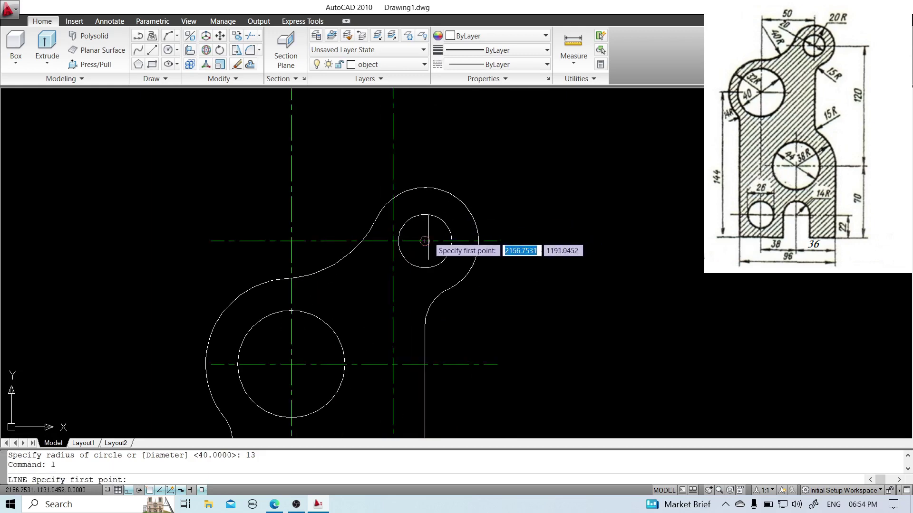
{"action": "left_click", "coordinate": [424, 176]}
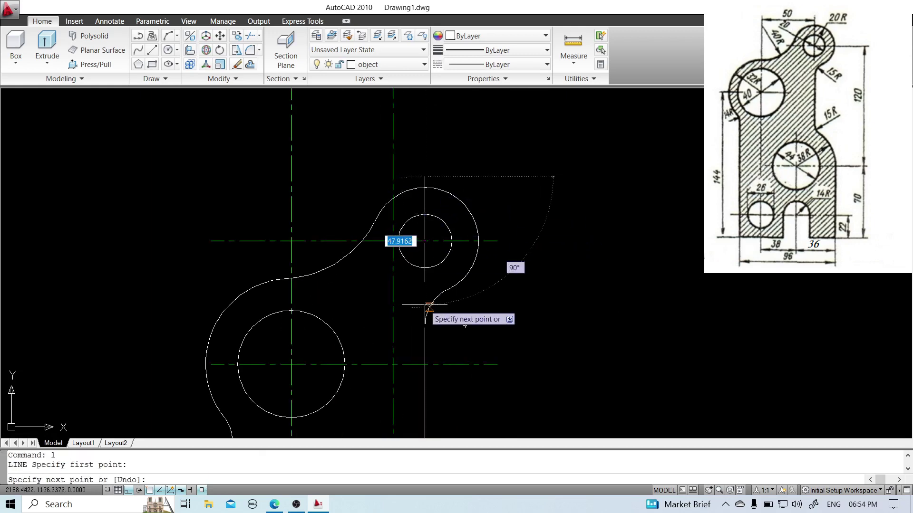
{"action": "left_click", "coordinate": [426, 288]}
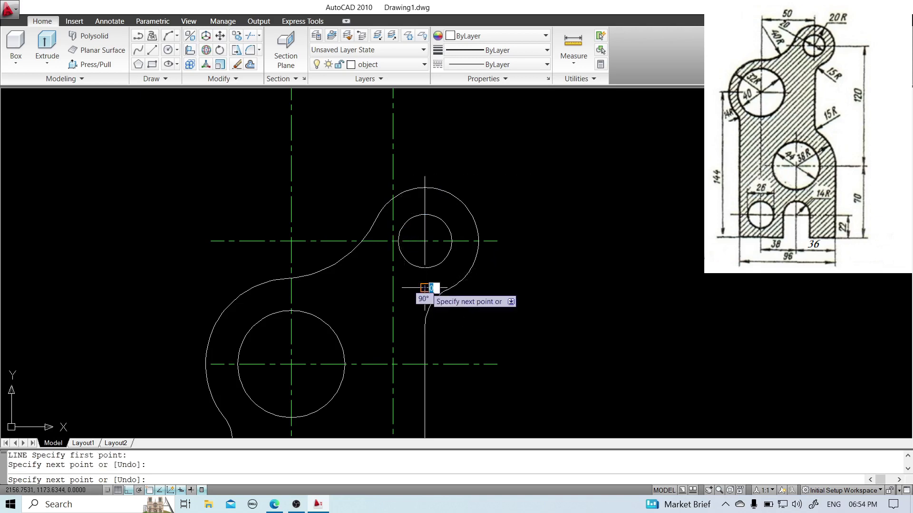
{"action": "key", "text": "Escape"}
- Match the properties of the uppermost horizontal centerline onto the new vertical line through the small top circle
{"action": "type", "text": "ma"}
{"action": "key", "text": "Return"}
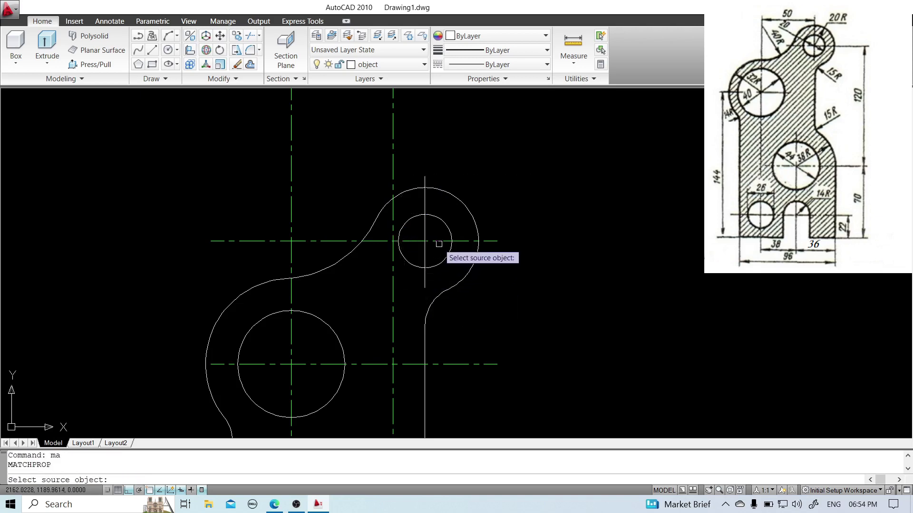
{"action": "left_click", "coordinate": [420, 241]}
{"action": "left_click", "coordinate": [423, 254]}
{"action": "right_click", "coordinate": [547, 192]}
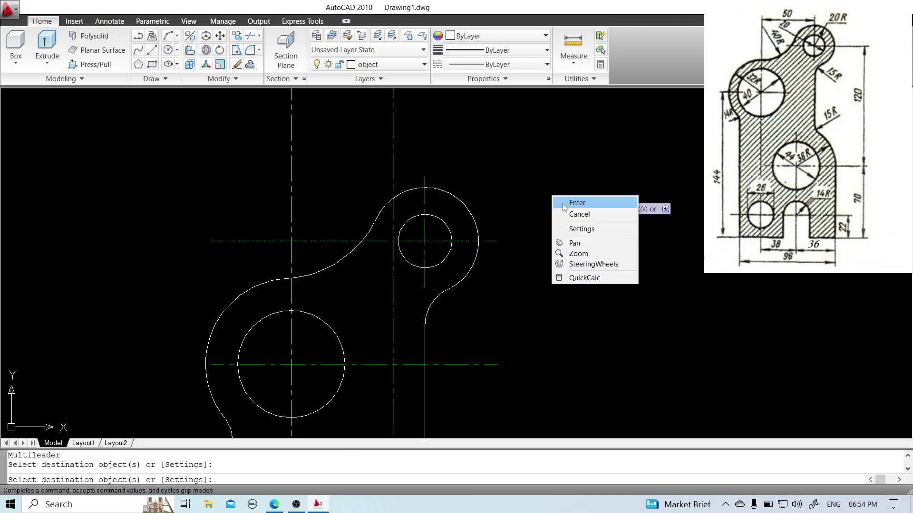
{"action": "left_click", "coordinate": [562, 199]}
- Break the right vertical centerline just above the large lower circle, removing its upper part
{"action": "scroll", "coordinate": [560, 208], "scroll_direction": "down", "scroll_amount": 2}
{"action": "scroll", "coordinate": [561, 207], "scroll_direction": "down", "scroll_amount": 3}
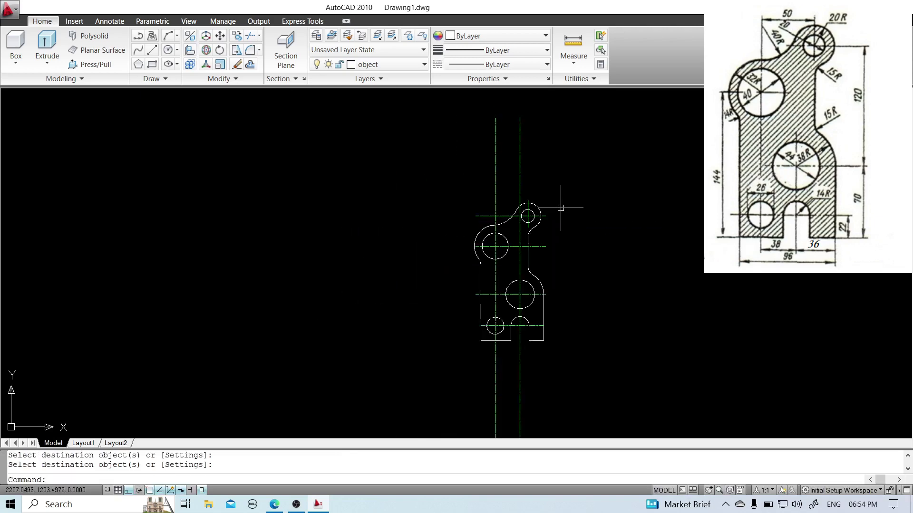
{"action": "type", "text": "br"}
{"action": "key", "text": "Return"}
{"action": "left_click", "coordinate": [520, 274]}
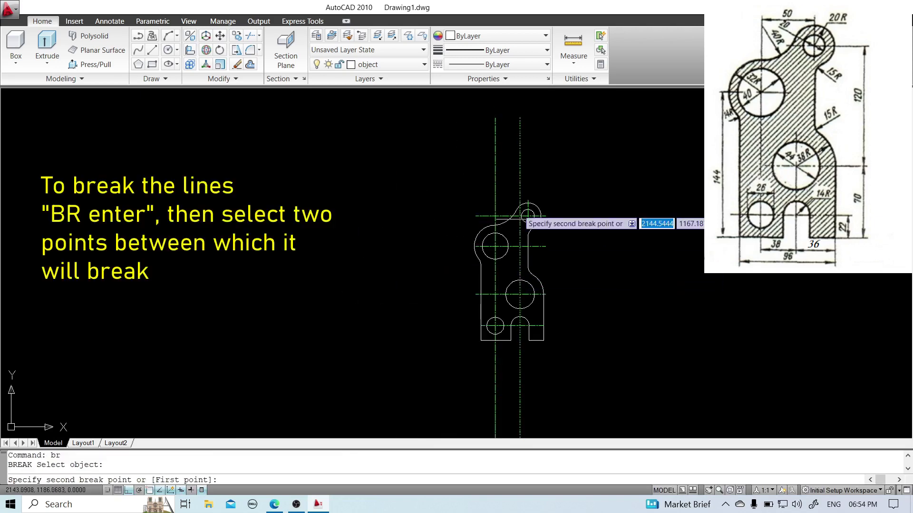
{"action": "left_click", "coordinate": [520, 114]}
- Break the right vertical centerline at the slot's open end, removing the part below the plate
{"action": "key", "text": "Return"}
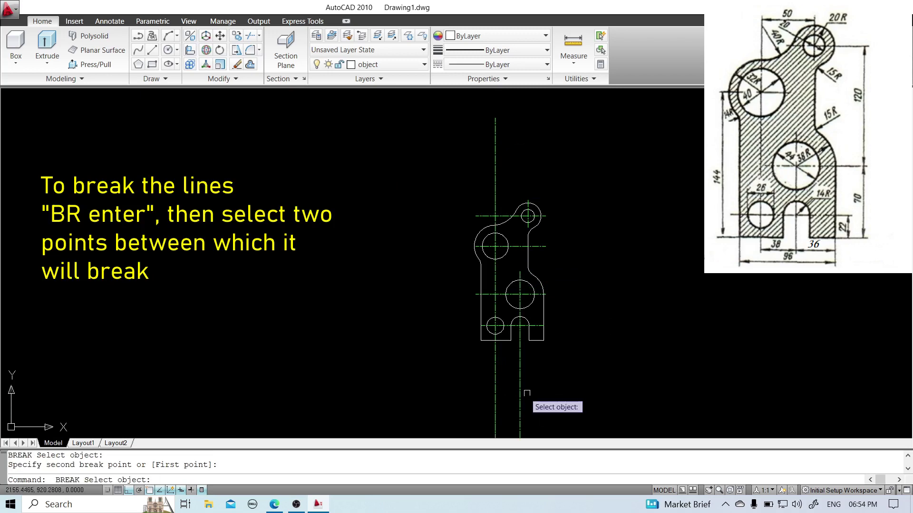
{"action": "left_click", "coordinate": [520, 339]}
{"action": "scroll", "coordinate": [523, 400], "scroll_direction": "down", "scroll_amount": 3}
{"action": "left_click", "coordinate": [522, 424]}
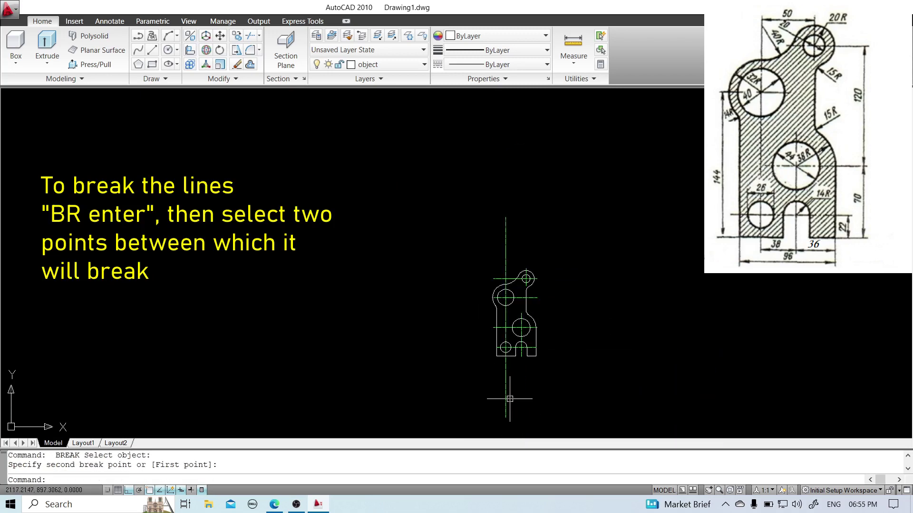
- Try to break the left vertical centerline just below the plate's bottom edge
{"action": "scroll", "coordinate": [522, 394], "scroll_direction": "up", "scroll_amount": 5}
{"action": "key", "text": "Return"}
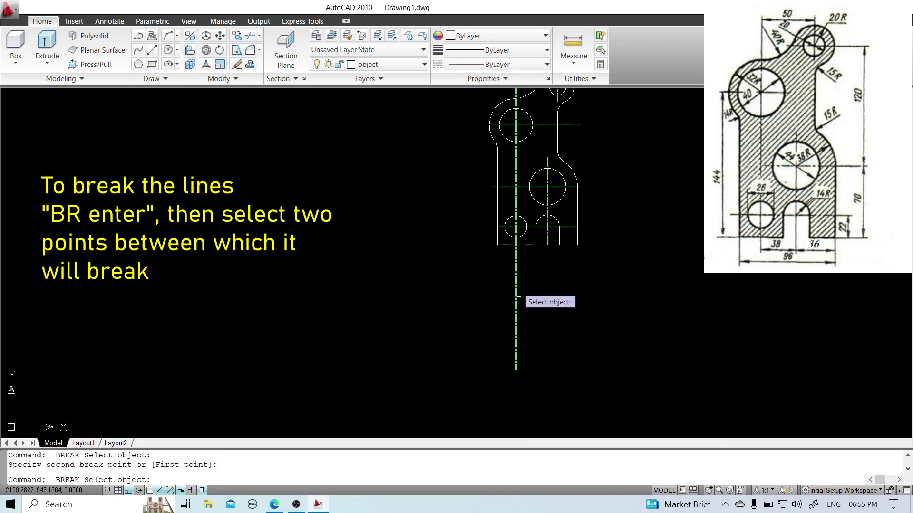
{"action": "left_click", "coordinate": [516, 250]}
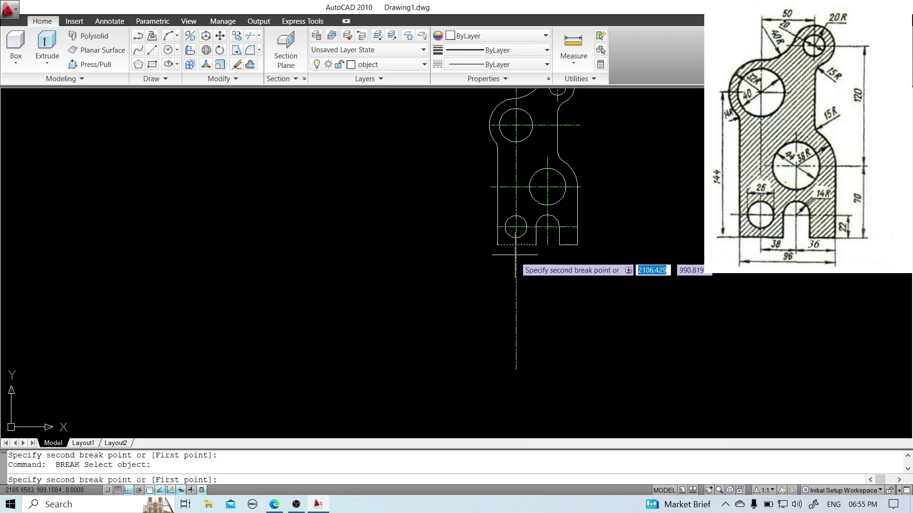
{"action": "left_click", "coordinate": [515, 389]}
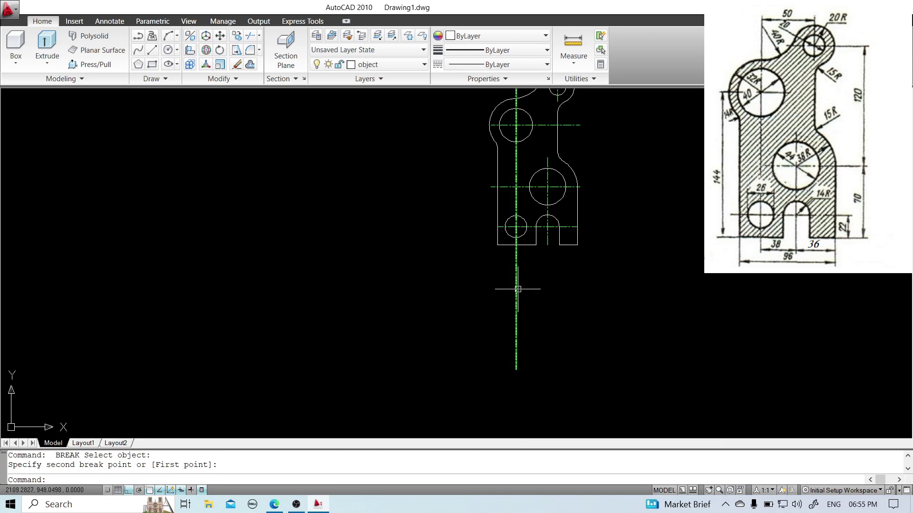
- Break the left vertical centerline below the radius 13 circle, removing the part that extends beneath the plate
{"action": "type", "text": "br"}
{"action": "key", "text": "Return"}
{"action": "scroll", "coordinate": [513, 237], "scroll_direction": "up", "scroll_amount": 3}
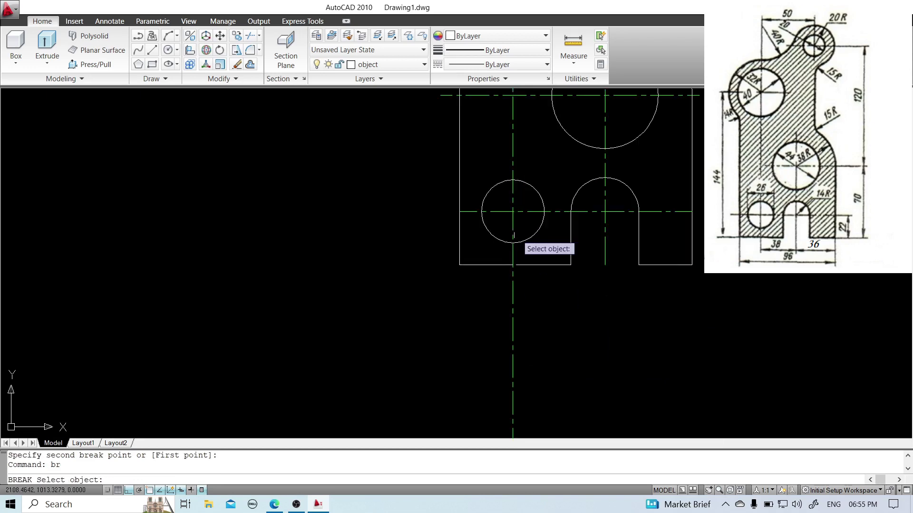
{"action": "left_click", "coordinate": [512, 266]}
{"action": "scroll", "coordinate": [512, 265], "scroll_direction": "down", "scroll_amount": 4}
{"action": "left_click", "coordinate": [510, 374]}
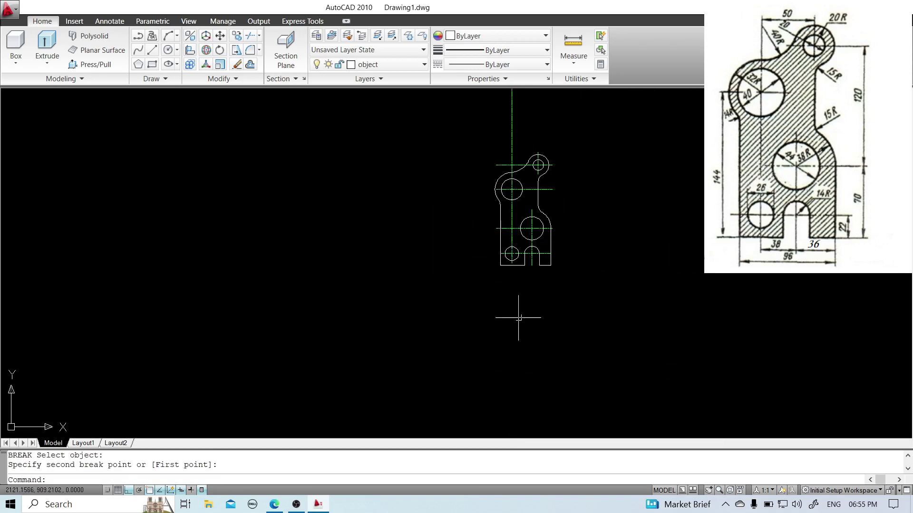
- Break the large lower circle's horizontal centerline just outside both sides of the circle, removing its outer ends
{"action": "scroll", "coordinate": [524, 238], "scroll_direction": "up", "scroll_amount": 5}
{"action": "key", "text": "Return"}
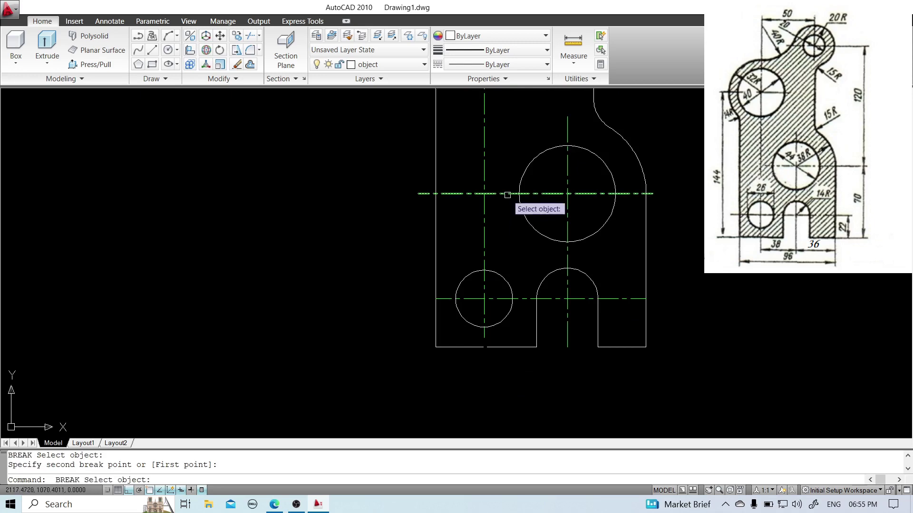
{"action": "left_click", "coordinate": [507, 193]}
{"action": "left_click", "coordinate": [371, 193]}
{"action": "key", "text": "Return"}
{"action": "left_click", "coordinate": [633, 194]}
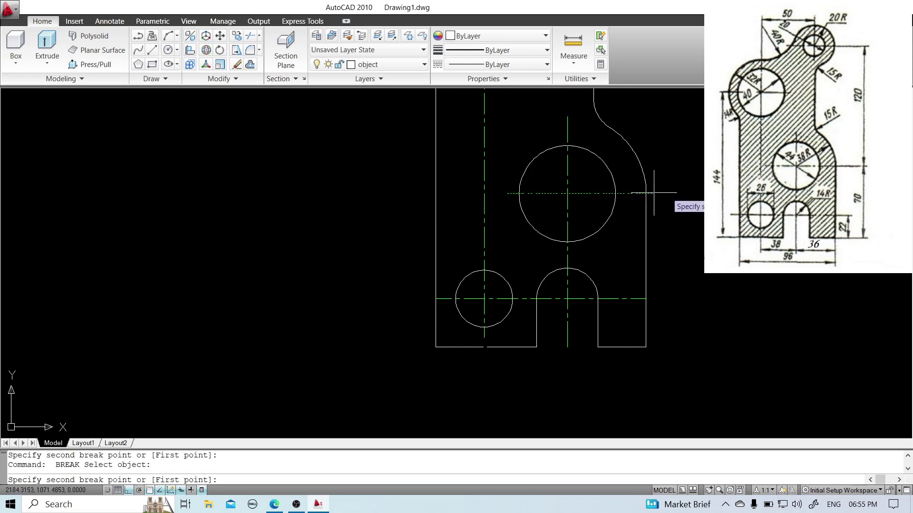
{"action": "left_click", "coordinate": [660, 193]}
- Break the left vertical centerline just above the upper-left circle, removing the part that extends above the plate
{"action": "middle_click_drag", "start_coordinate": [702, 206], "coordinate": [699, 438]}
{"action": "middle_click_drag", "start_coordinate": [535, 232], "coordinate": [541, 449]}
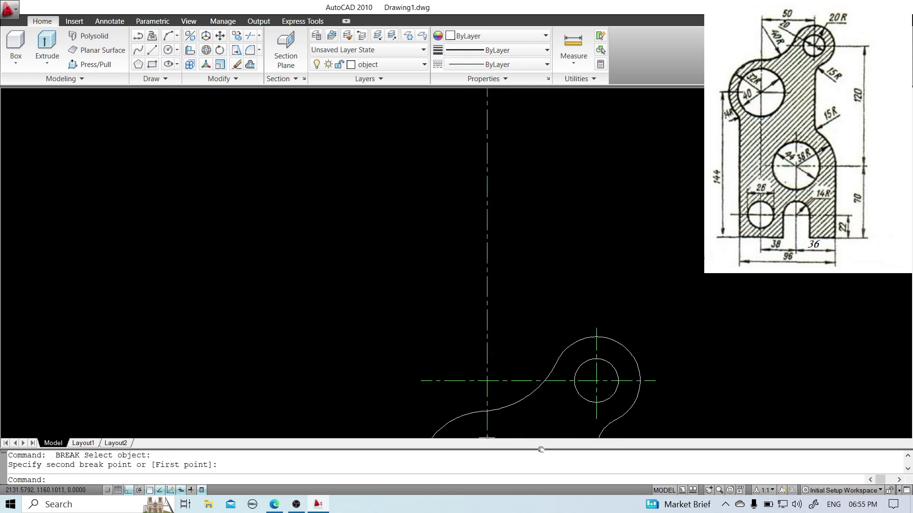
{"action": "scroll", "coordinate": [552, 357], "scroll_direction": "down", "scroll_amount": 2}
{"action": "key", "text": "Return"}
{"action": "left_click", "coordinate": [527, 383]}
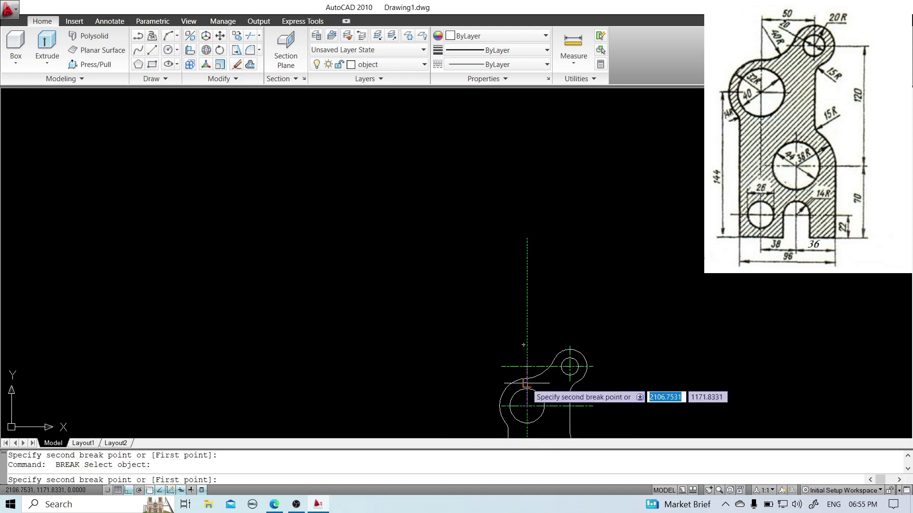
{"action": "left_click", "coordinate": [528, 203]}
- Break the uppermost horizontal centerline just left of the small top circle, removing its left part
{"action": "key", "text": "Return"}
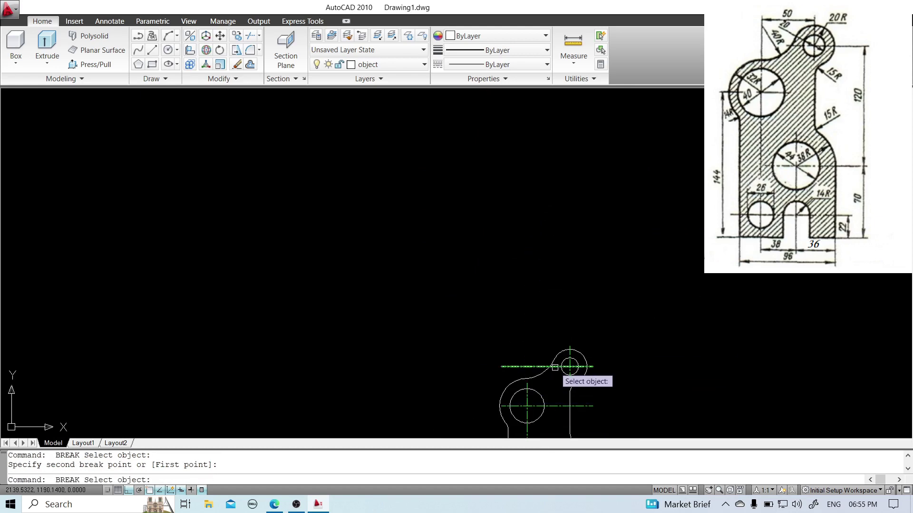
{"action": "left_click", "coordinate": [555, 366]}
{"action": "left_click", "coordinate": [470, 361]}
- Break the upper-left circle's horizontal centerline just right of the circle, removing its right part
{"action": "middle_click_drag", "start_coordinate": [550, 315], "coordinate": [546, 172]}
{"action": "key", "text": "Return"}
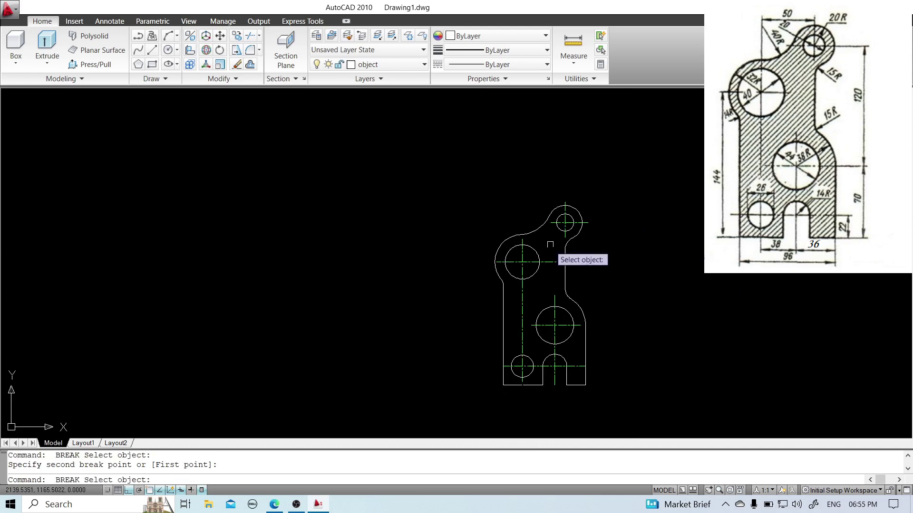
{"action": "left_click", "coordinate": [548, 262]}
{"action": "left_click", "coordinate": [624, 260]}
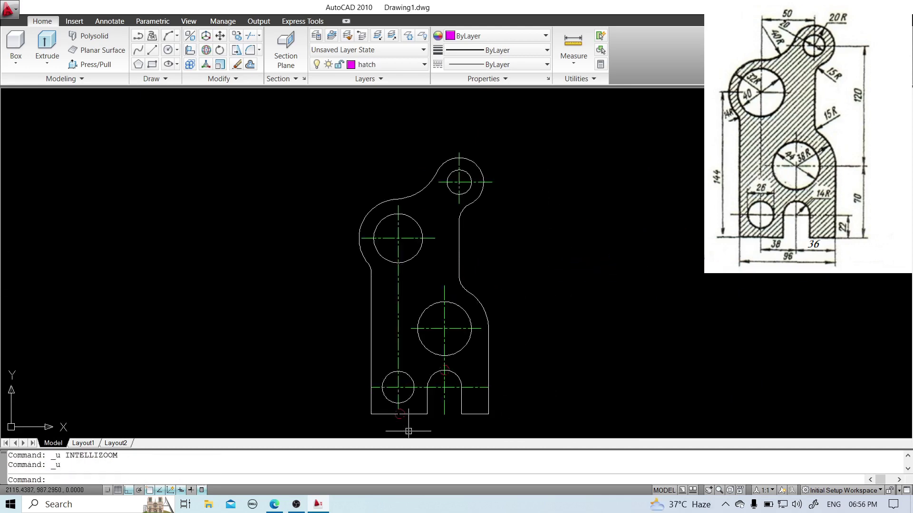
- Extend the plate's bottom edge below the radius 13 circle to close its gap
{"action": "scroll", "coordinate": [408, 431], "scroll_direction": "up", "scroll_amount": 7}
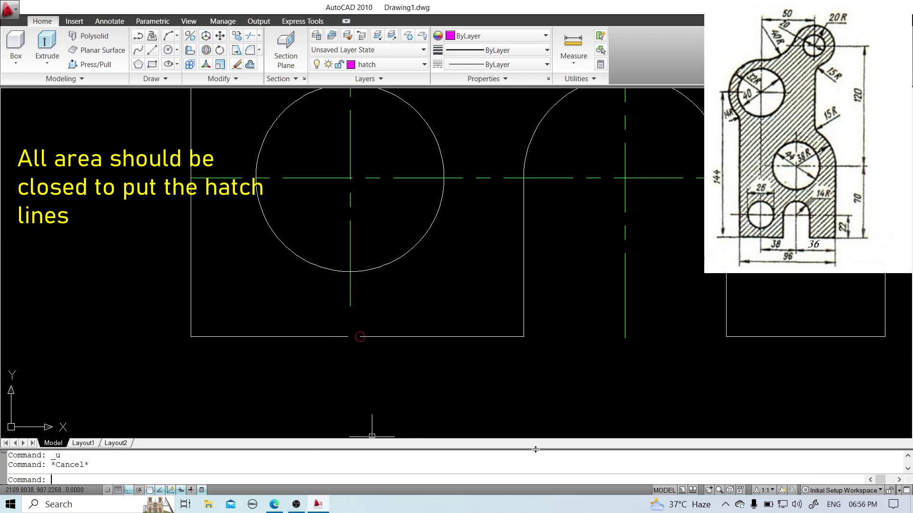
{"action": "key", "text": "Return"}
{"action": "key", "text": "Return"}
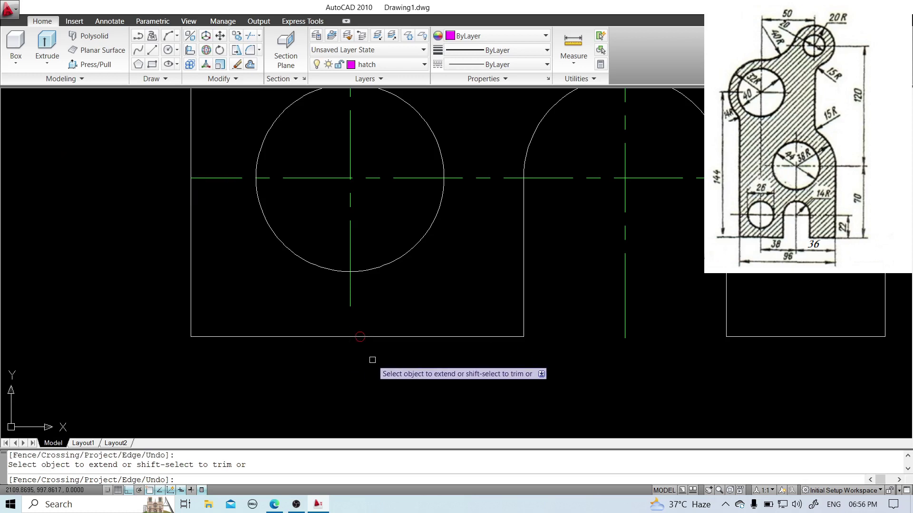
{"action": "key", "text": "Escape"}
{"action": "scroll", "coordinate": [383, 373], "scroll_direction": "down", "scroll_amount": 2}
{"action": "scroll", "coordinate": [526, 204], "scroll_direction": "up", "scroll_amount": 5}
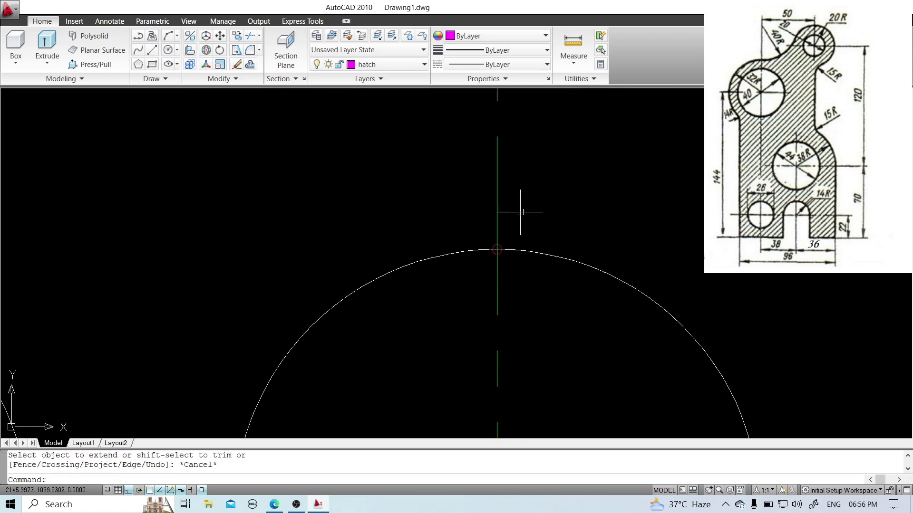
{"action": "scroll", "coordinate": [506, 242], "scroll_direction": "down", "scroll_amount": 5}
{"action": "scroll", "coordinate": [506, 242], "scroll_direction": "down", "scroll_amount": 6}
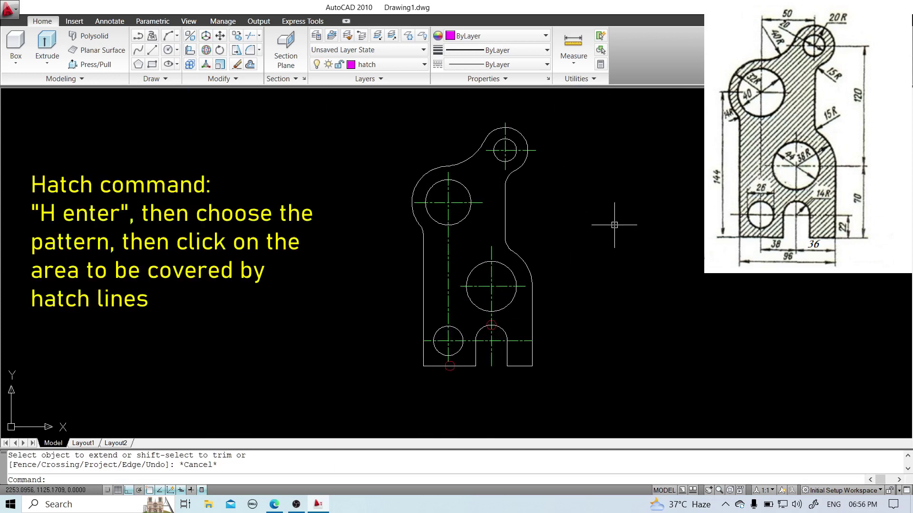
- Start a hatch and choose the ANSI31 pattern for it, dismissing the pattern file error
{"action": "key", "text": "Return"}
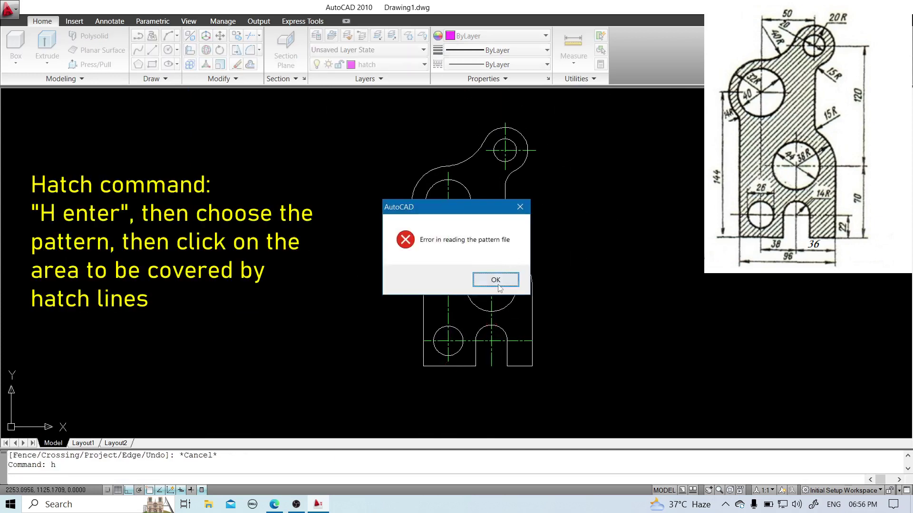
{"action": "left_click", "coordinate": [496, 282]}
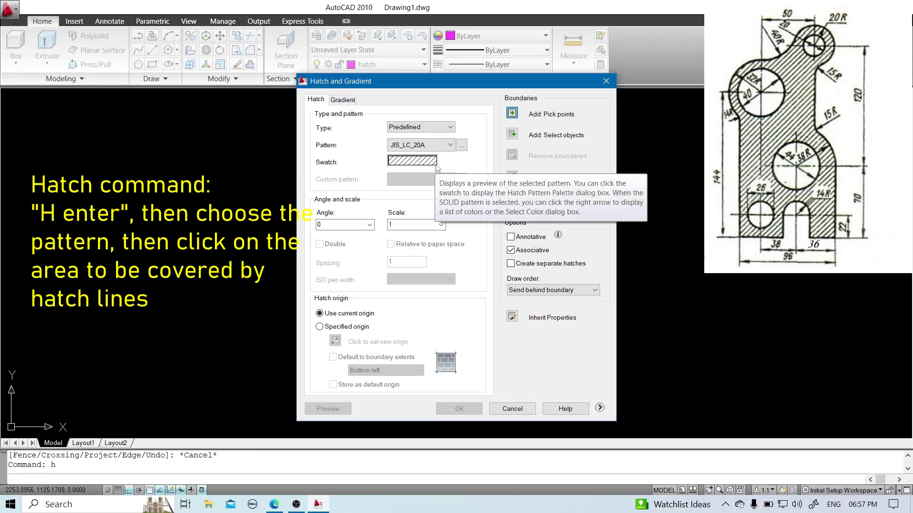
{"action": "left_click", "coordinate": [464, 148]}
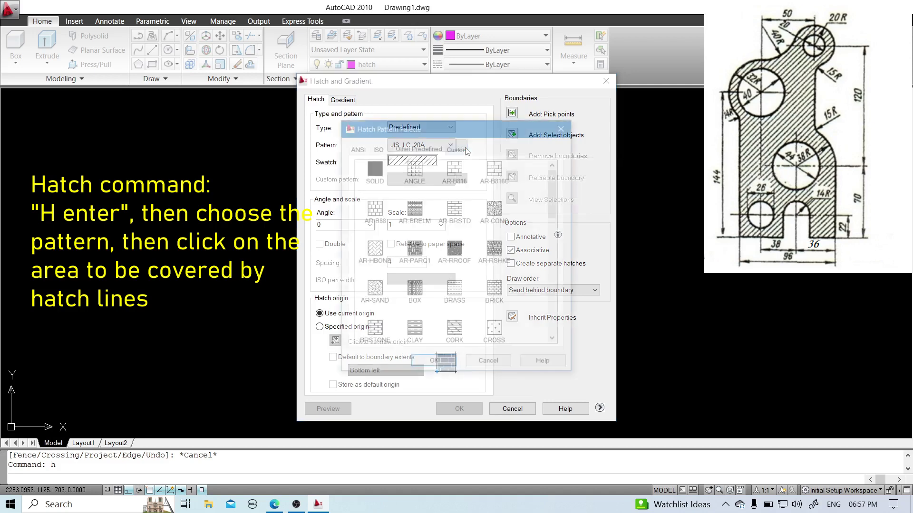
{"action": "left_click", "coordinate": [355, 149]}
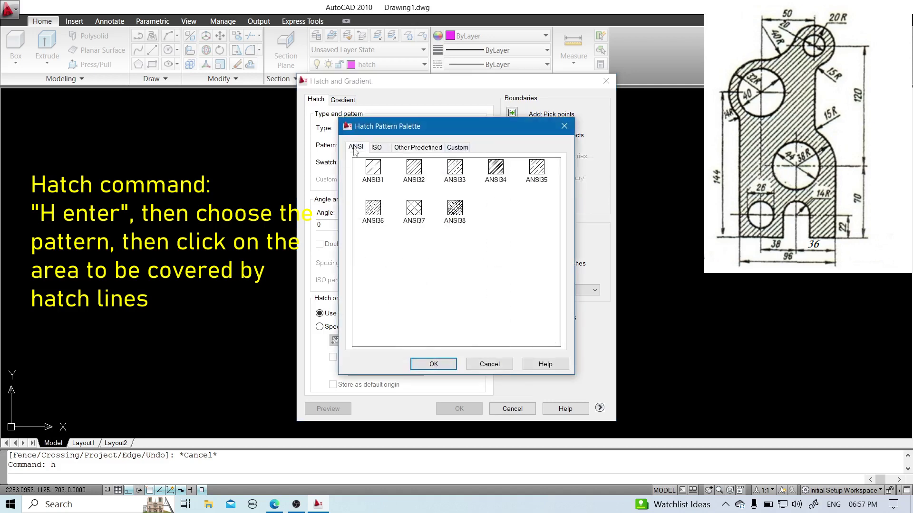
{"action": "left_click", "coordinate": [369, 176]}
{"action": "left_click", "coordinate": [446, 364]}
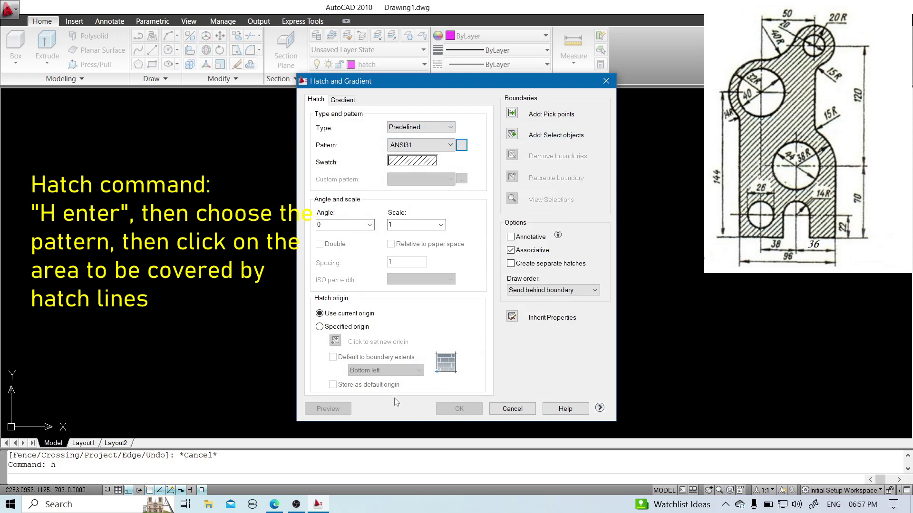
- Apply the hatch to the plate's interior by picking the areas above and below the lowest horizontal centerline
{"action": "left_click", "coordinate": [513, 113]}
{"action": "left_click", "coordinate": [517, 142]}
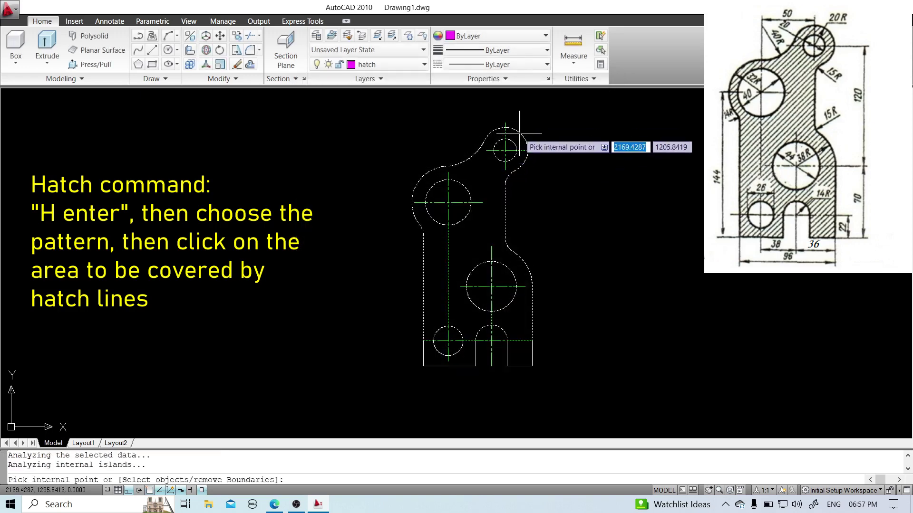
{"action": "left_click", "coordinate": [518, 141]}
{"action": "left_click", "coordinate": [467, 357]}
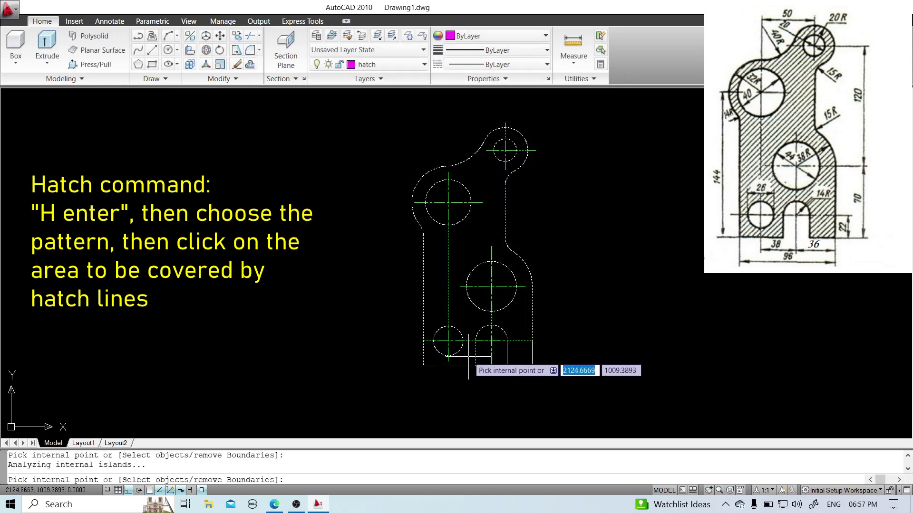
{"action": "right_click", "coordinate": [598, 246]}
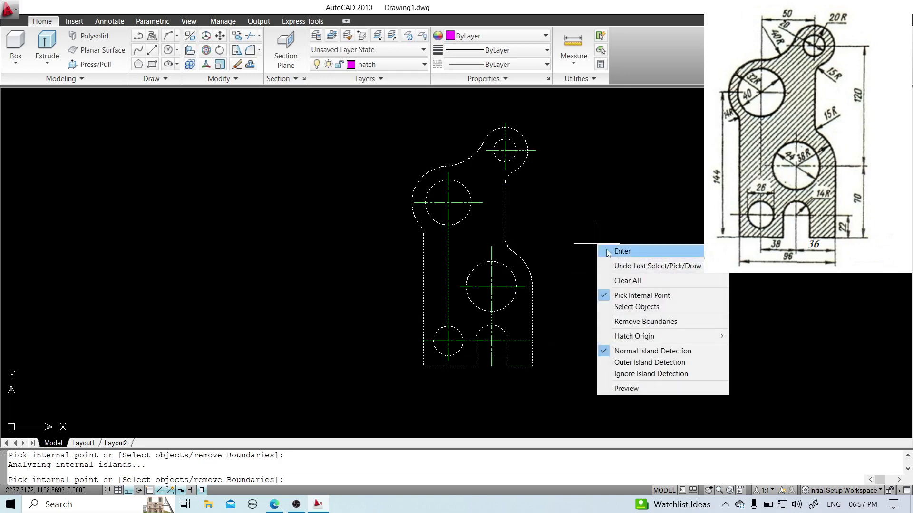
{"action": "left_click", "coordinate": [607, 250]}
{"action": "left_click", "coordinate": [466, 410]}
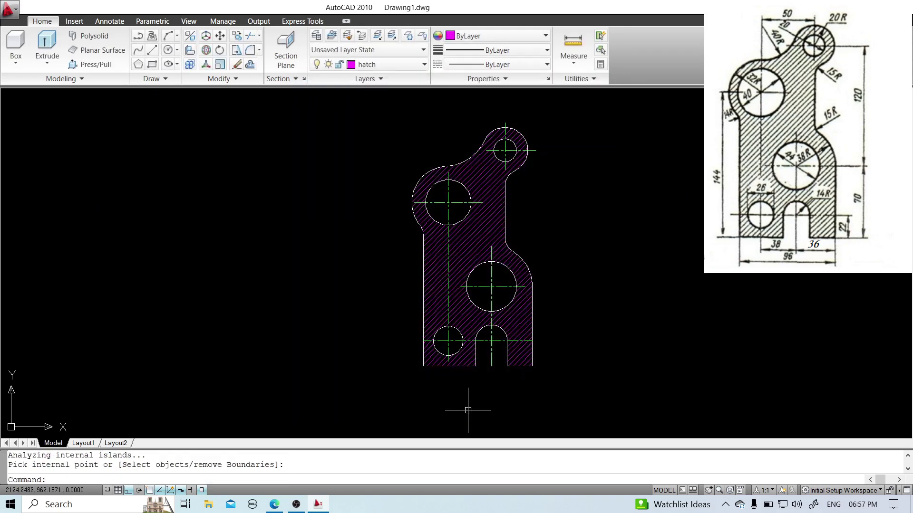
- Make layer 0 the current layer
{"action": "left_click", "coordinate": [389, 68]}
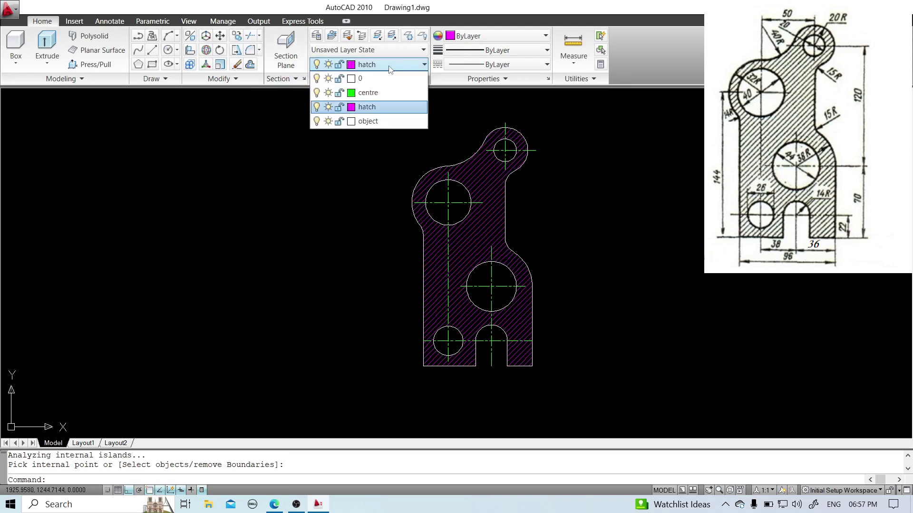
{"action": "left_click", "coordinate": [390, 66]}
{"action": "left_click", "coordinate": [373, 66]}
{"action": "left_click", "coordinate": [375, 79]}
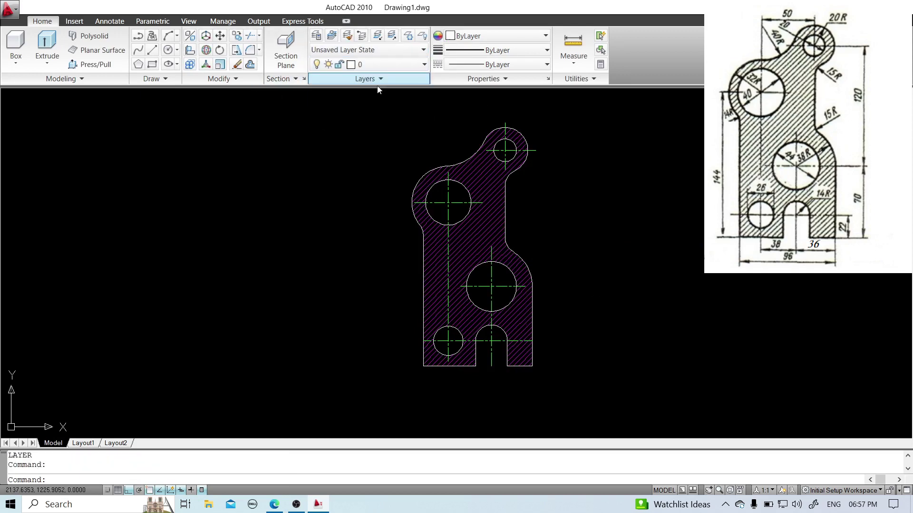
- Add a vertical linear dimension between the small top circle's and the large lower circle's horizontal centerlines, placed right of the plate
{"action": "left_click", "coordinate": [110, 21]}
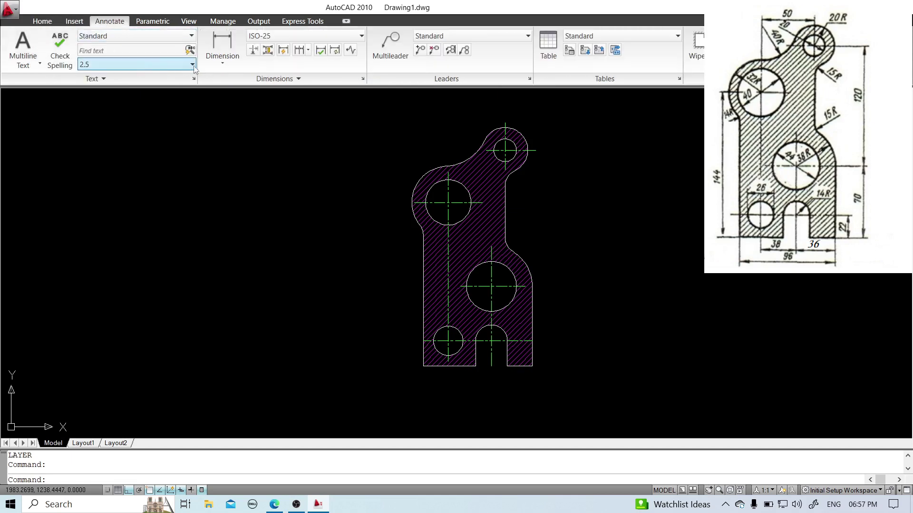
{"action": "left_click", "coordinate": [220, 61]}
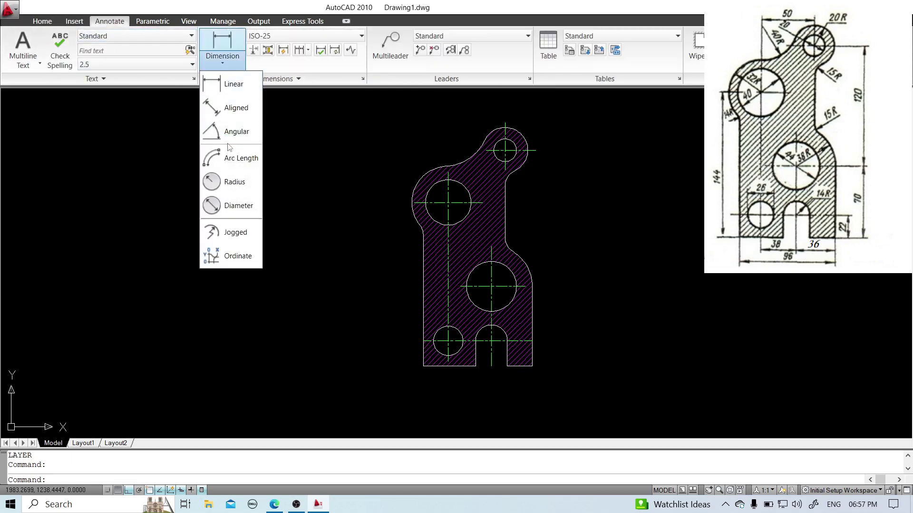
{"action": "left_click", "coordinate": [233, 84]}
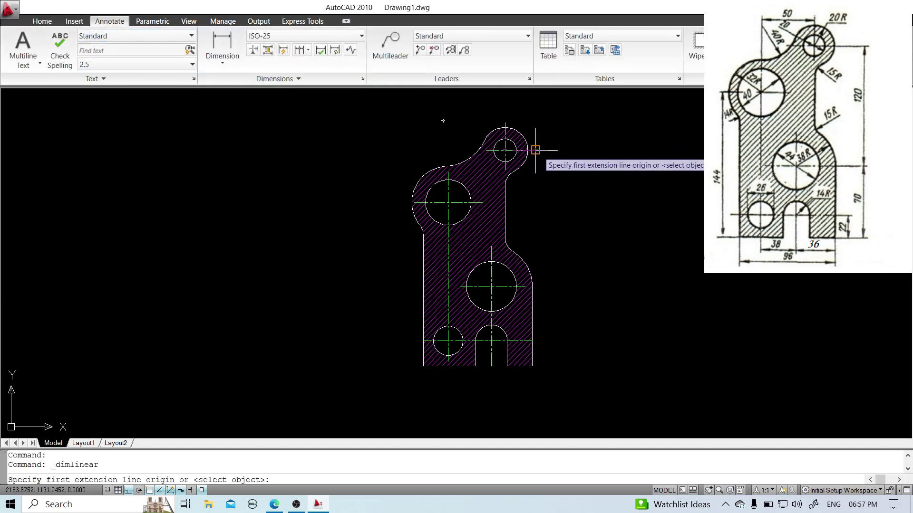
{"action": "left_click", "coordinate": [535, 150]}
{"action": "left_click", "coordinate": [532, 286]}
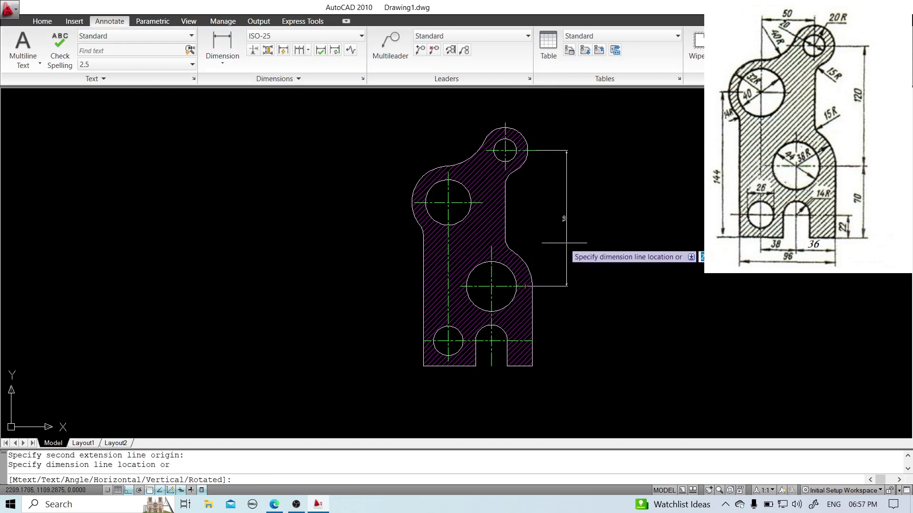
{"action": "left_click", "coordinate": [555, 231]}
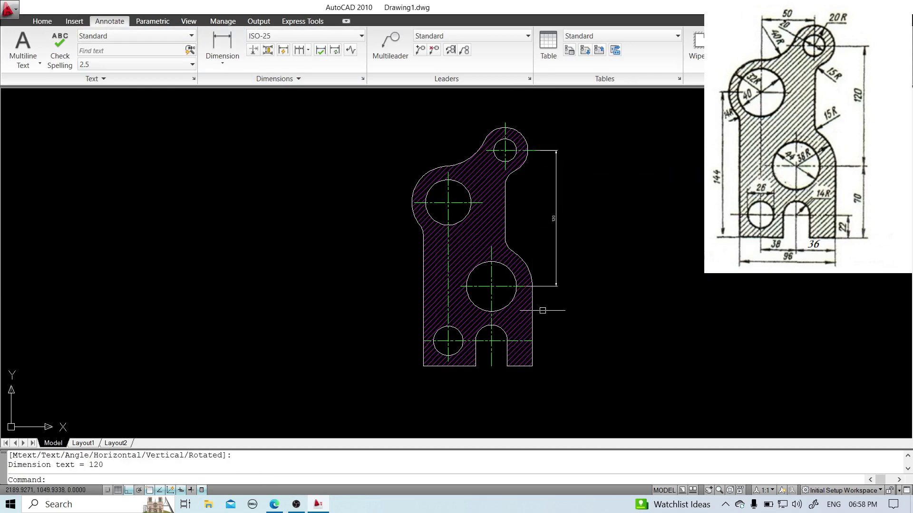
- Add a vertical linear dimension from the large lower circle's centerline to the plate's bottom-right corner, in line with the dimension above it
{"action": "scroll", "coordinate": [542, 213], "scroll_direction": "up", "scroll_amount": 5}
{"action": "scroll", "coordinate": [547, 204], "scroll_direction": "down", "scroll_amount": 3}
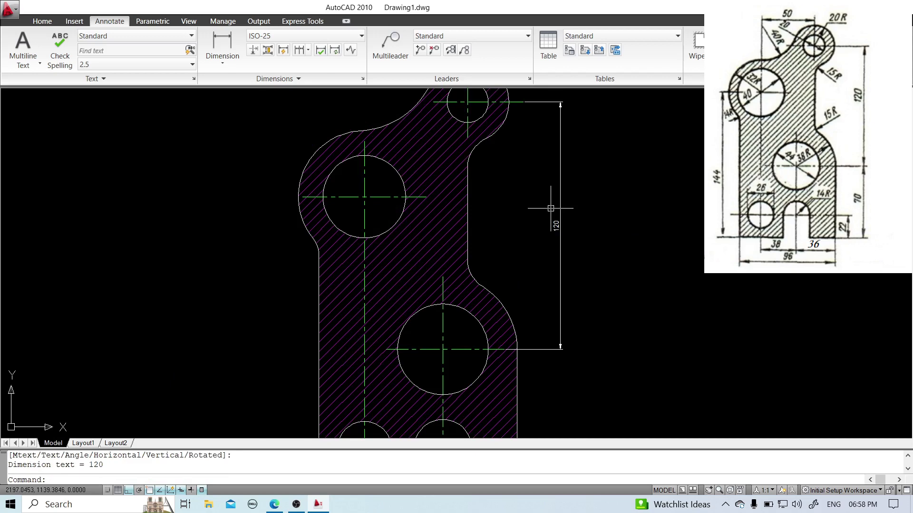
{"action": "key", "text": "Return"}
{"action": "left_click", "coordinate": [503, 349]}
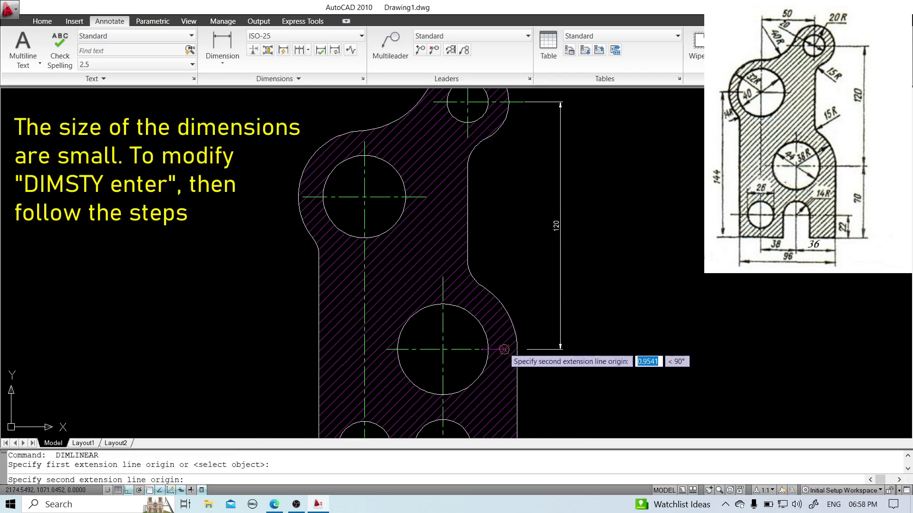
{"action": "scroll", "coordinate": [503, 347], "scroll_direction": "down", "scroll_amount": 4}
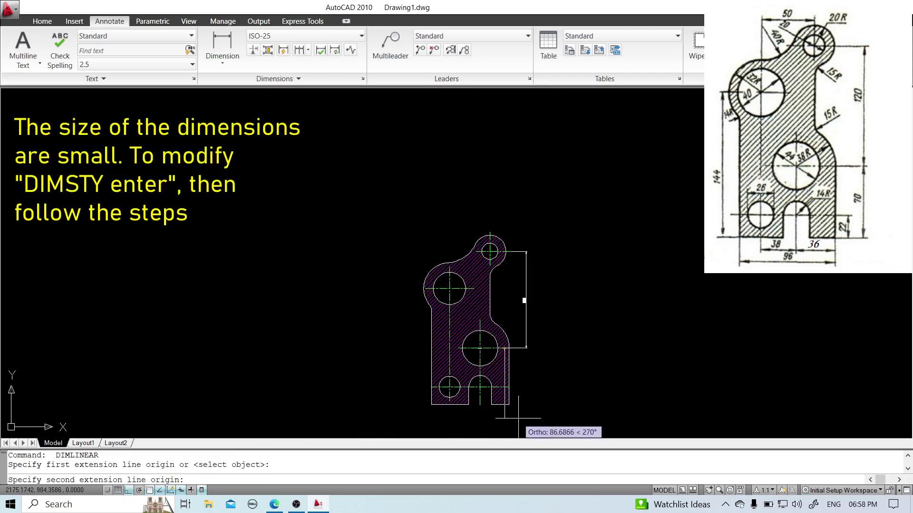
{"action": "left_click", "coordinate": [509, 404]}
{"action": "left_click", "coordinate": [525, 377]}
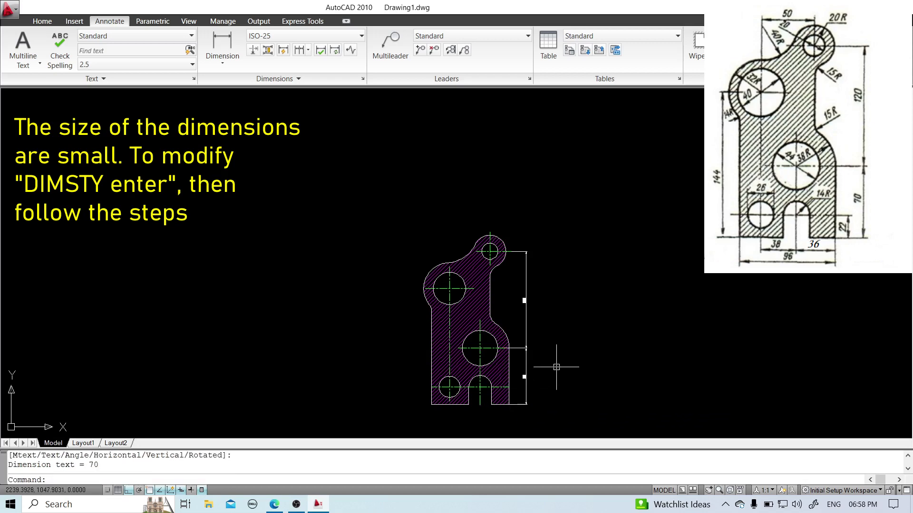
- Modify the ISO-25 dimension style, setting the text height to 5 and the arrow size to 4.5
{"action": "scroll", "coordinate": [547, 367], "scroll_direction": "up", "scroll_amount": 2}
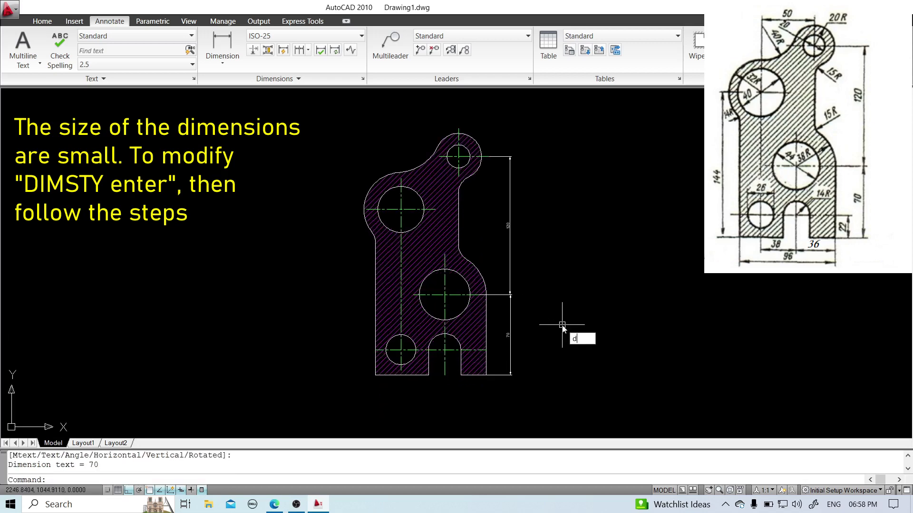
{"action": "key", "text": "Return"}
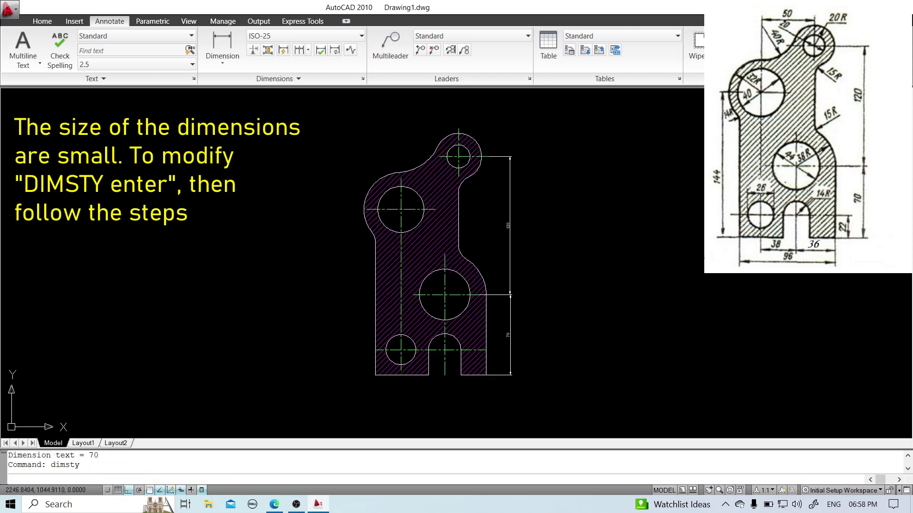
{"action": "left_click", "coordinate": [589, 227]}
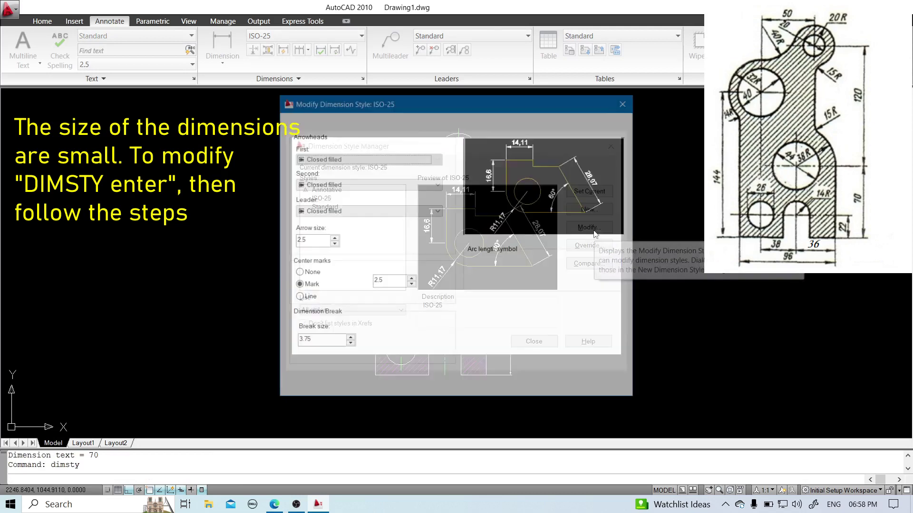
{"action": "left_click", "coordinate": [387, 124]}
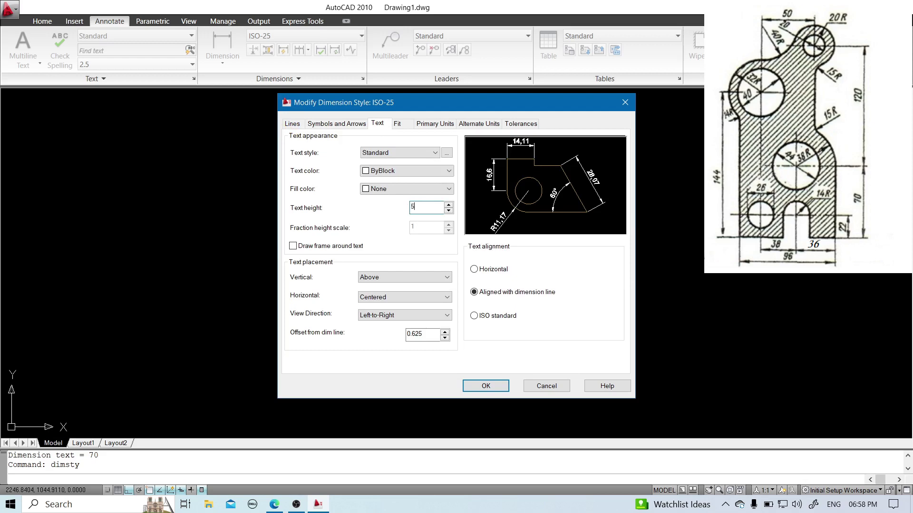
{"action": "left_click", "coordinate": [362, 124]}
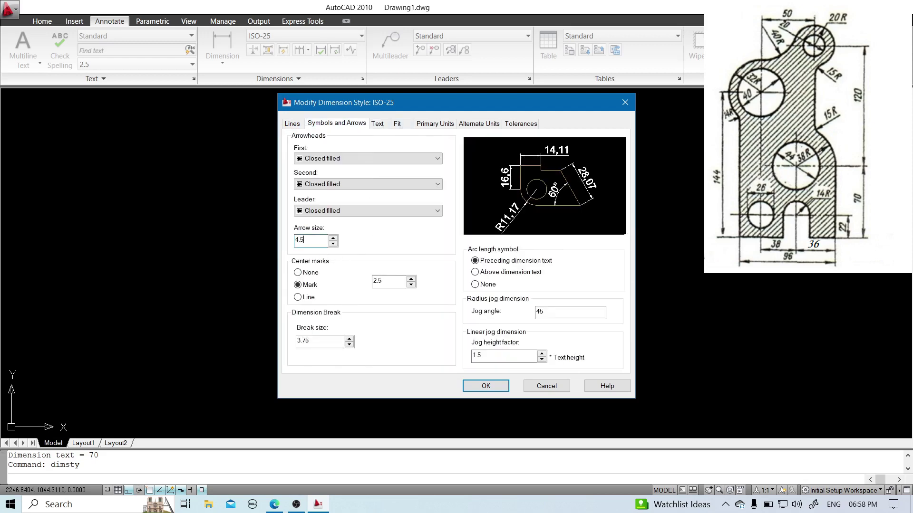
- Set the ISO-25 style's linear dimension precision to 0, then save the style changes and leave the style manager
{"action": "left_click", "coordinate": [425, 124]}
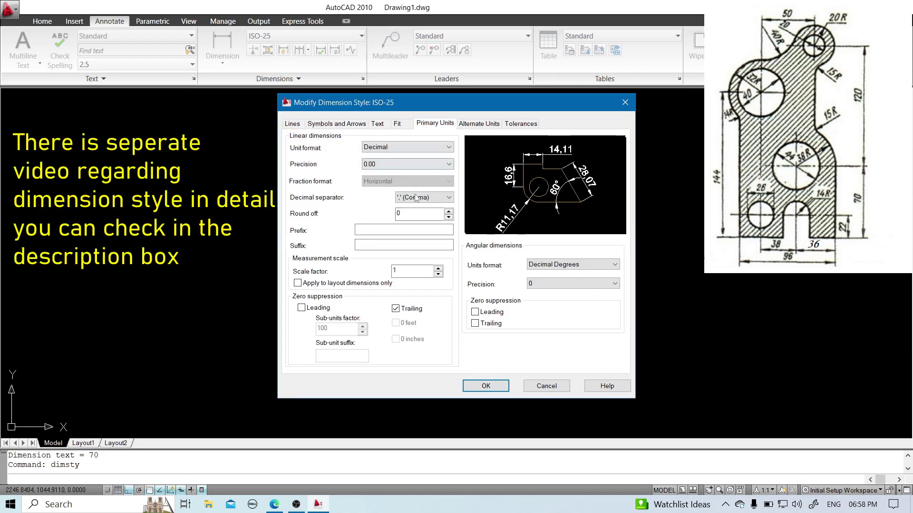
{"action": "left_click", "coordinate": [404, 164]}
{"action": "left_click", "coordinate": [389, 178]}
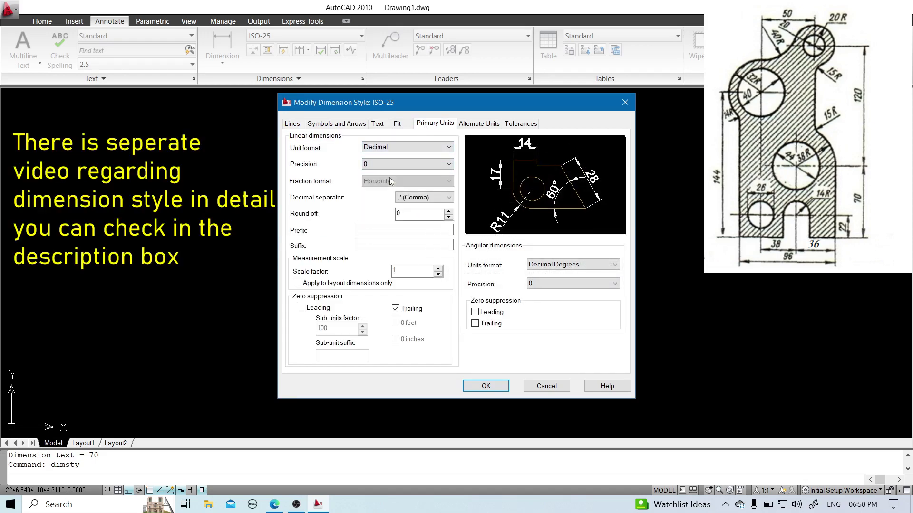
{"action": "left_click", "coordinate": [287, 125]}
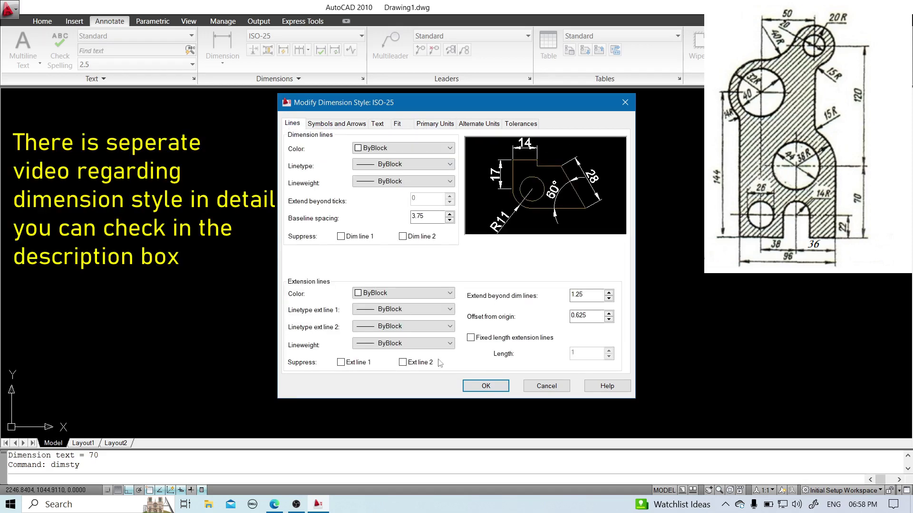
{"action": "left_click", "coordinate": [498, 390]}
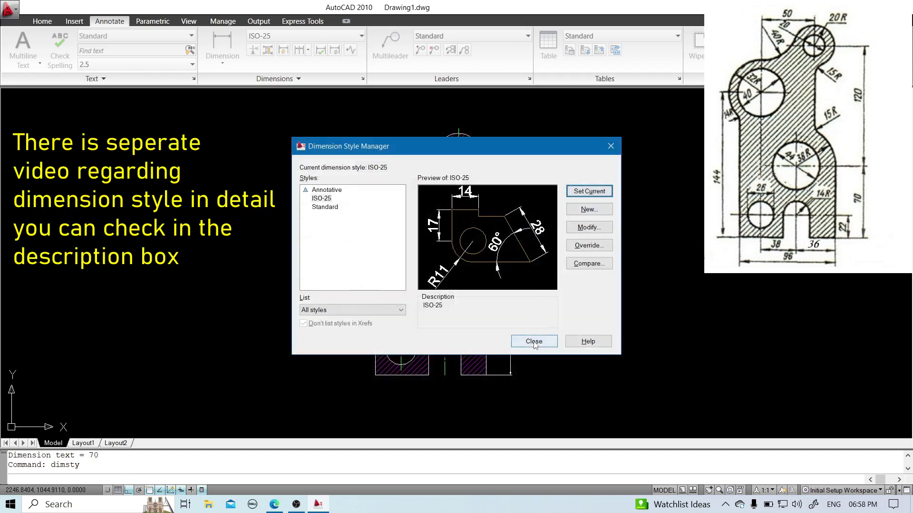
{"action": "left_click", "coordinate": [534, 342]}
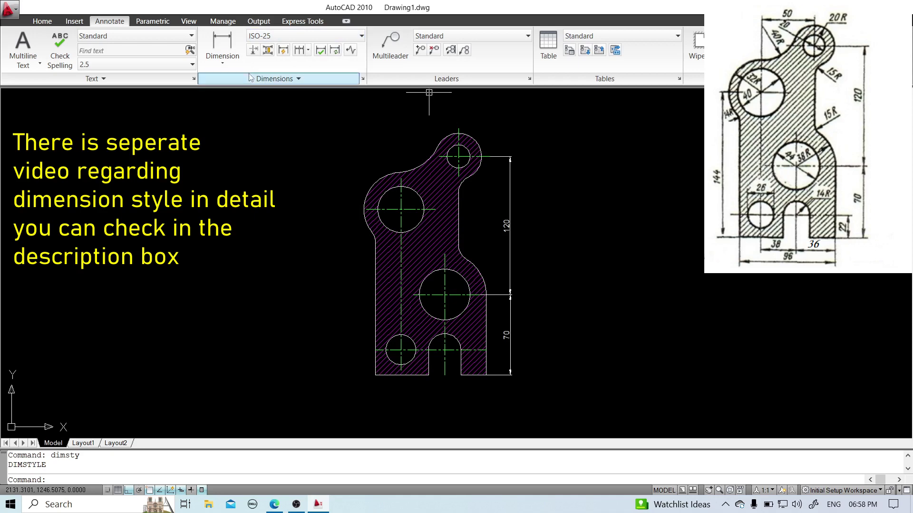
- Add a vertical linear dimension from the upper-left circle's centerline to the plate's bottom-left corner, placed left of the plate
{"action": "left_click", "coordinate": [222, 44]}
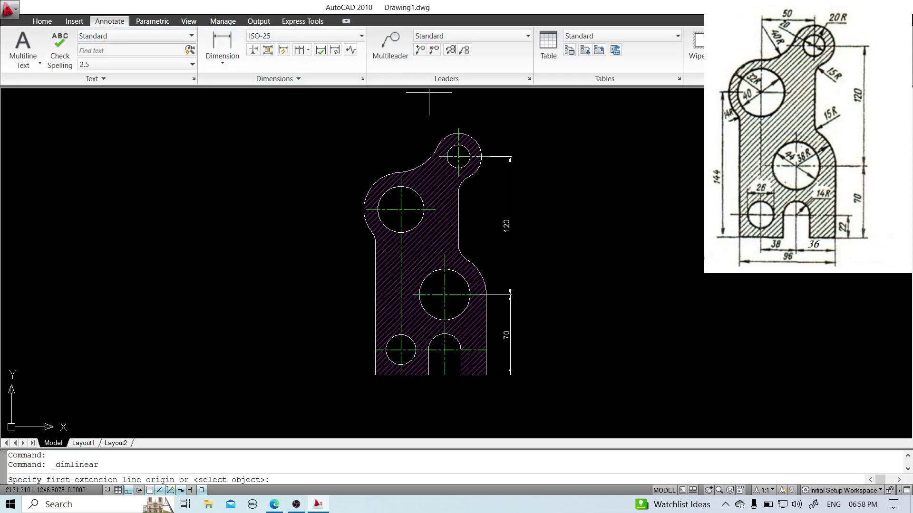
{"action": "left_click", "coordinate": [364, 209]}
{"action": "left_click", "coordinate": [375, 375]}
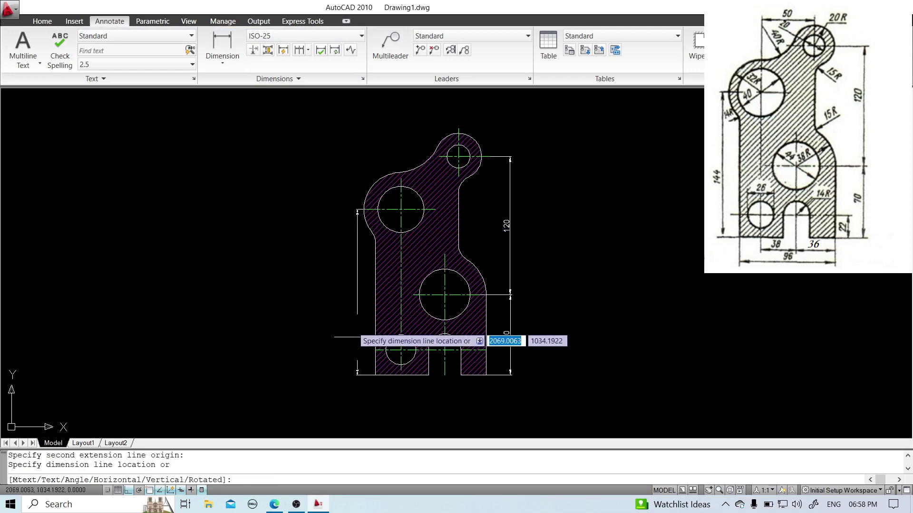
{"action": "left_click", "coordinate": [337, 312]}
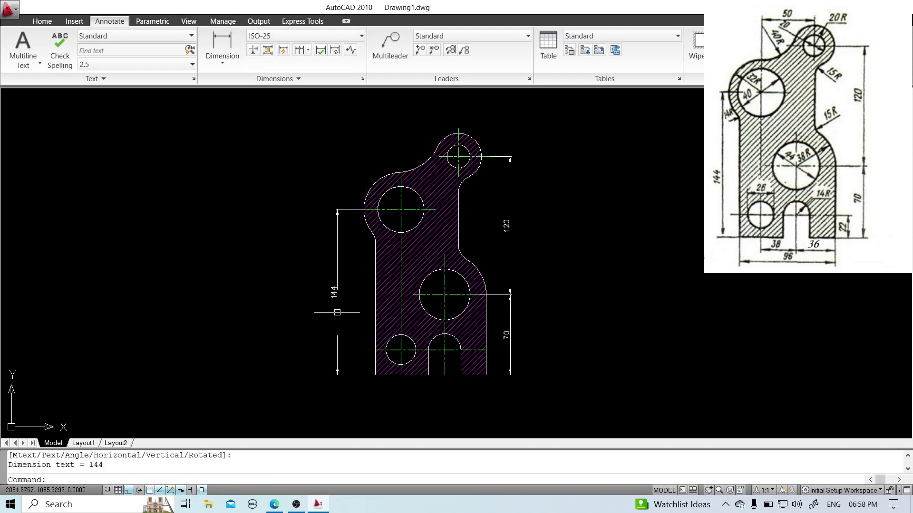
- Add a vertical linear dimension from the lowest horizontal centerline to the plate's bottom-right corner, just right of the plate
{"action": "key", "text": "Return"}
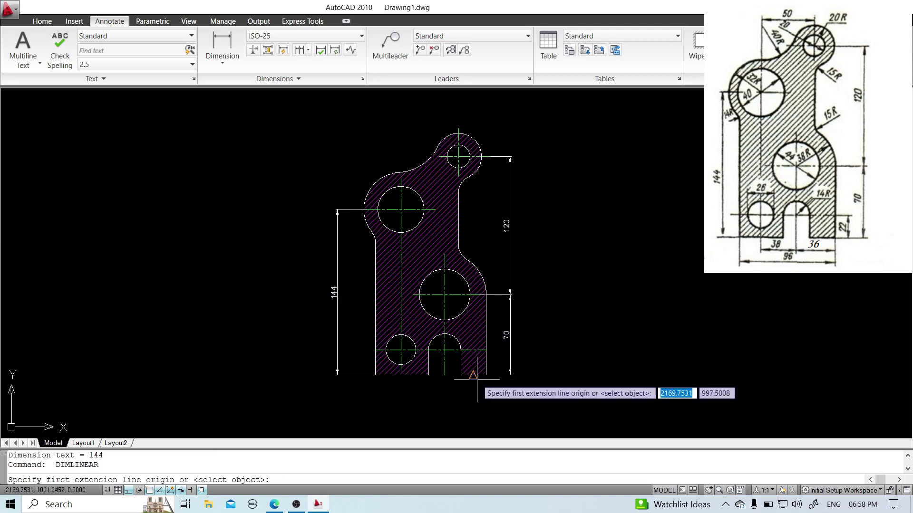
{"action": "left_click", "coordinate": [485, 350]}
{"action": "left_click", "coordinate": [486, 375]}
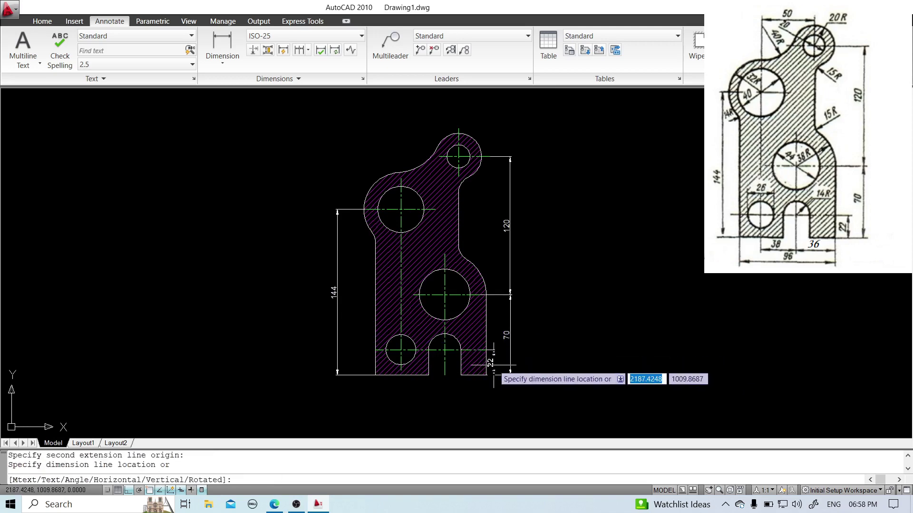
{"action": "left_click", "coordinate": [499, 364]}
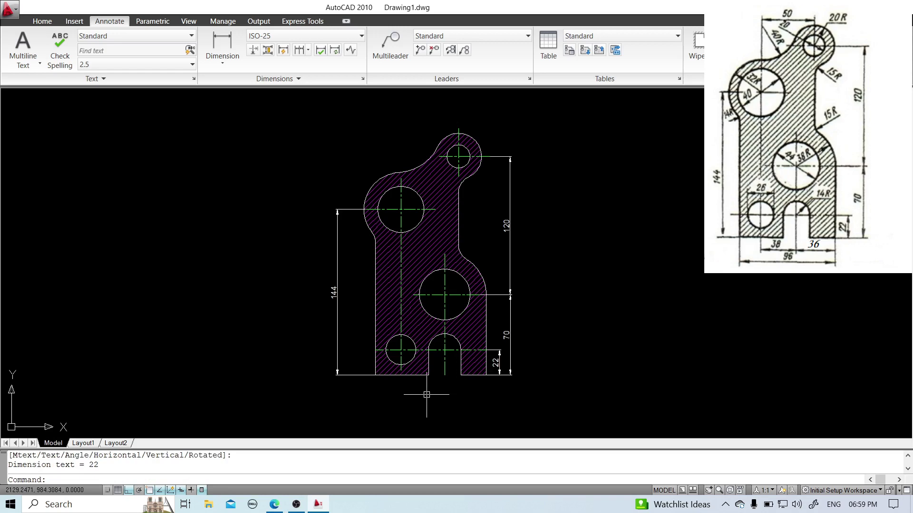
- Add a horizontal linear dimension between the upper-left circle's and the small top circle's vertical centerlines, placed above the plate
{"action": "key", "text": "Return"}
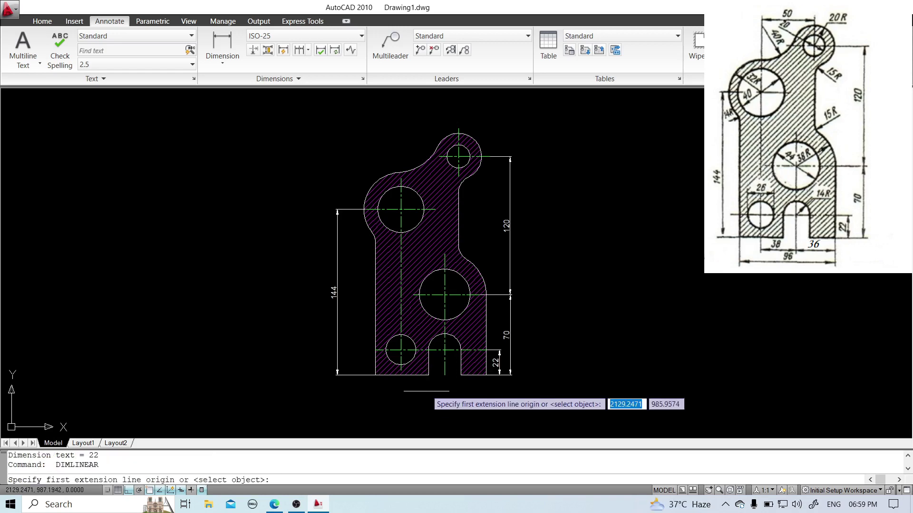
{"action": "left_click", "coordinate": [400, 172]}
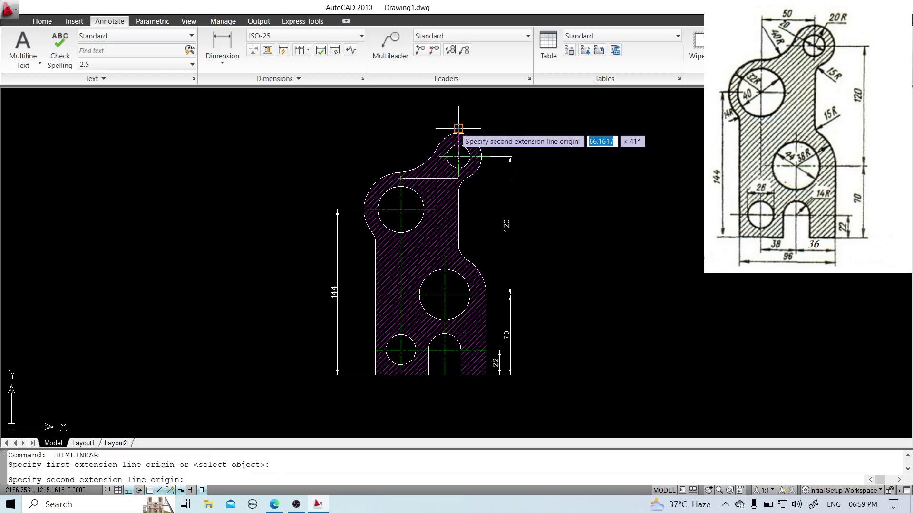
{"action": "left_click", "coordinate": [458, 133]}
{"action": "left_click", "coordinate": [439, 114]}
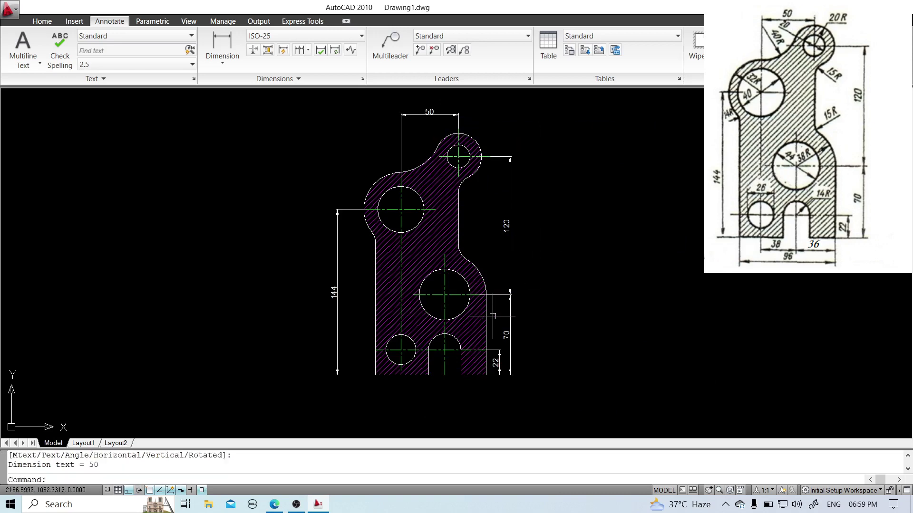
- Add horizontal linear dimensions below the plate from the slot's centerline to the lower-left circle's centerline and to the bottom-right corner
{"action": "key", "text": "Return"}
{"action": "left_click", "coordinate": [442, 374]}
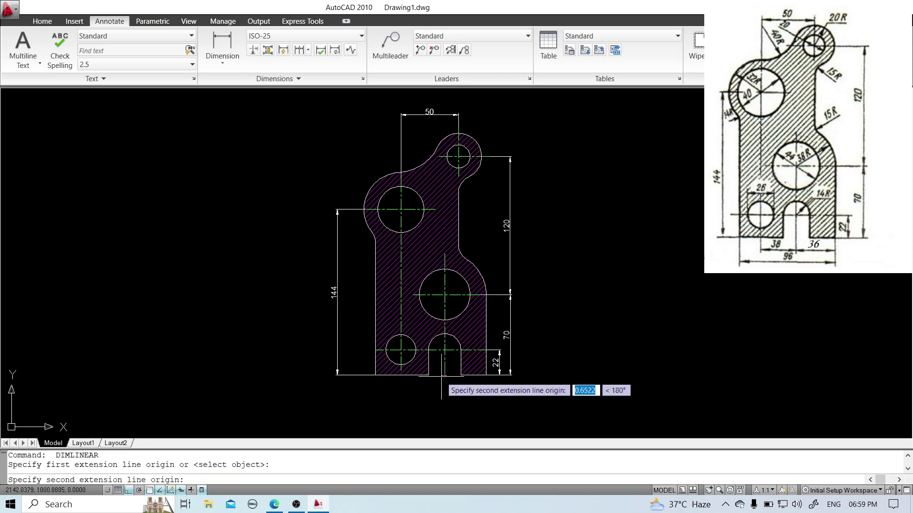
{"action": "left_click", "coordinate": [401, 375]}
{"action": "left_click", "coordinate": [407, 389]}
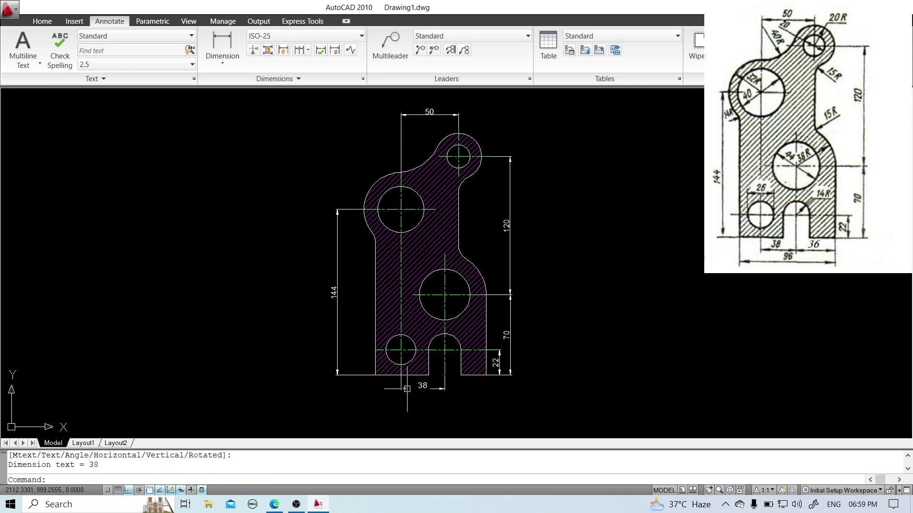
{"action": "key", "text": "Return"}
{"action": "left_click", "coordinate": [444, 375]}
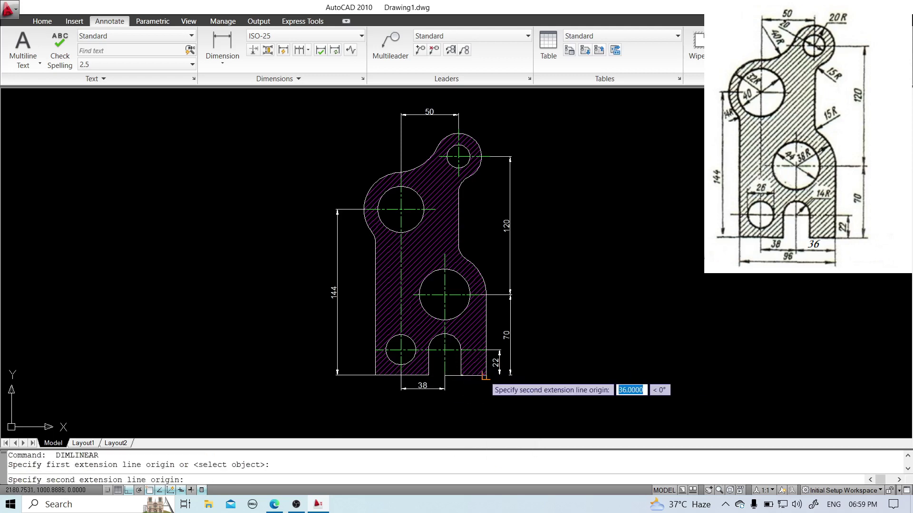
{"action": "left_click", "coordinate": [486, 375]}
{"action": "left_click", "coordinate": [486, 389]}
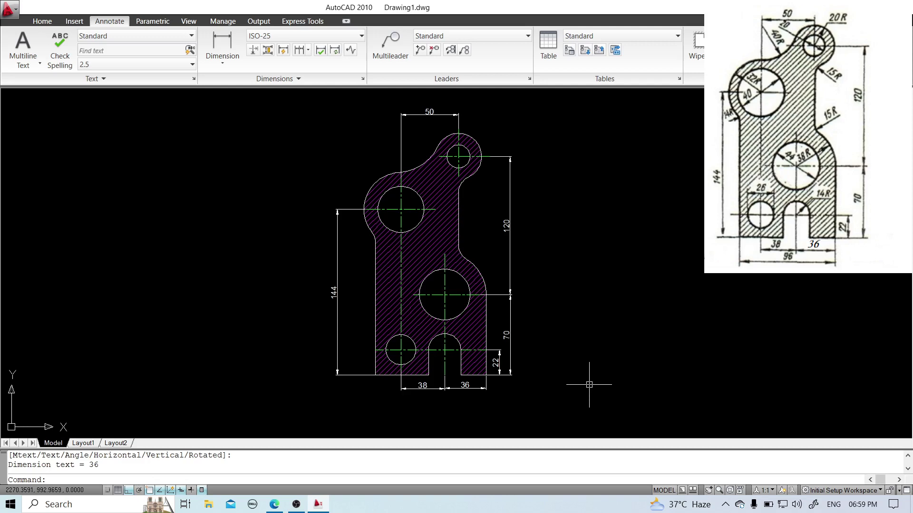
{"action": "left_click", "coordinate": [222, 45]}
{"action": "left_click", "coordinate": [487, 375]}
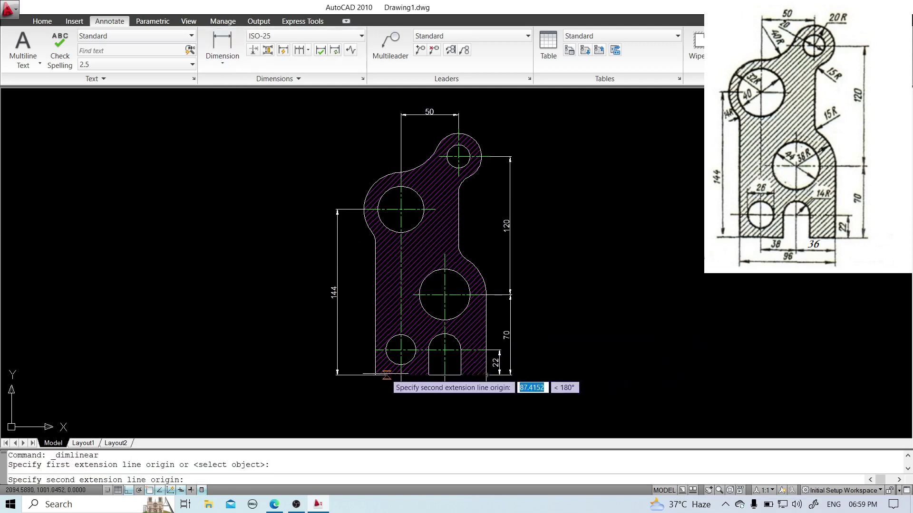
{"action": "left_click", "coordinate": [375, 375]}
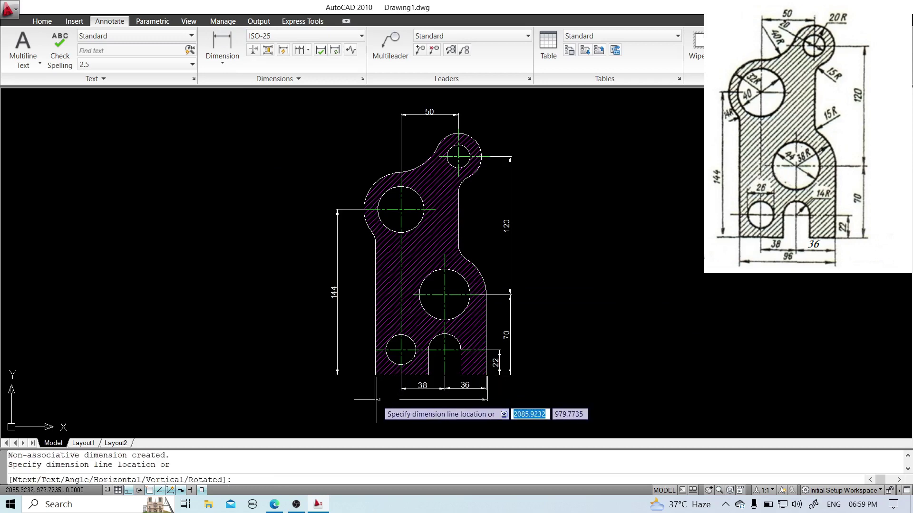
{"action": "key", "text": "Escape"}
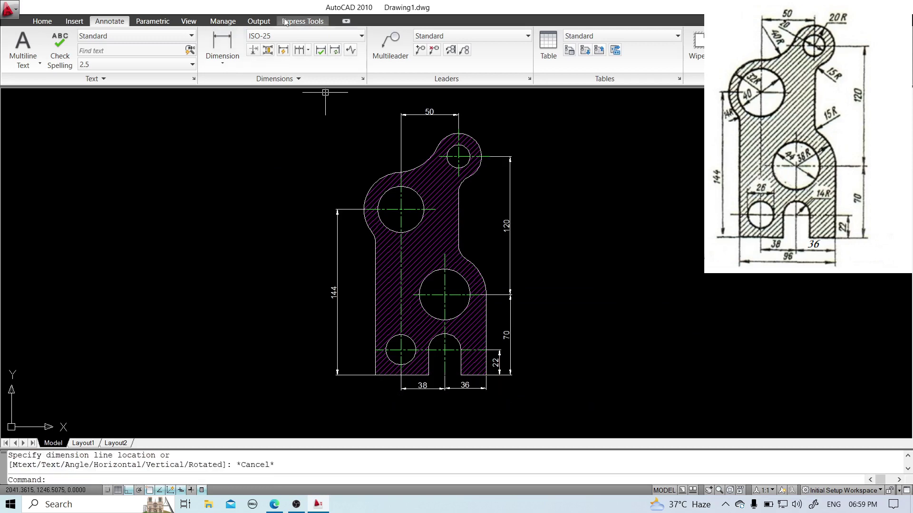
- Add a horizontal linear dimension for the plate's overall width between its bottom corners, placed below the two shorter dimensions
{"action": "left_click", "coordinate": [242, 45]}
{"action": "scroll", "coordinate": [426, 417], "scroll_direction": "up", "scroll_amount": 3}
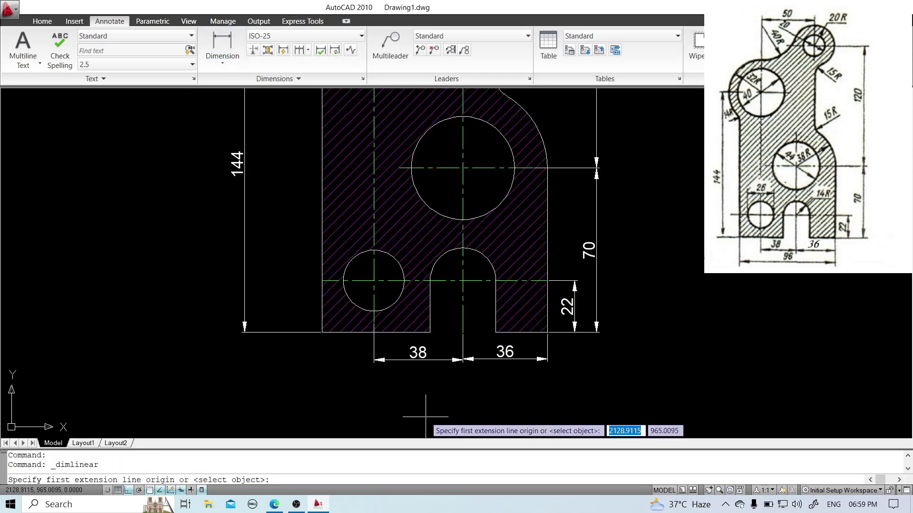
{"action": "scroll", "coordinate": [426, 417], "scroll_direction": "up", "scroll_amount": 2}
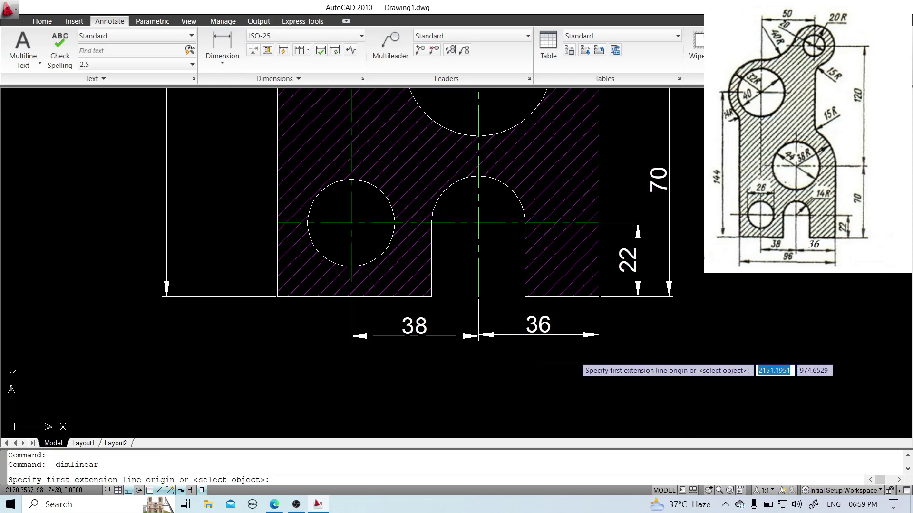
{"action": "left_click", "coordinate": [599, 297]}
{"action": "left_click", "coordinate": [277, 297]}
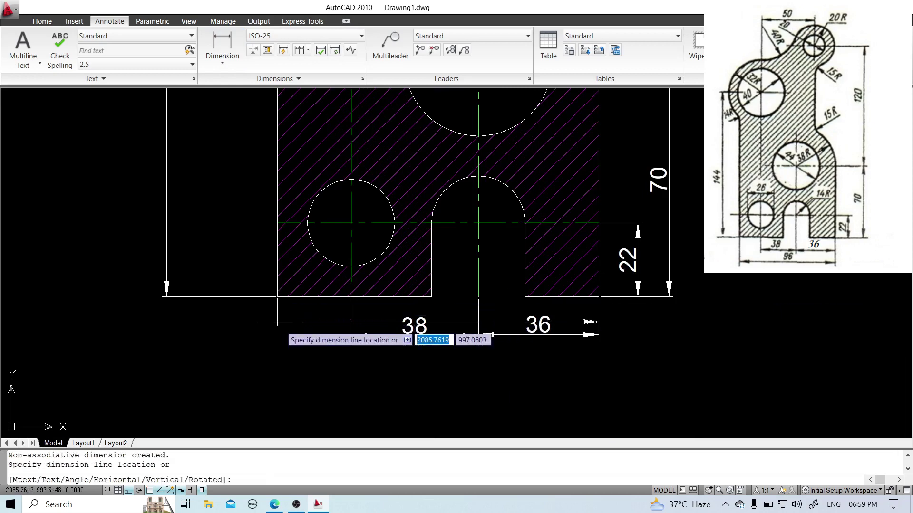
{"action": "left_click", "coordinate": [287, 376]}
{"action": "scroll", "coordinate": [518, 356], "scroll_direction": "down", "scroll_amount": 3}
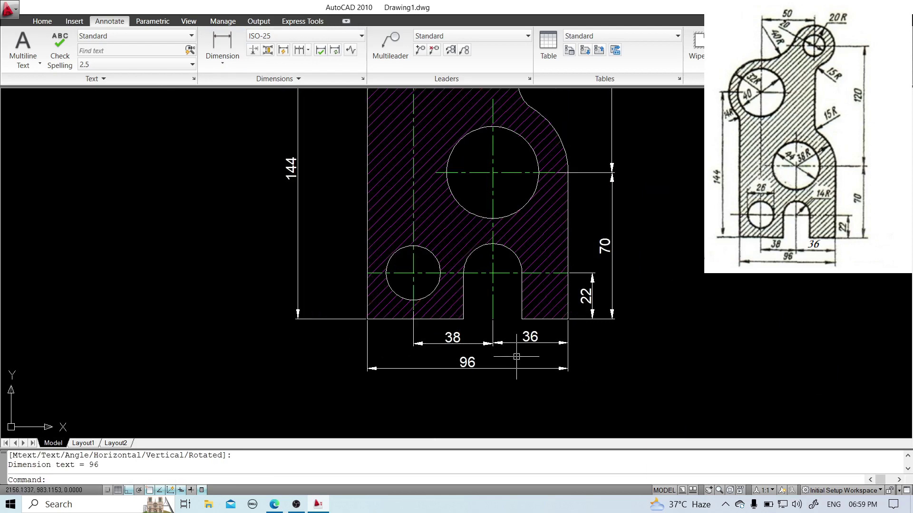
- Add diameter dimensions to the lower-left circle, placed left of the plate, and to the large circle above the slot, placed at its lower right
{"action": "left_click", "coordinate": [223, 57]}
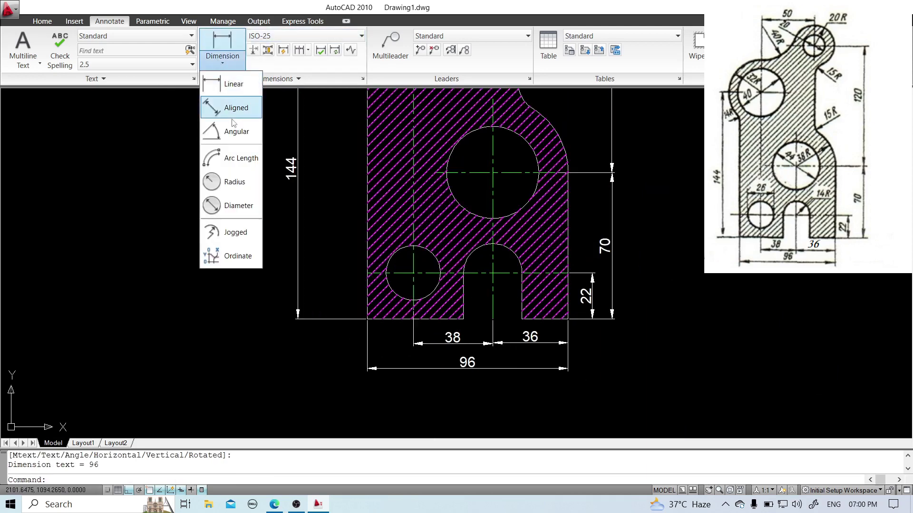
{"action": "left_click", "coordinate": [234, 181]}
{"action": "left_click", "coordinate": [401, 251]}
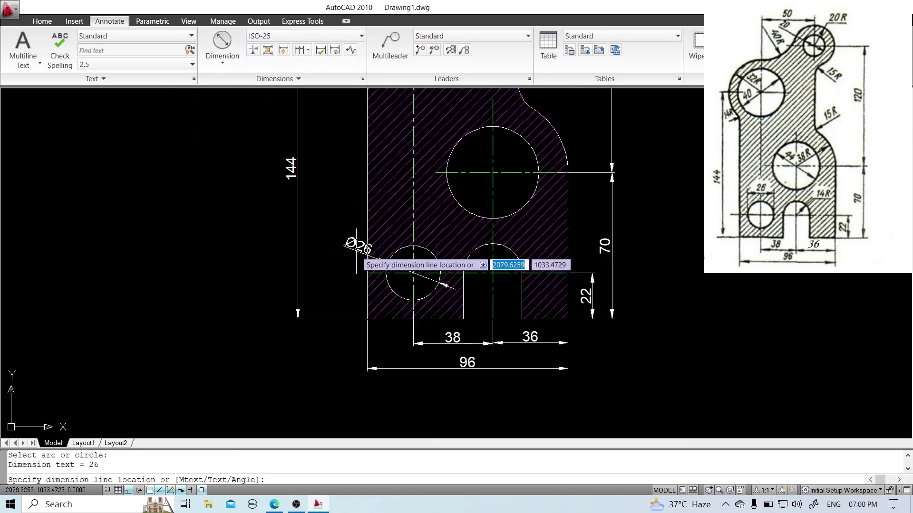
{"action": "left_click", "coordinate": [324, 242]}
{"action": "key", "text": "Return"}
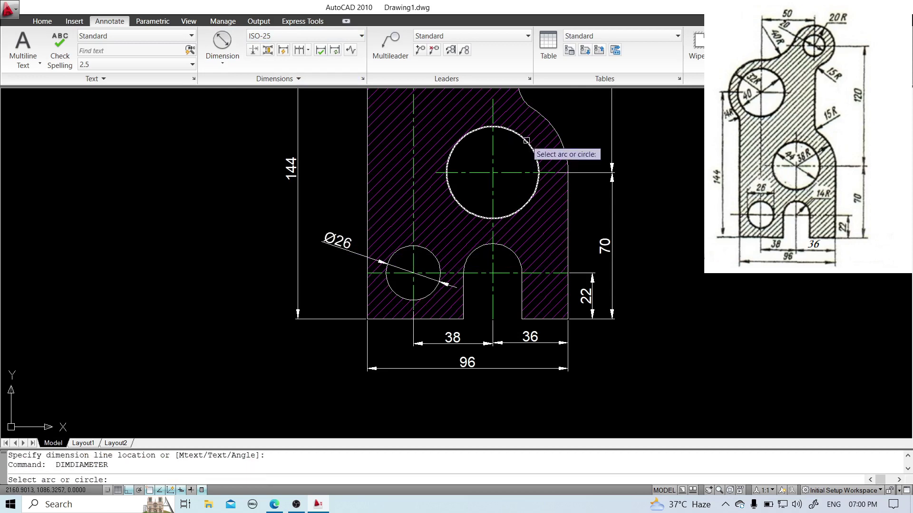
{"action": "left_click", "coordinate": [532, 145]}
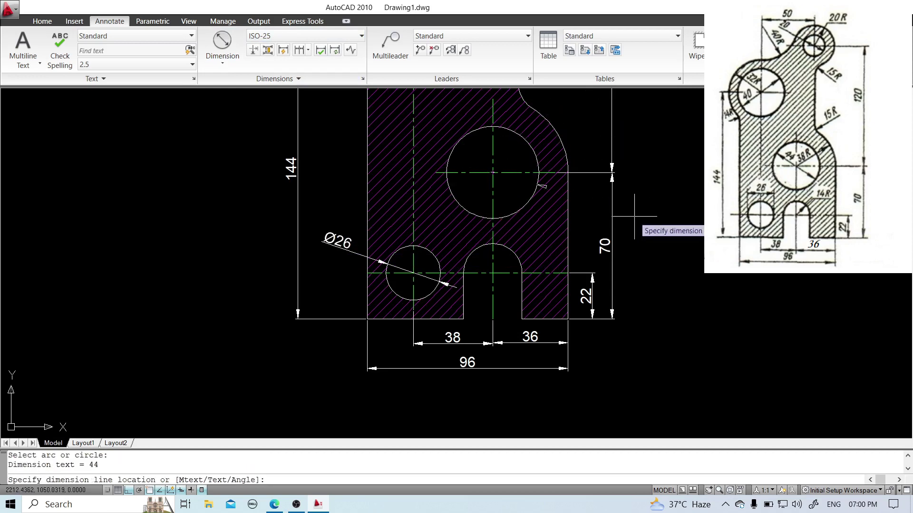
{"action": "left_click", "coordinate": [586, 214]}
- Add diameter dimensions to the upper-left circle, placed at its upper left, and to the small top circle, placed at its upper right
{"action": "key", "text": "Return"}
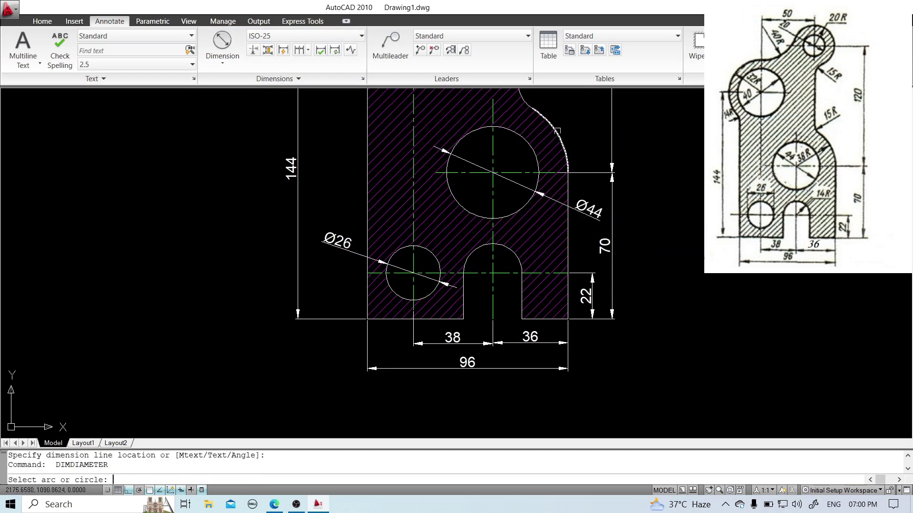
{"action": "scroll", "coordinate": [555, 237], "scroll_direction": "down", "scroll_amount": 6}
{"action": "scroll", "coordinate": [517, 150], "scroll_direction": "up", "scroll_amount": 5}
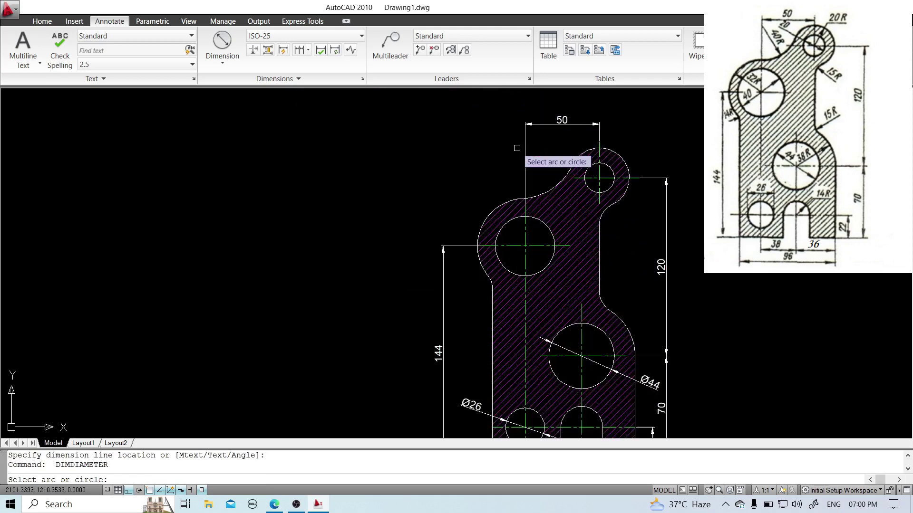
{"action": "left_click", "coordinate": [504, 225]}
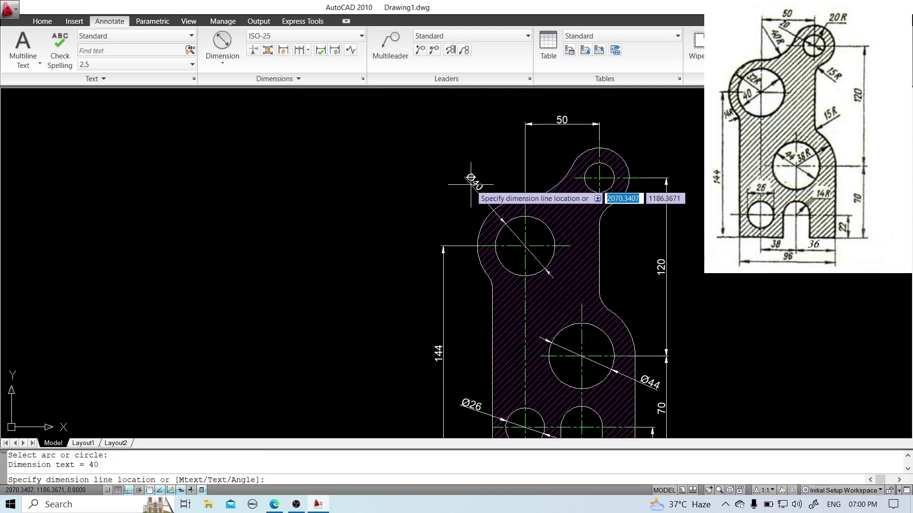
{"action": "left_click", "coordinate": [468, 180]}
{"action": "key", "text": "Return"}
{"action": "left_click", "coordinate": [613, 177]}
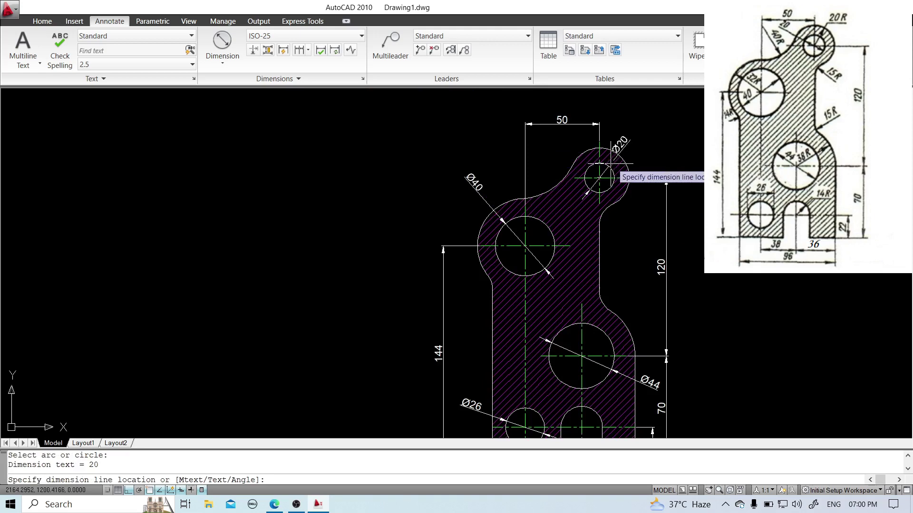
{"action": "left_click", "coordinate": [654, 145]}
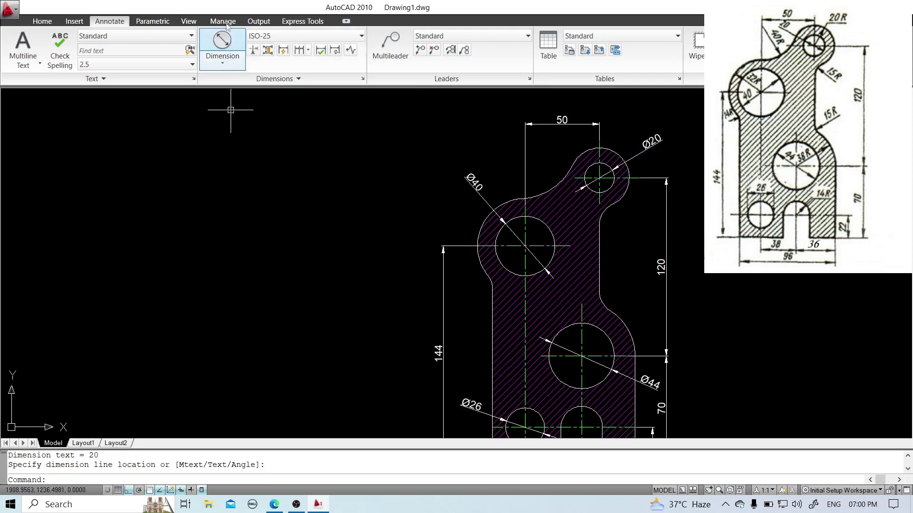
- Add radius dimensions to the two fillet arcs at the ends of the plate's upper right vertical edge, placed outside the outline
{"action": "left_click", "coordinate": [222, 59]}
{"action": "left_click", "coordinate": [231, 182]}
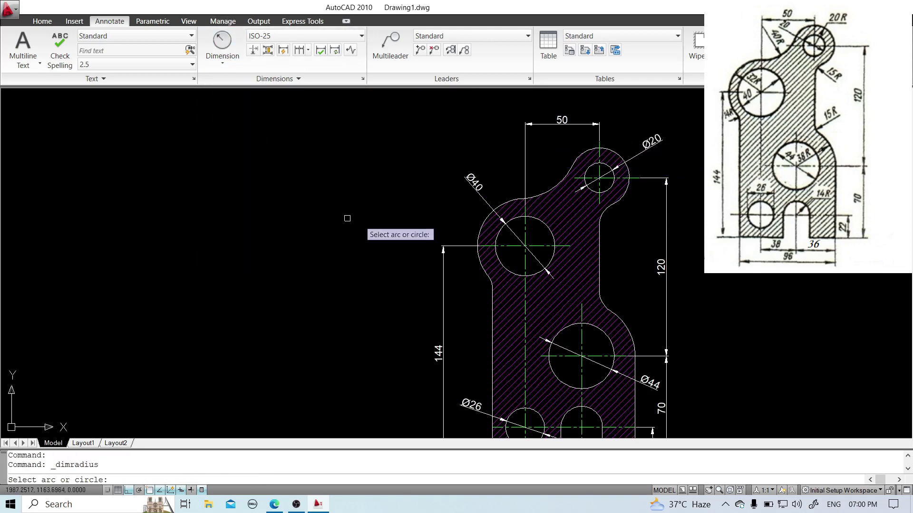
{"action": "left_click", "coordinate": [601, 299]}
{"action": "left_click", "coordinate": [618, 285]}
{"action": "key", "text": "Return"}
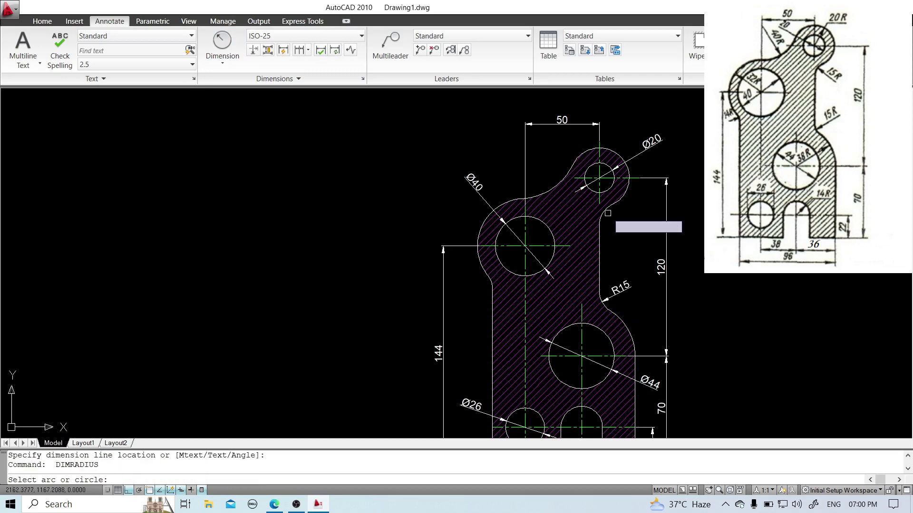
{"action": "left_click", "coordinate": [610, 205]}
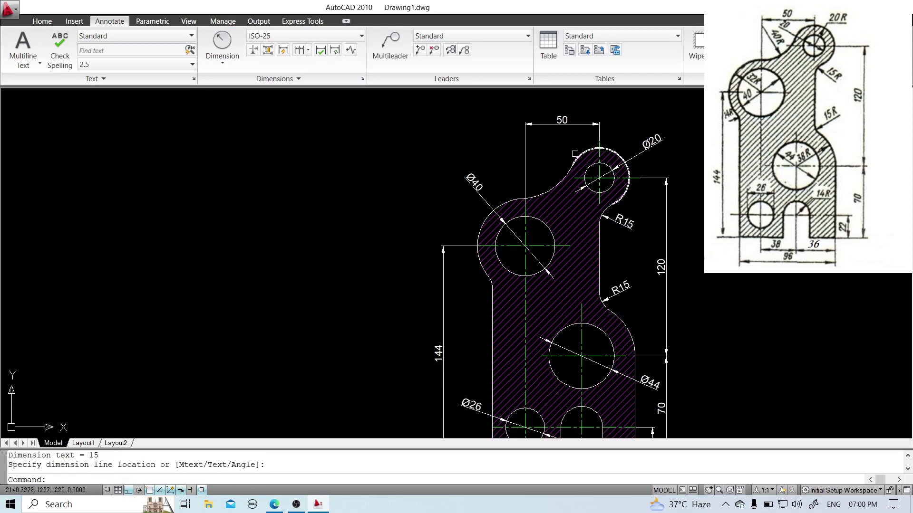
- Add radius dimensions to the concave arc joining the two upper lobes and to the small fillet below the upper-left lobe
{"action": "key", "text": "Return"}
{"action": "left_click", "coordinate": [546, 191]}
{"action": "left_click", "coordinate": [547, 191]}
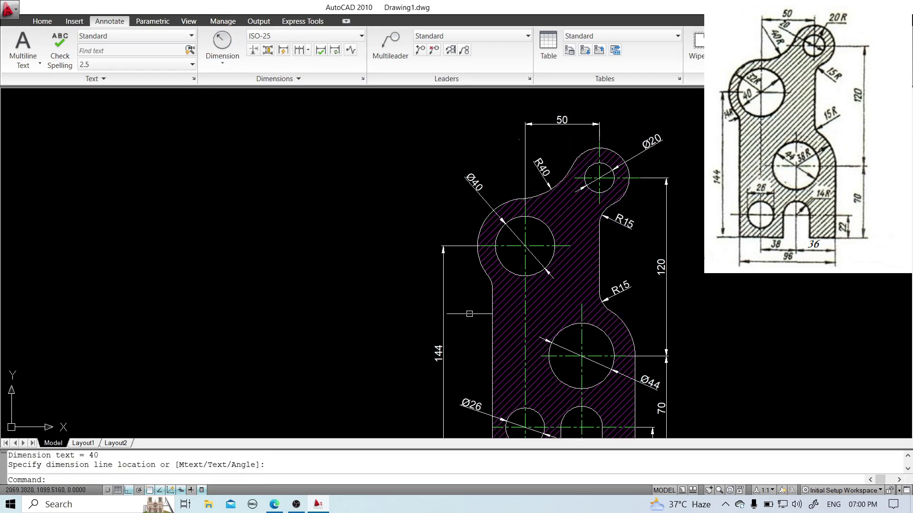
{"action": "key", "text": "Return"}
{"action": "left_click", "coordinate": [486, 284]}
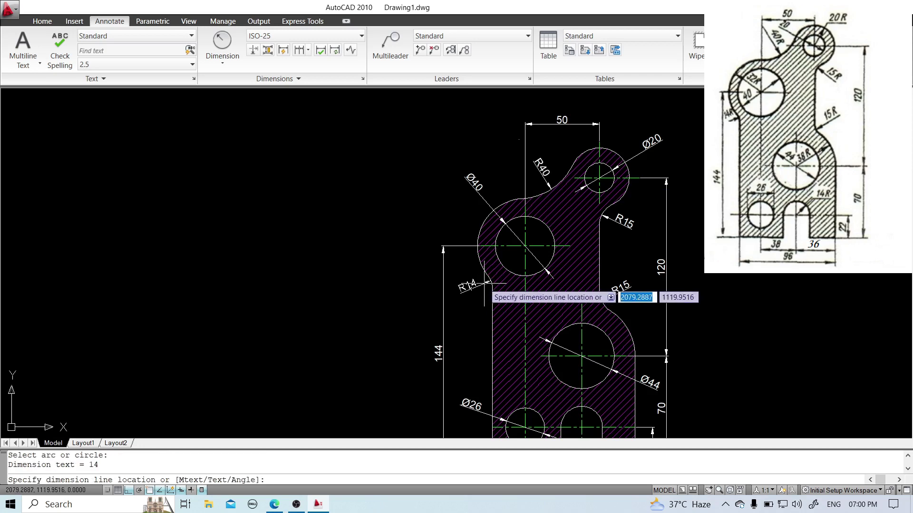
{"action": "left_click", "coordinate": [463, 289]}
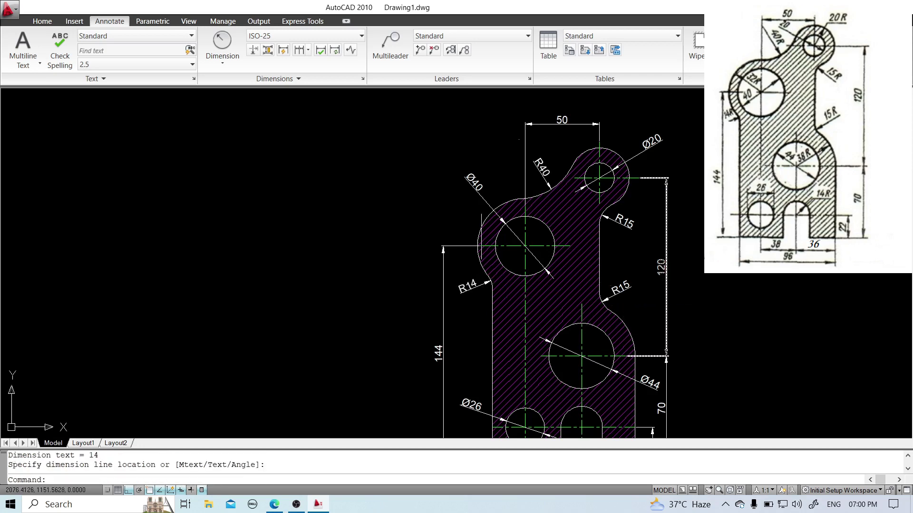
- Add a radius dimension to the outer arc around the upper-left circle, placed left of the plate
{"action": "key", "text": "Return"}
{"action": "left_click", "coordinate": [482, 227]}
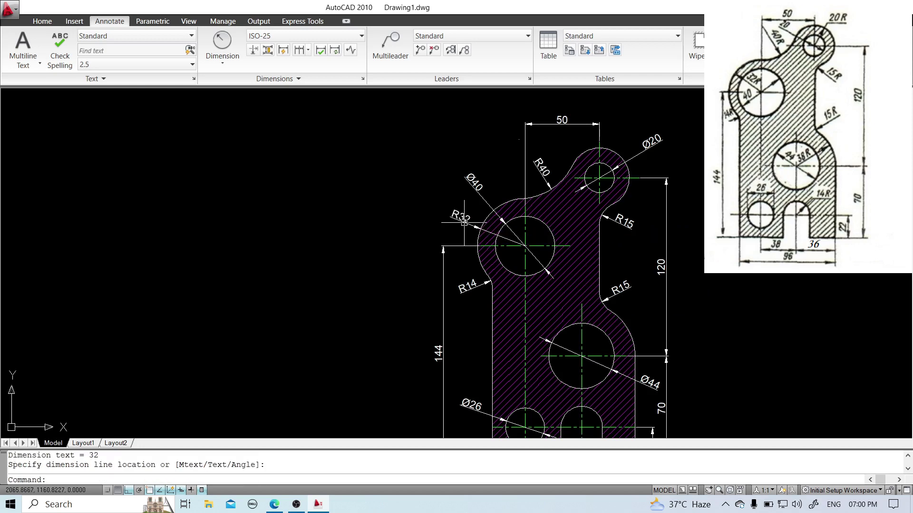
{"action": "left_click", "coordinate": [465, 222]}
- Add radius dimensions to the outer right arc around the large lower circle and to the slot's rounded top
{"action": "middle_click_drag", "start_coordinate": [603, 336], "coordinate": [572, 181]}
{"action": "key", "text": "Return"}
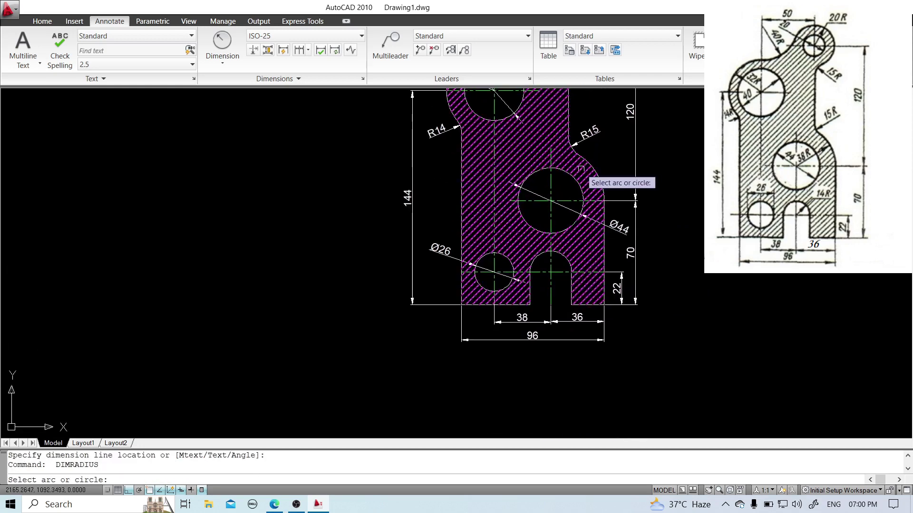
{"action": "left_click", "coordinate": [593, 164]}
{"action": "left_click", "coordinate": [611, 160]}
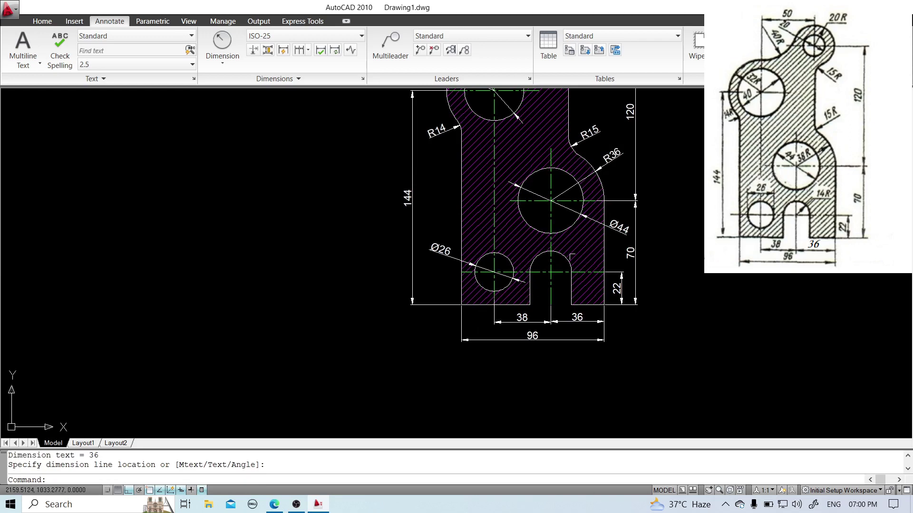
{"action": "key", "text": "Return"}
{"action": "left_click", "coordinate": [567, 255]}
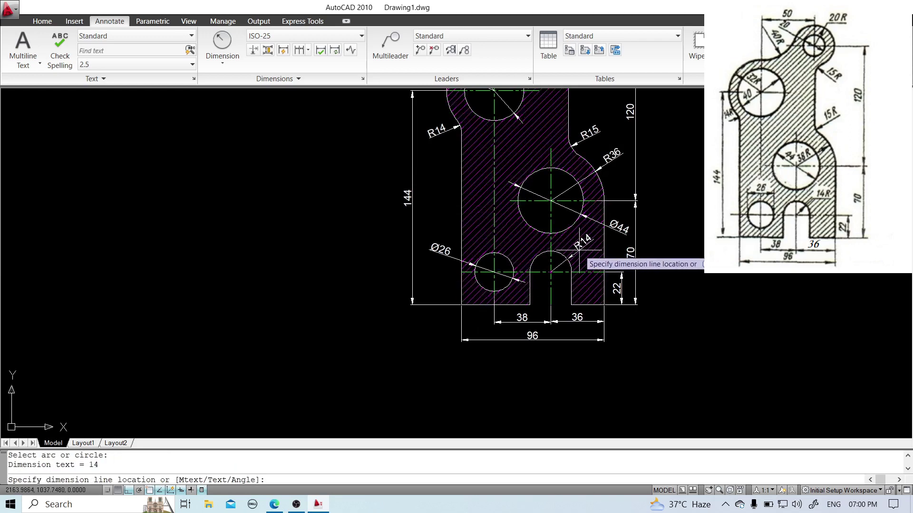
{"action": "left_click", "coordinate": [579, 251]}
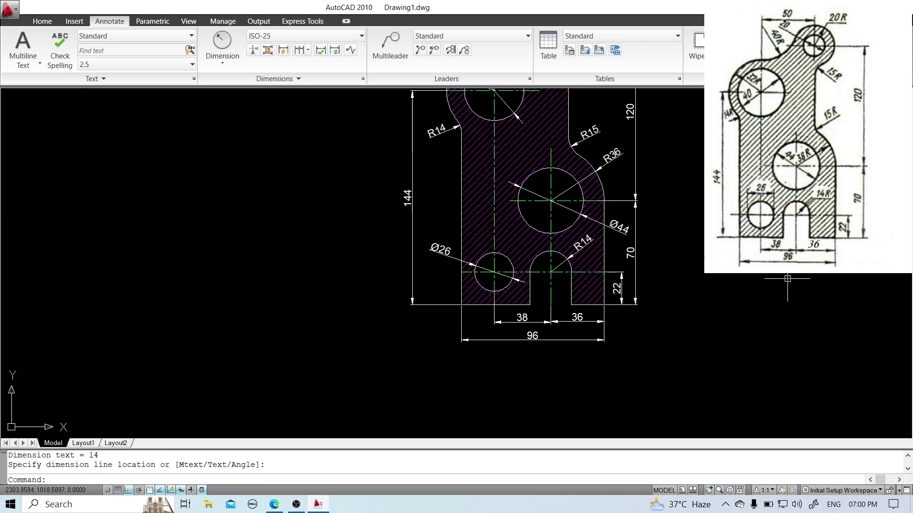
- Add a radius dimension to the outer arc around the small top circle, placed above the plate
{"action": "mouse_move", "coordinate": [768, 212]}
{"action": "middle_mouse_down"}
{"action": "mouse_move", "coordinate": [727, 316]}
{"action": "mouse_move", "coordinate": [729, 342]}
{"action": "middle_mouse_up"}
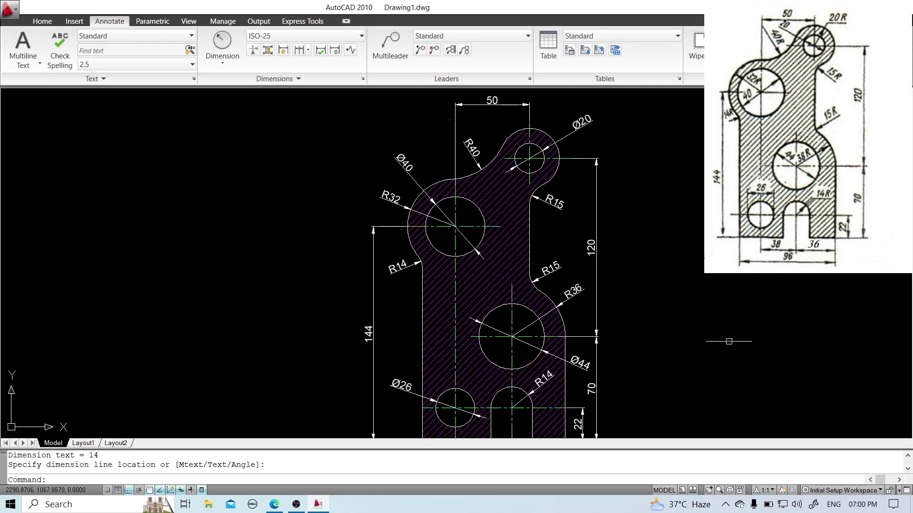
{"action": "left_click", "coordinate": [222, 48]}
{"action": "left_click", "coordinate": [231, 181]}
{"action": "left_click", "coordinate": [512, 134]}
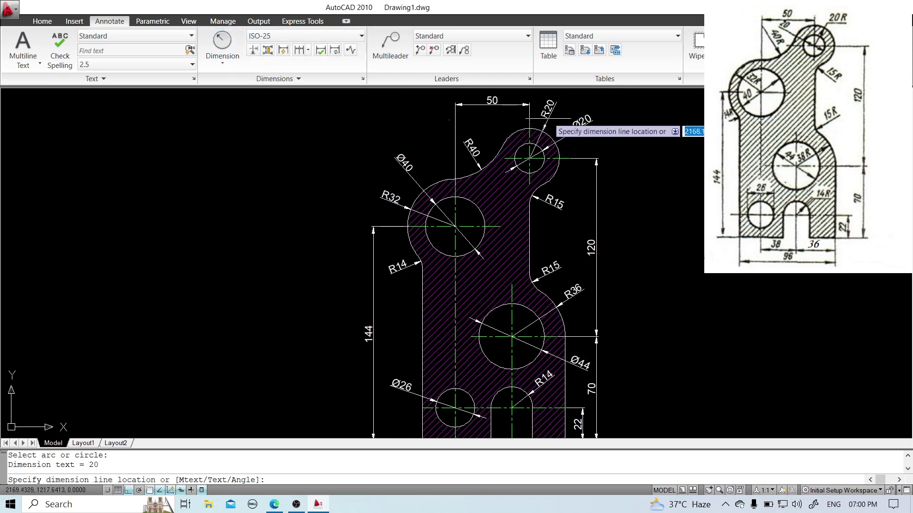
{"action": "left_click", "coordinate": [551, 113]}
- Start a plot of the model and choose Microsoft Print to PDF as the plotter
{"action": "mouse_move", "coordinate": [684, 256]}
{"action": "middle_mouse_down"}
{"action": "mouse_move", "coordinate": [680, 212]}
{"action": "mouse_move", "coordinate": [476, 234]}
{"action": "mouse_move", "coordinate": [457, 275]}
{"action": "middle_mouse_up"}
{"action": "scroll", "coordinate": [681, 212], "scroll_direction": "down", "scroll_amount": 3}
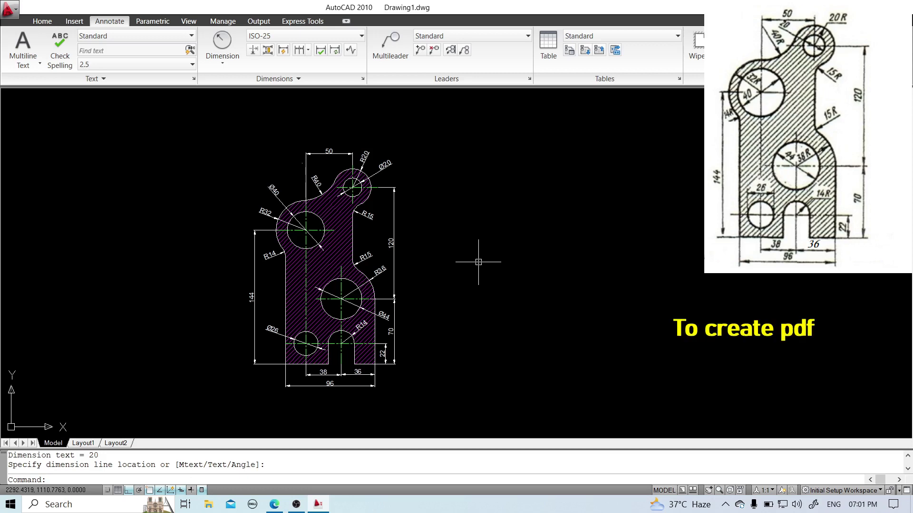
{"action": "left_click", "coordinate": [10, 9]}
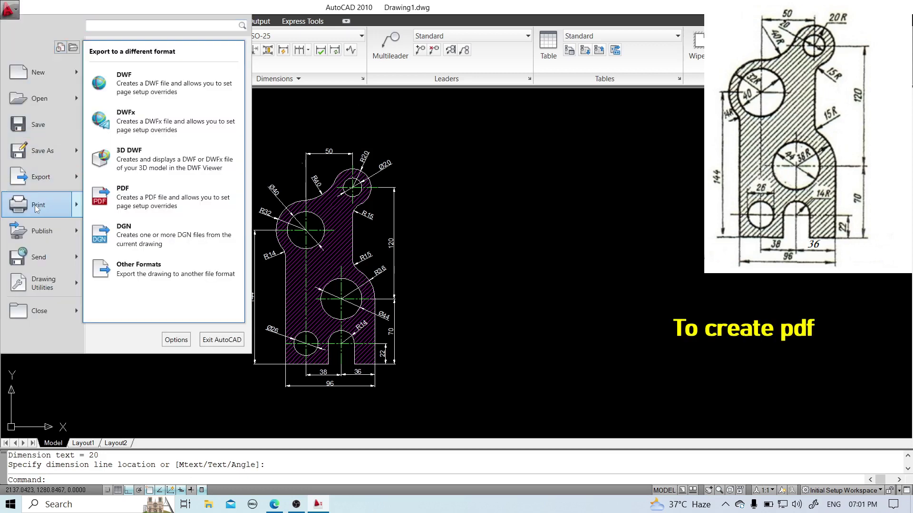
{"action": "mouse_move", "coordinate": [35, 204]}
{"action": "left_click", "coordinate": [123, 79]}
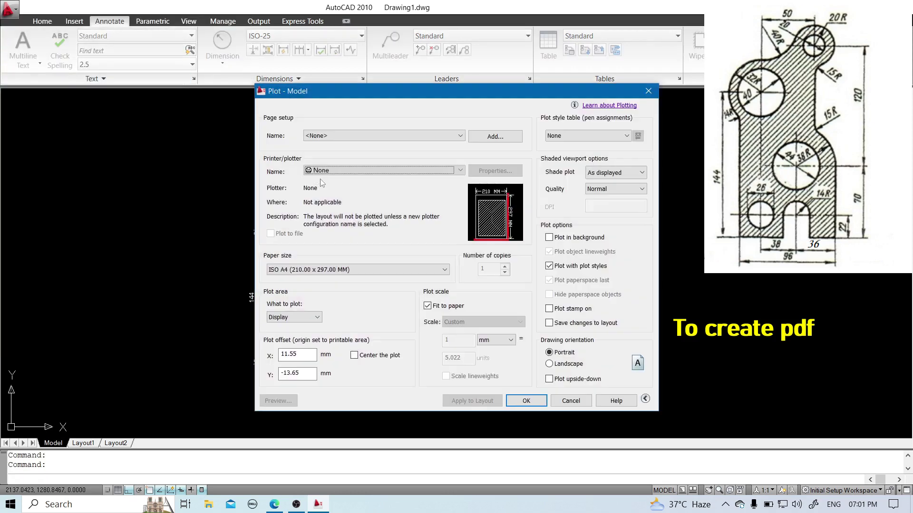
{"action": "left_click", "coordinate": [337, 172]}
{"action": "left_click", "coordinate": [338, 202]}
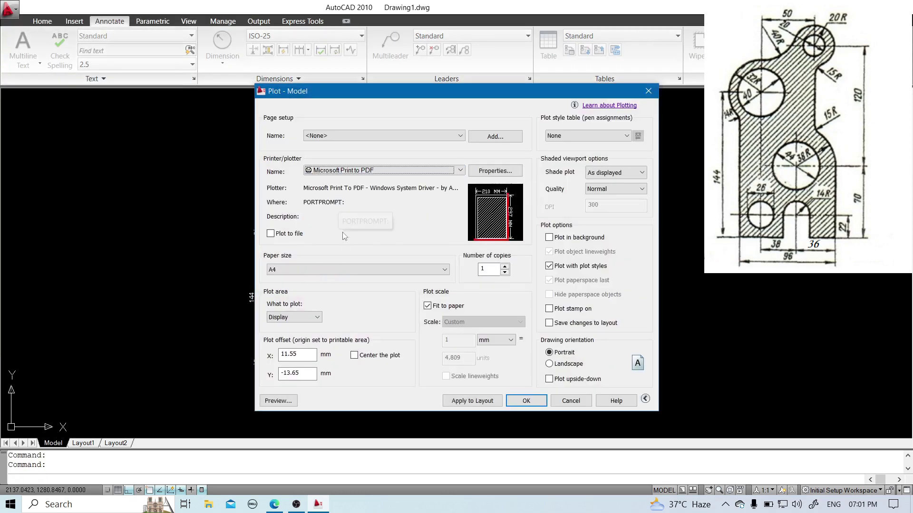
- Set the plot area to a window enclosing the whole plate and all its dimensions
{"action": "left_click", "coordinate": [316, 317]}
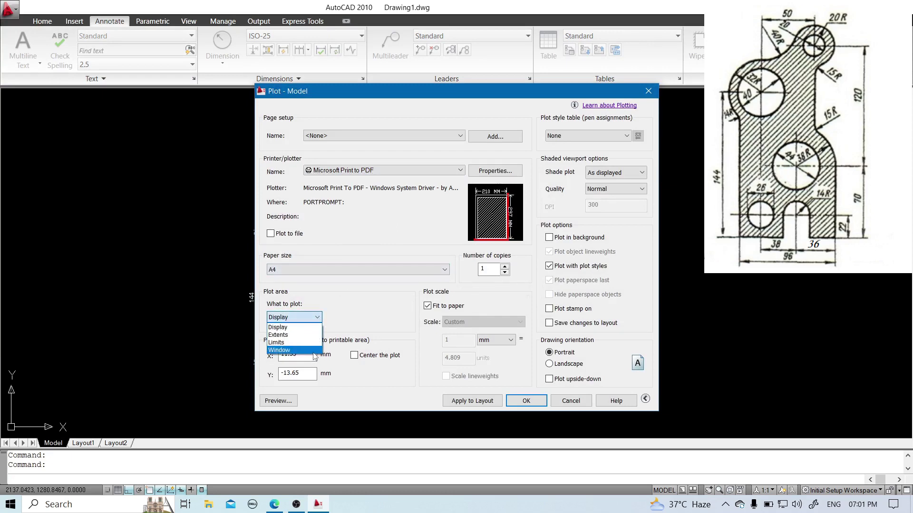
{"action": "left_click", "coordinate": [313, 352]}
{"action": "left_click", "coordinate": [226, 130]}
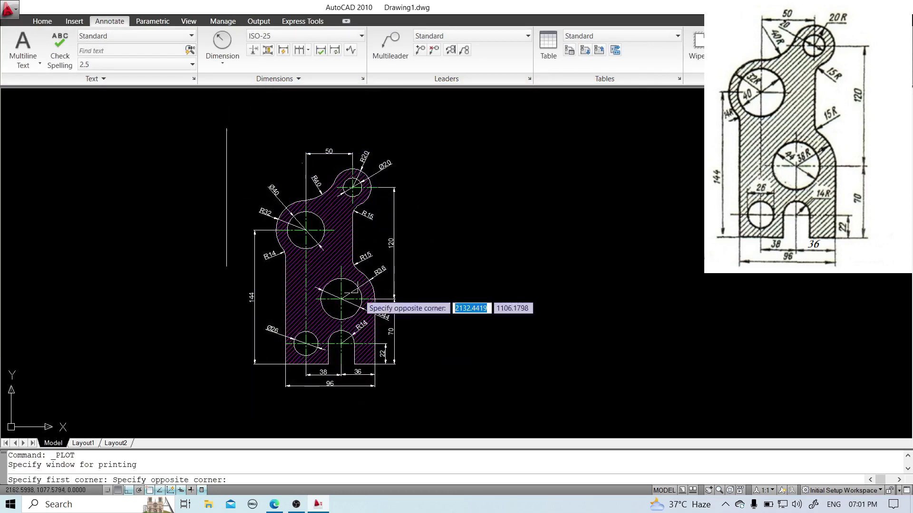
{"action": "left_click", "coordinate": [419, 408]}
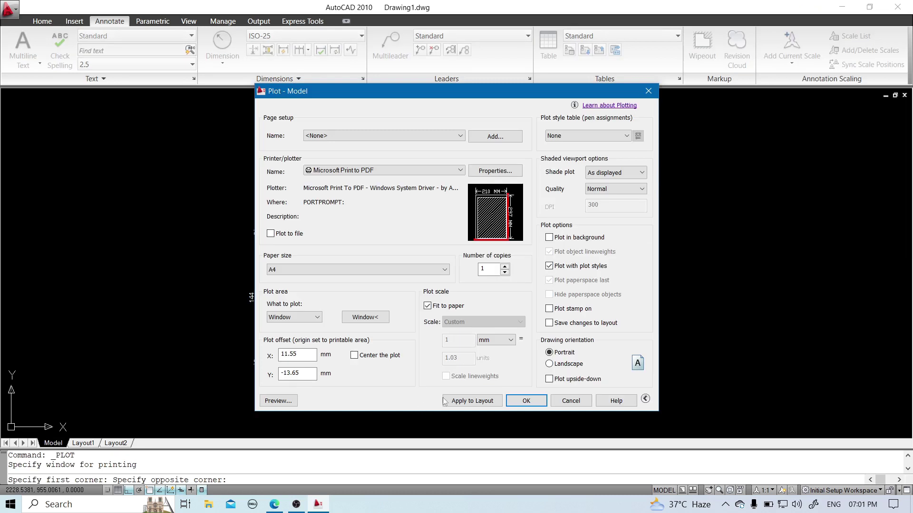
- Center the plot on the paper and assign the Grayscale.ctb plot style table, accepting the assignment question
{"action": "left_click", "coordinate": [354, 356]}
{"action": "left_click", "coordinate": [586, 136]}
{"action": "left_click", "coordinate": [578, 184]}
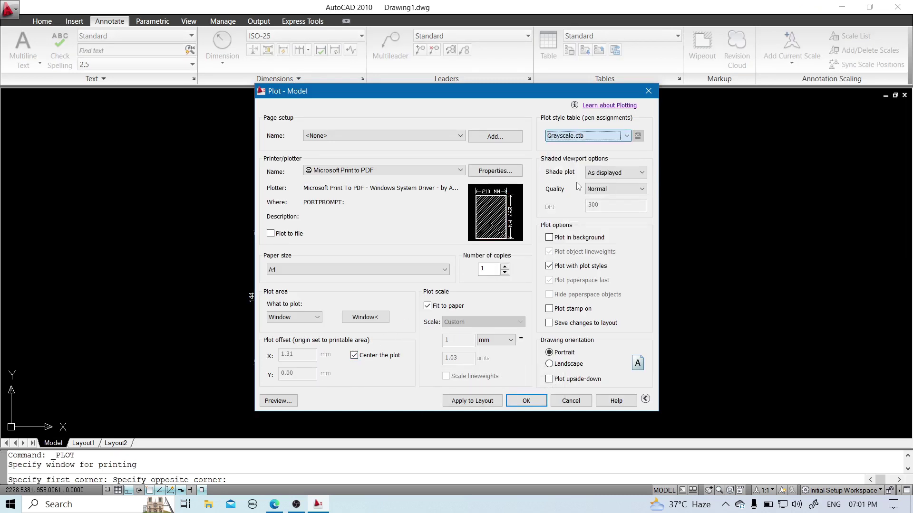
{"action": "left_click", "coordinate": [456, 279]}
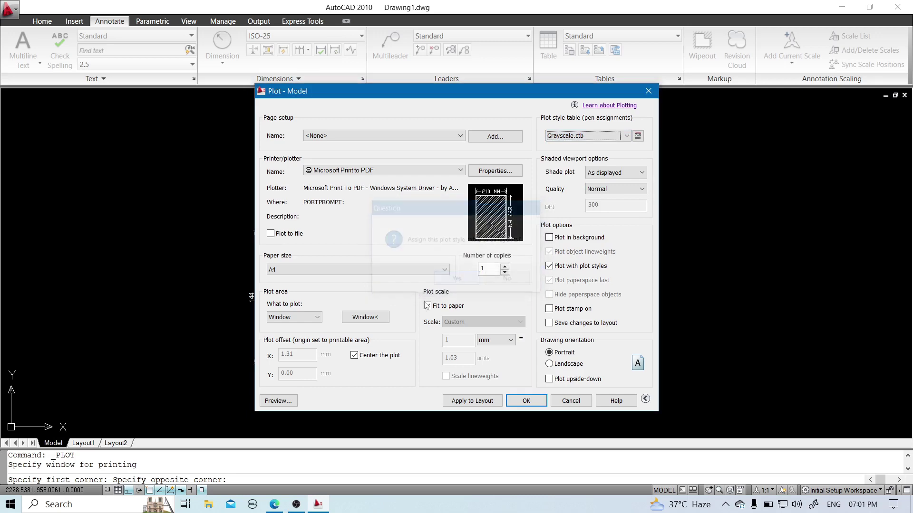
- Preview the plot of the dimensioned plate on the A4 sheet
{"action": "left_click", "coordinate": [277, 401]}
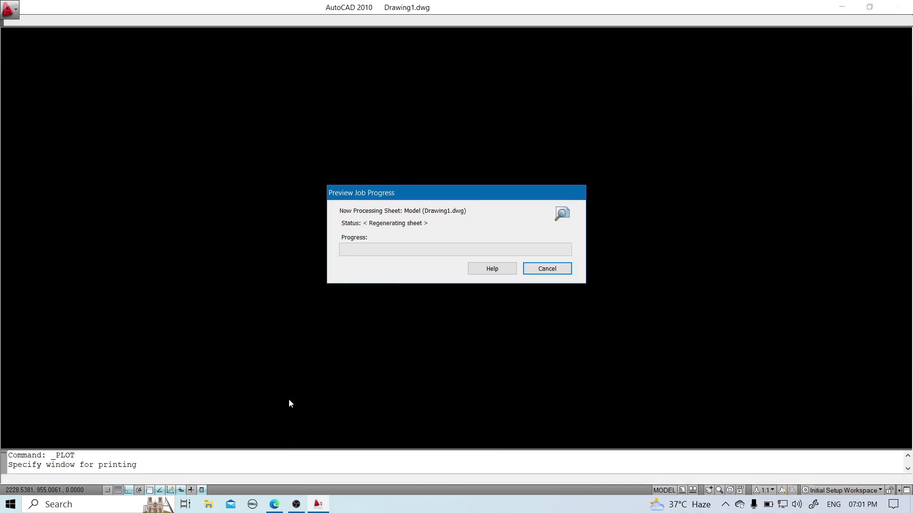
{"action": "scroll", "coordinate": [573, 256], "scroll_direction": "up", "scroll_amount": 2}
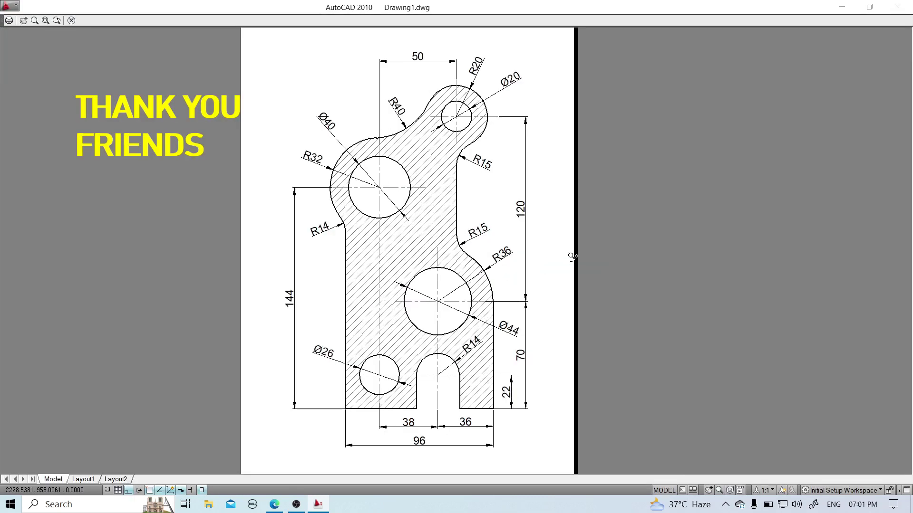